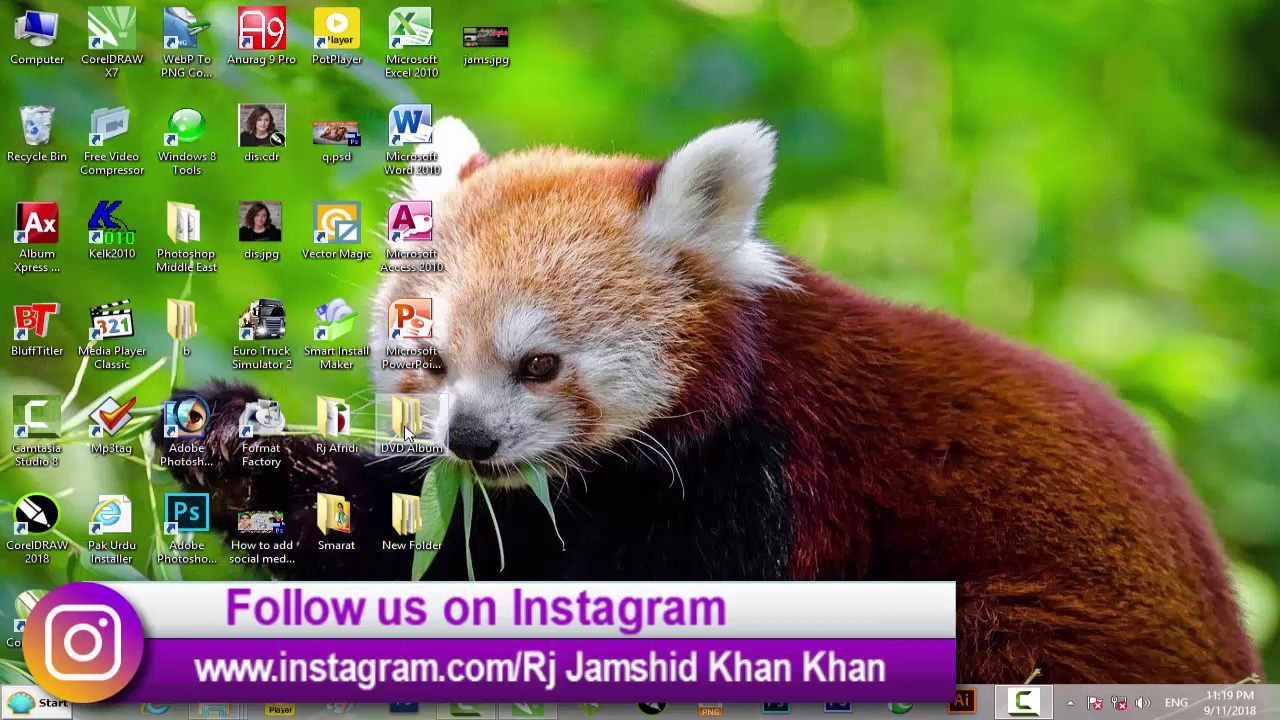
# - In the Irshad Beauty Hair Salon design folder, view the finished banner Rj-1.jpg and close the viewer
pyautogui.moveTo(215, 700)
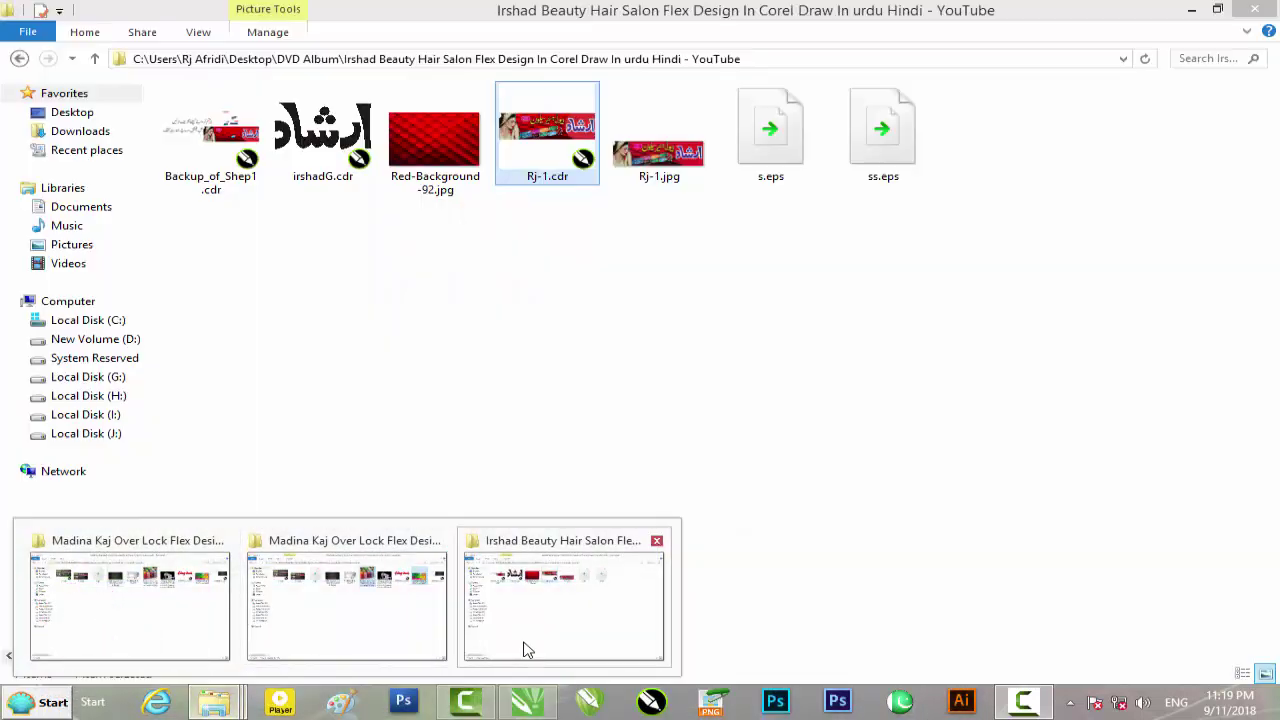
pyautogui.click(531, 645)
pyautogui.doubleClick(660, 150)
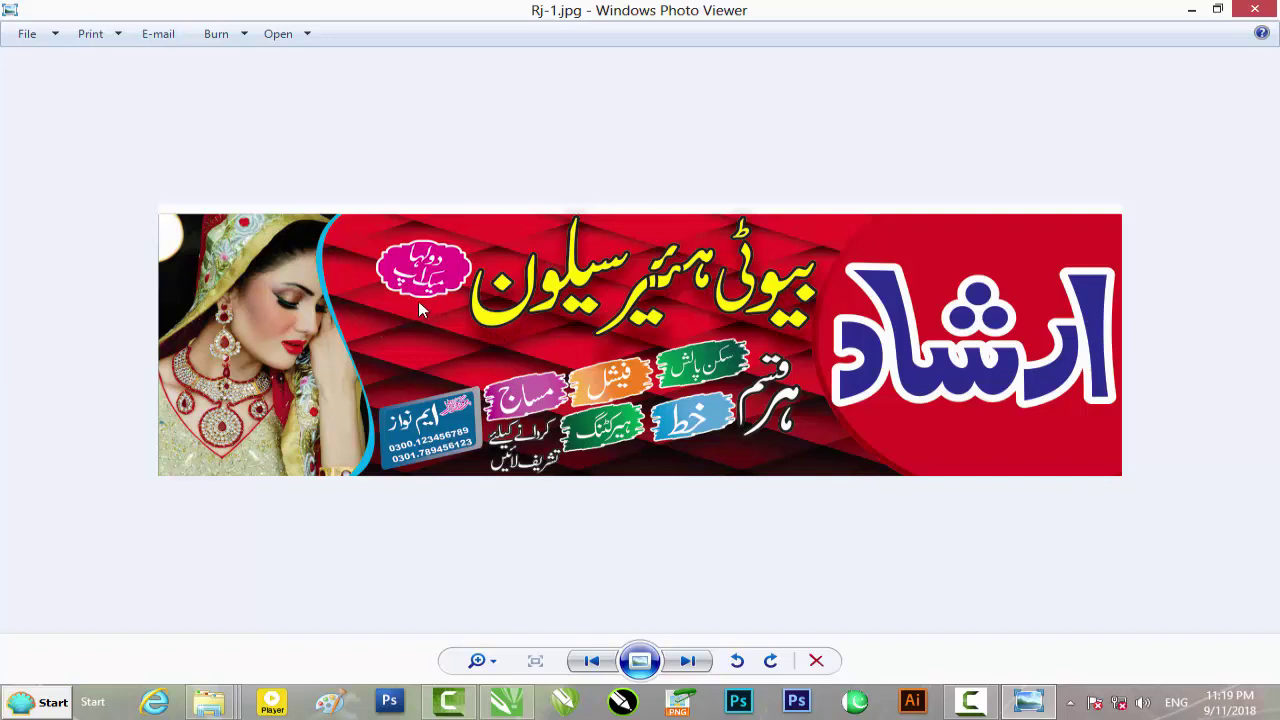
pyautogui.click(1255, 10)
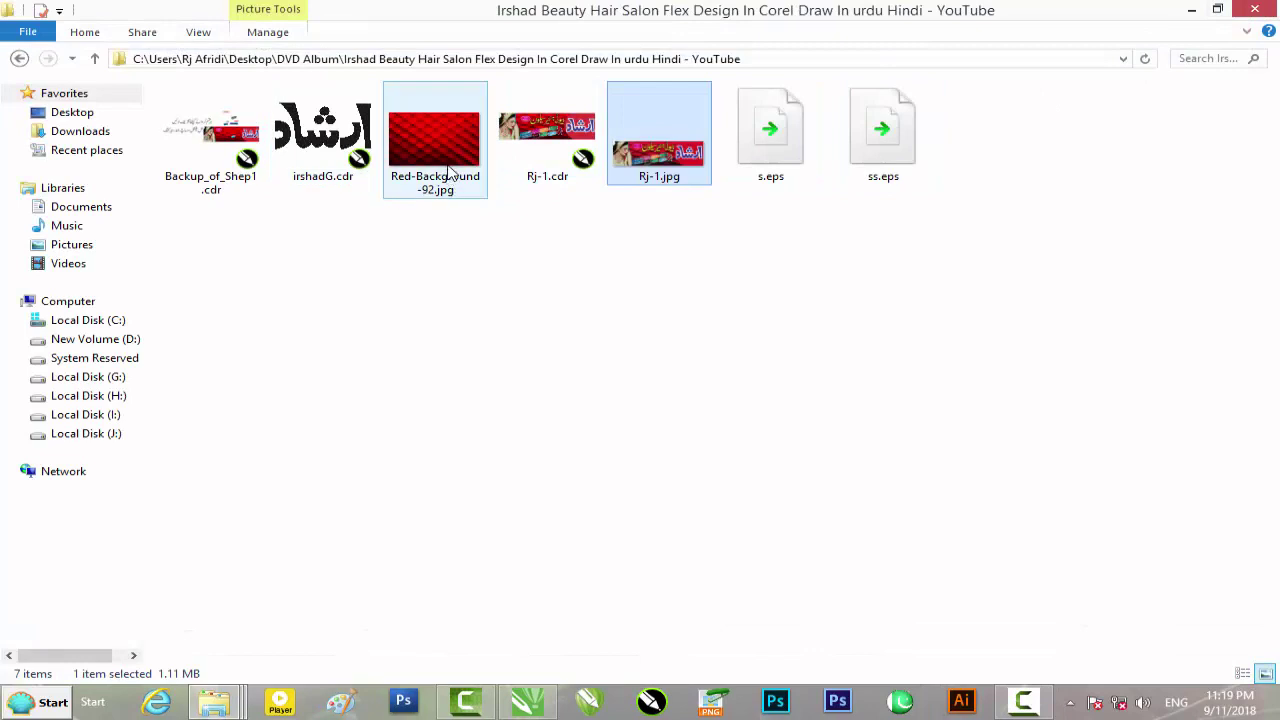
# - Switch to CorelDRAW X7 and delete the empty rectangle below the reference banner
pyautogui.click(530, 702)
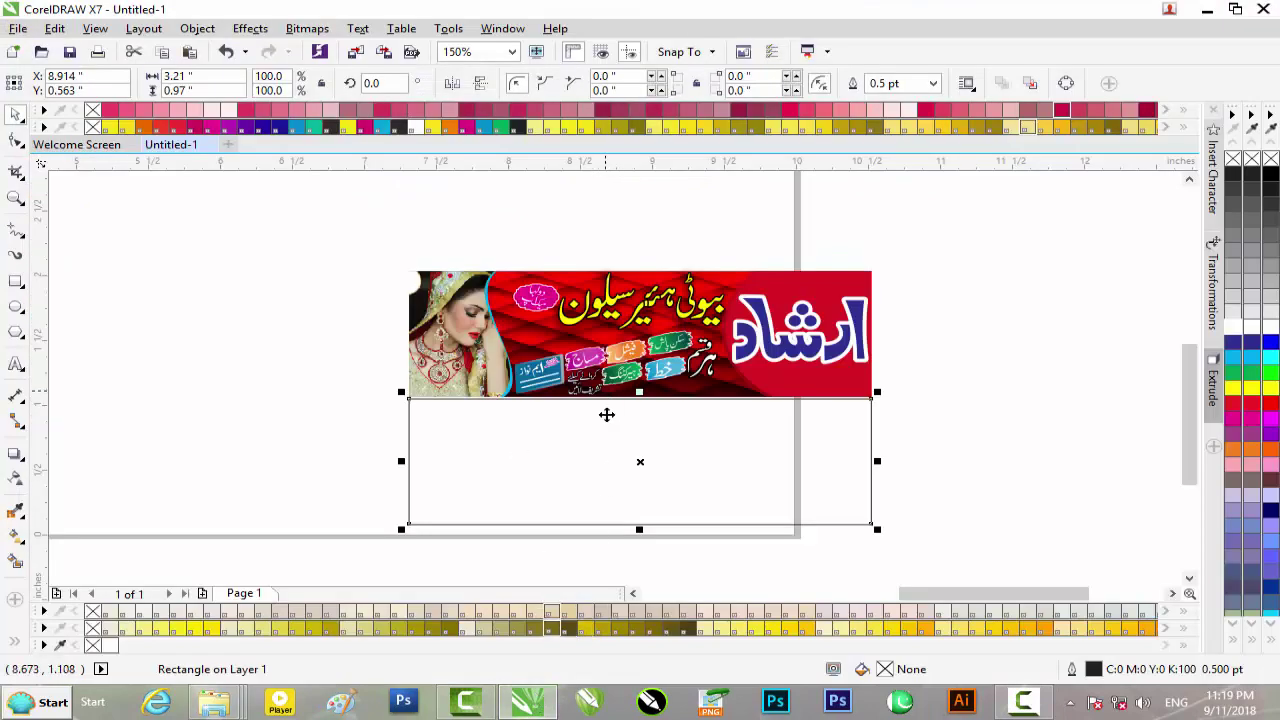
pyautogui.moveTo(579, 455); pyautogui.dragTo(552, 464)
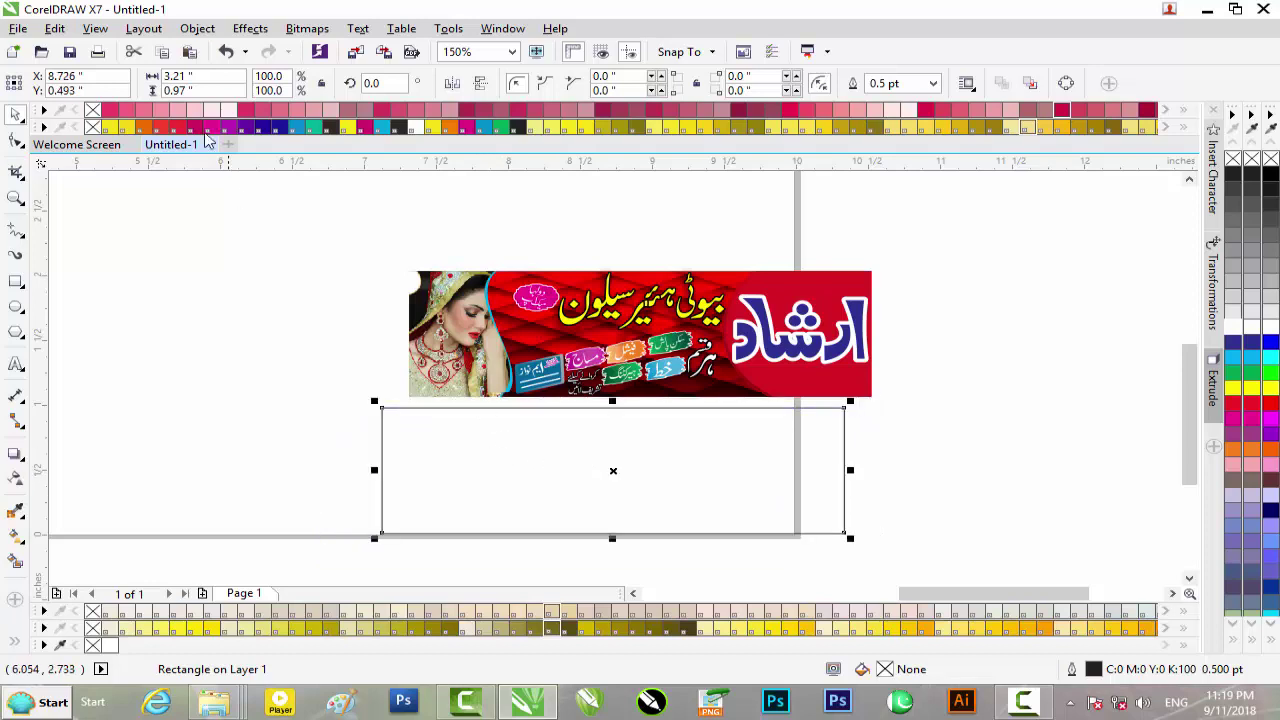
pyautogui.press('Delete')
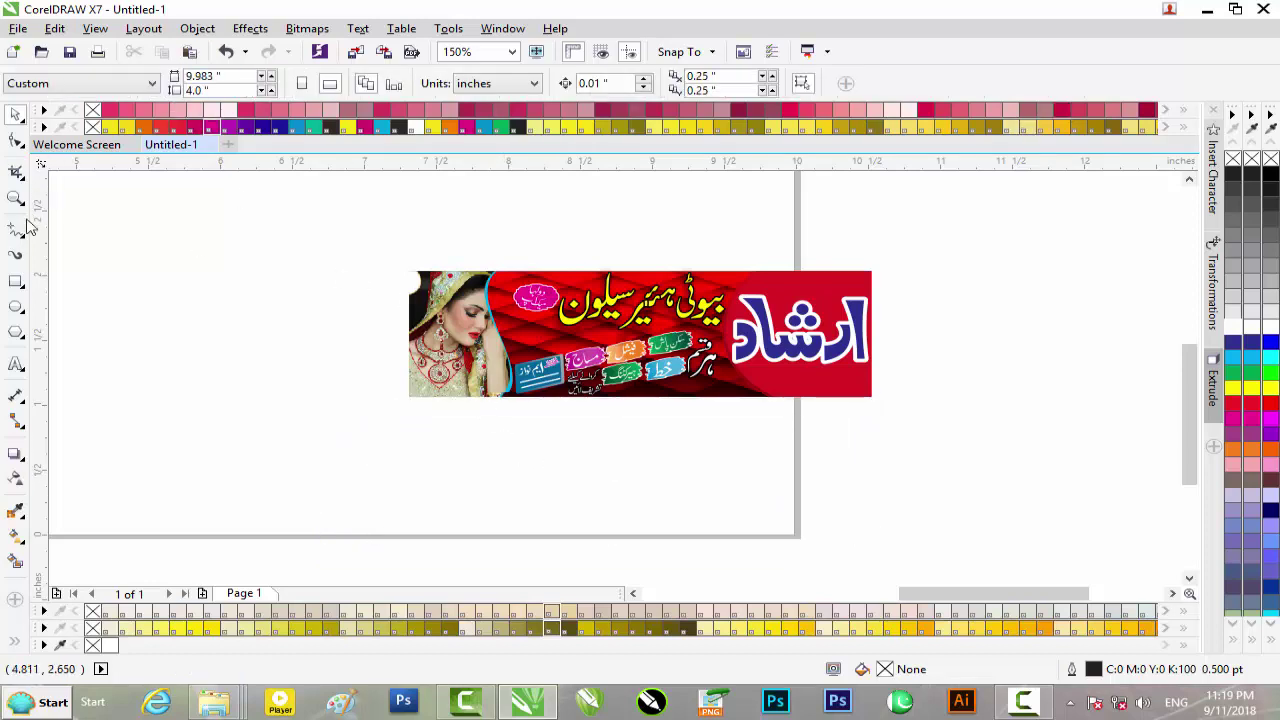
# - Draw a rectangle over the reference banner, tracing its outer edges
pyautogui.click(21, 289)
pyautogui.moveTo(417, 271); pyautogui.dragTo(872, 396)
pyautogui.moveTo(404, 336); pyautogui.dragTo(401, 334)
pyautogui.moveTo(630, 297); pyautogui.dragTo(629, 423)
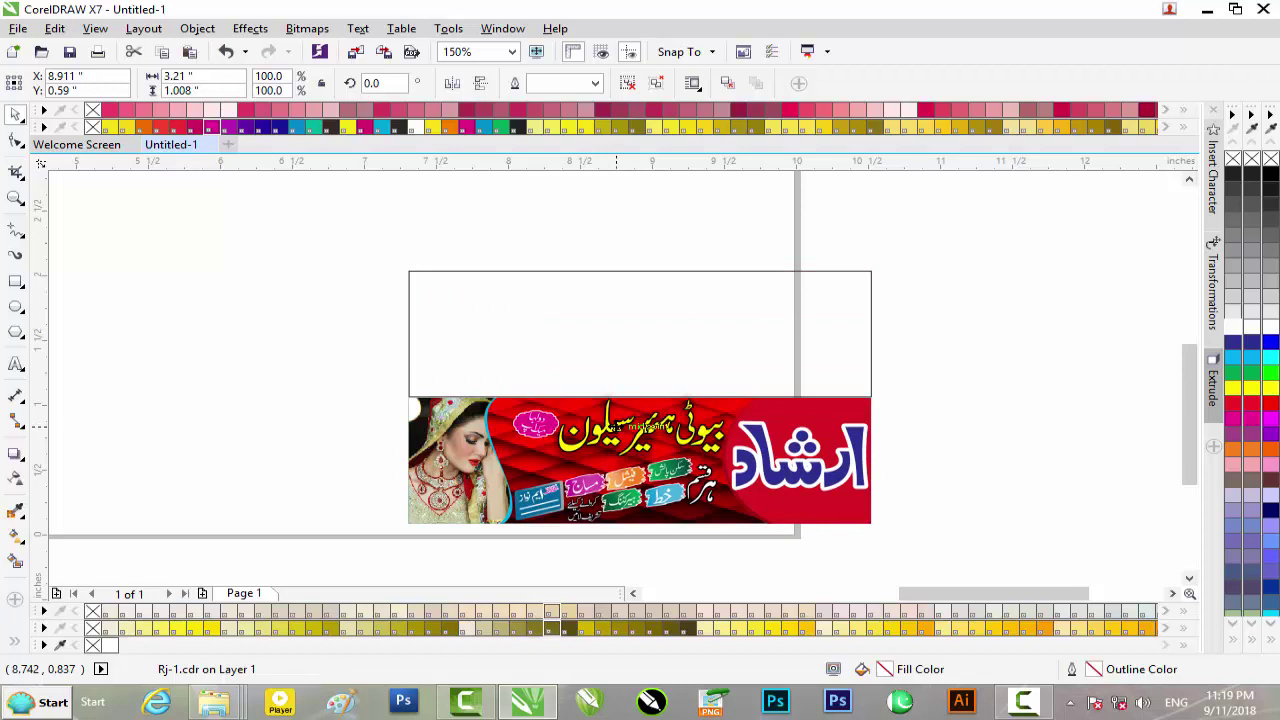
pyautogui.hotkey('ctrl', 'z')
pyautogui.moveTo(640, 333); pyautogui.dragTo(634, 459)
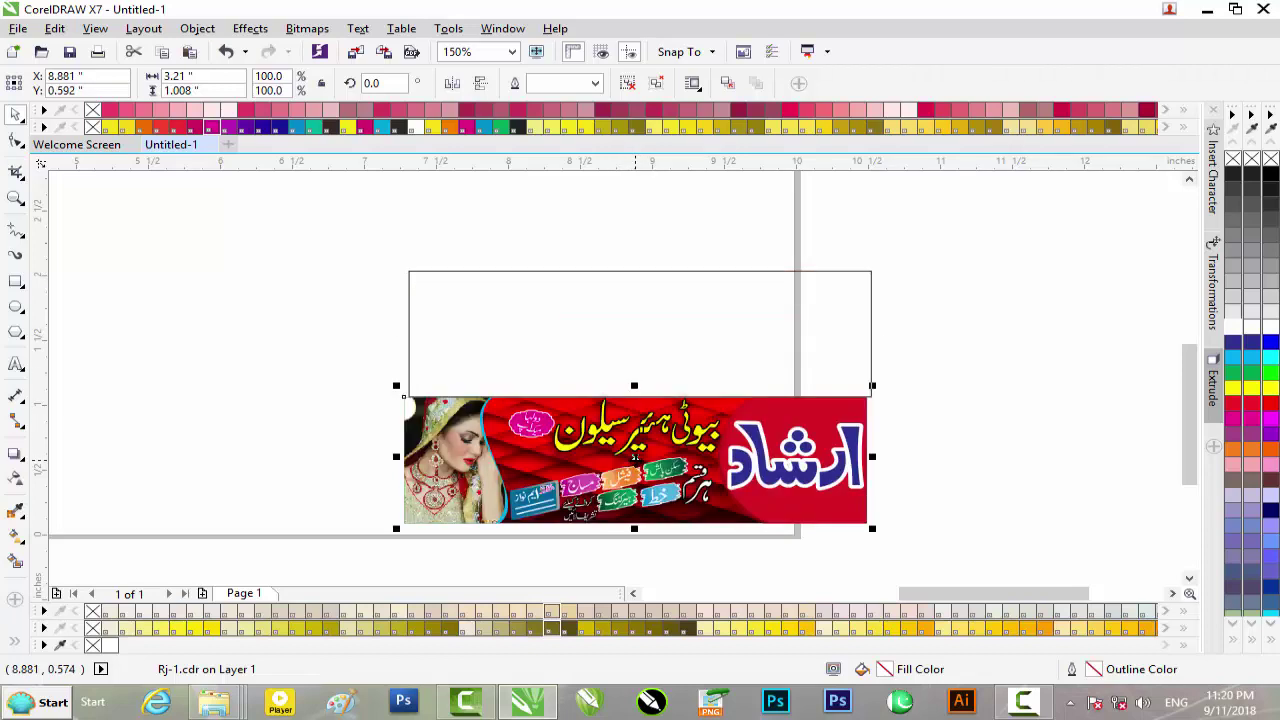
pyautogui.hotkey('ctrl', 'z')
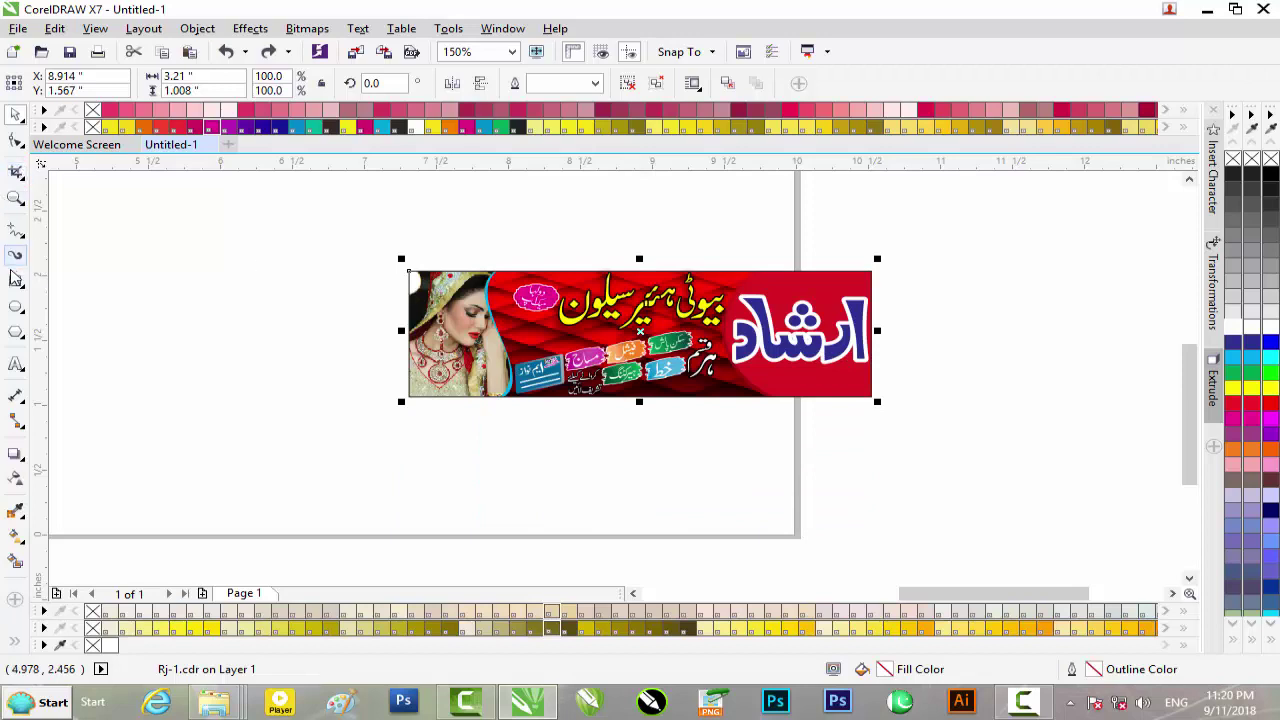
# - Draw a second rectangle about 3.21 by 0.97 inches over the reference banner and move it directly below the banner
pyautogui.click(15, 281)
pyautogui.moveTo(409, 271); pyautogui.dragTo(871, 396)
pyautogui.moveTo(644, 353); pyautogui.dragTo(637, 463)
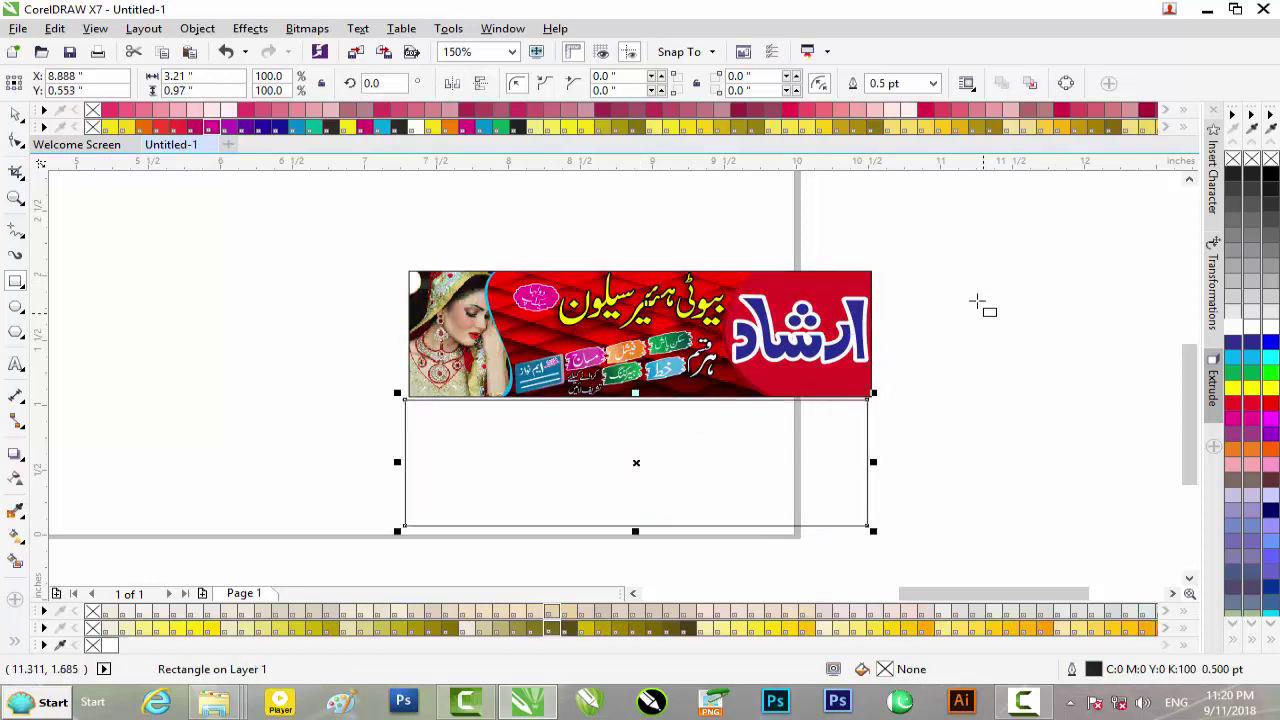
# - Import Red-Background-92.jpg from the design folder at about 0.93 by 0.61 inches and place it beside the empty rectangle
pyautogui.click(1205, 12)
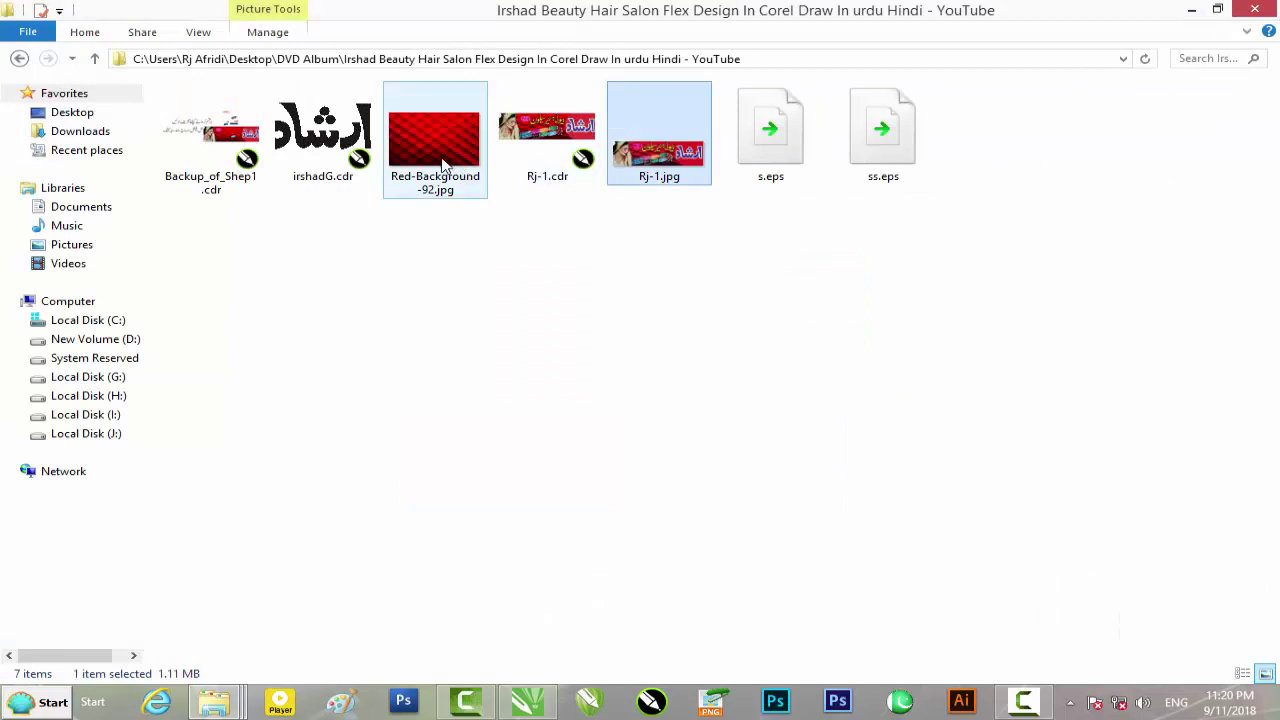
pyautogui.moveTo(410, 177); pyautogui.dragTo(289, 397)
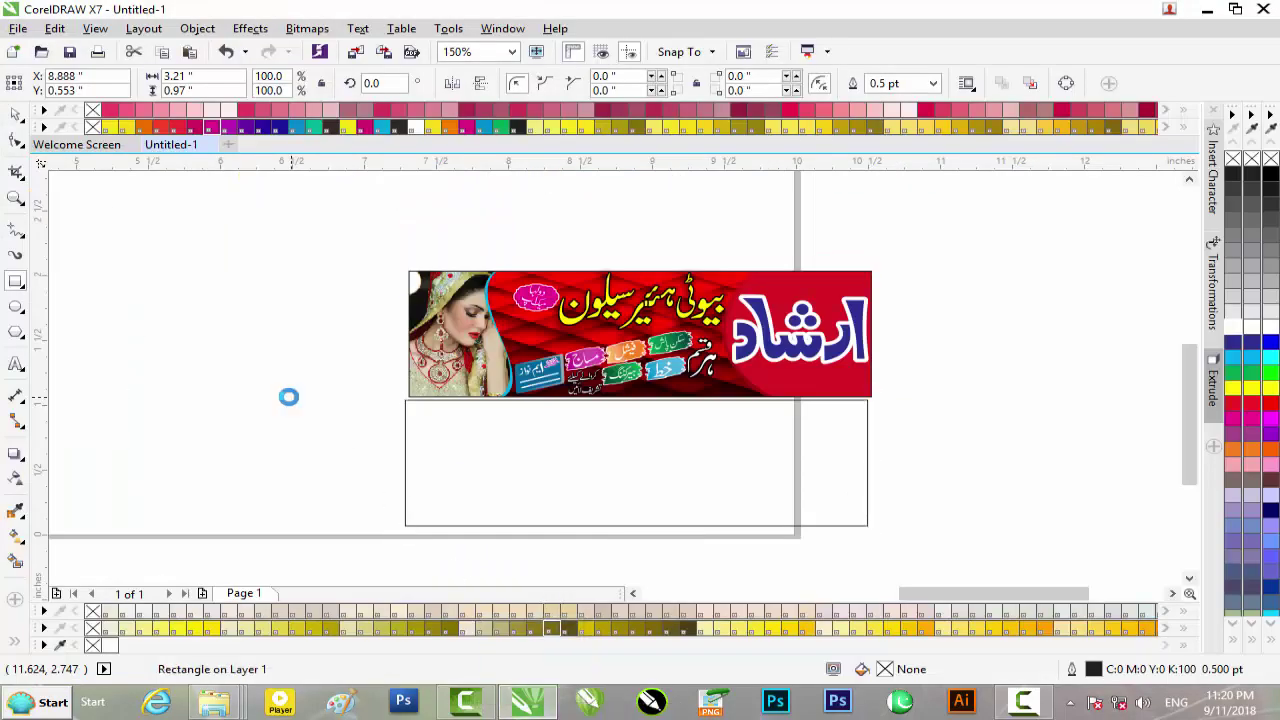
pyautogui.scroll(-1, 289, 397)
pyautogui.moveTo(625, 197); pyautogui.dragTo(324, 378)
pyautogui.moveTo(517, 466); pyautogui.dragTo(637, 436)
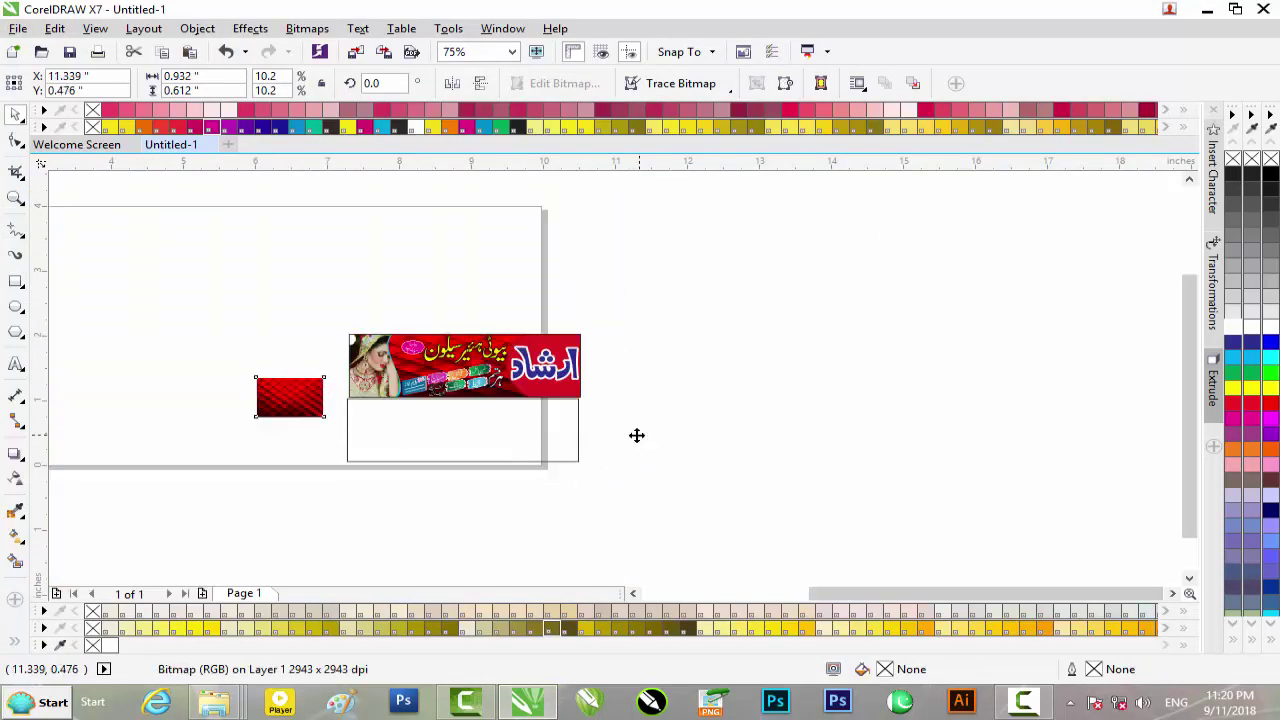
# - PowerClip the red background image inside the empty rectangle below the reference banner
pyautogui.scroll(2, 636, 436)
pyautogui.rightClick(609, 416)
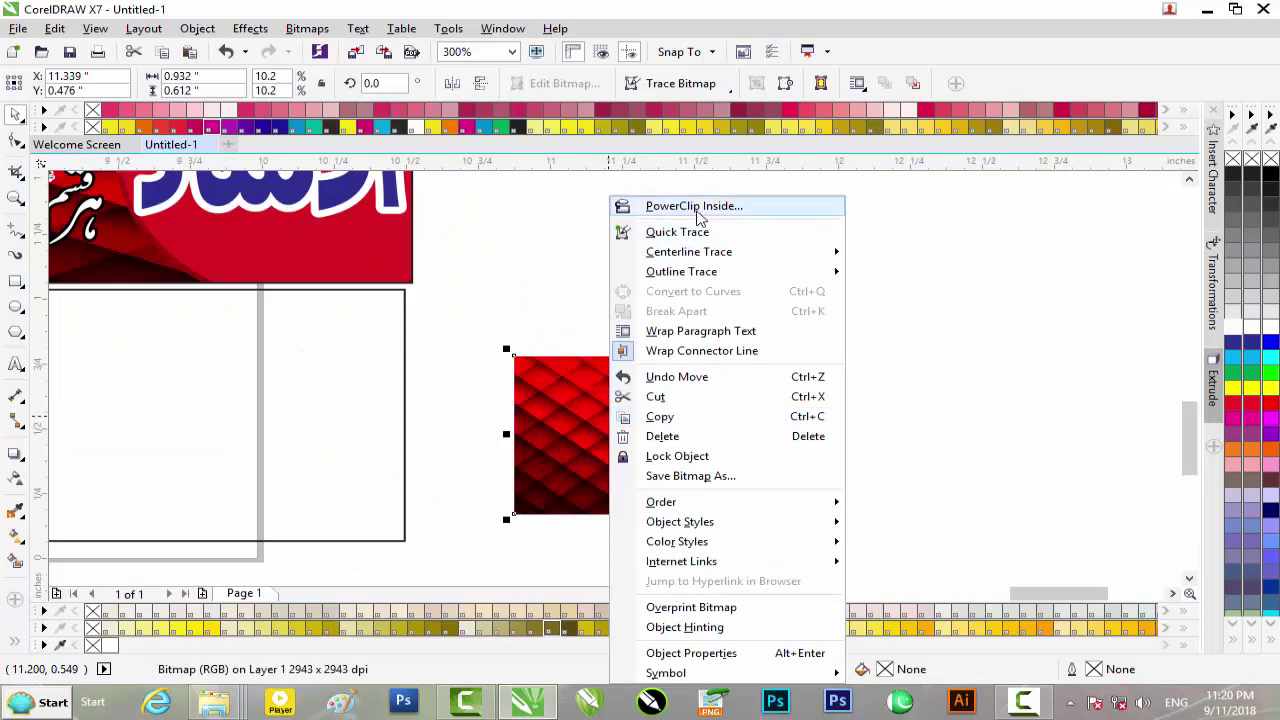
pyautogui.click(709, 206)
pyautogui.click(268, 374)
# - Edit the PowerClip contents, stretch the background image to about 3.27 by 1.02 inches to cover the rectangle, and finish editing
pyautogui.click(93, 567)
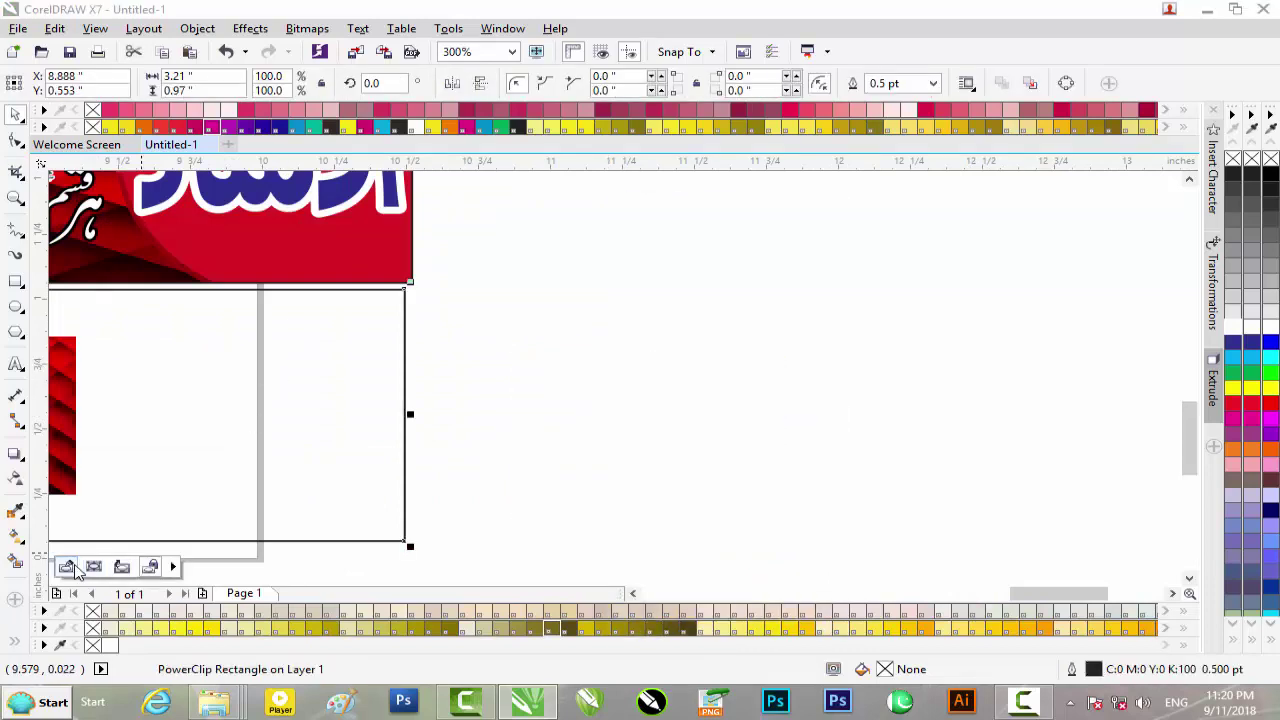
pyautogui.moveTo(858, 598); pyautogui.dragTo(725, 597)
pyautogui.click(680, 432)
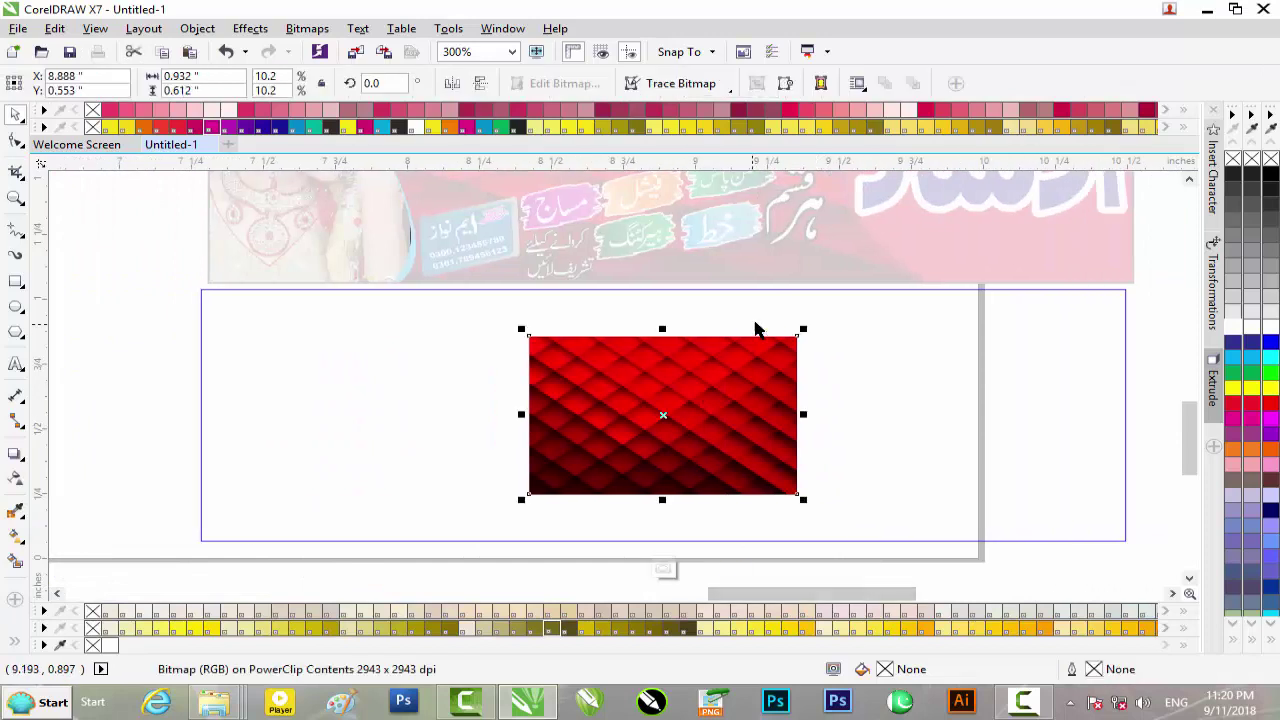
pyautogui.moveTo(800, 336); pyautogui.dragTo(1083, 294)
pyautogui.moveTo(882, 413); pyautogui.dragTo(1140, 392)
pyautogui.scroll(2, 688, 322)
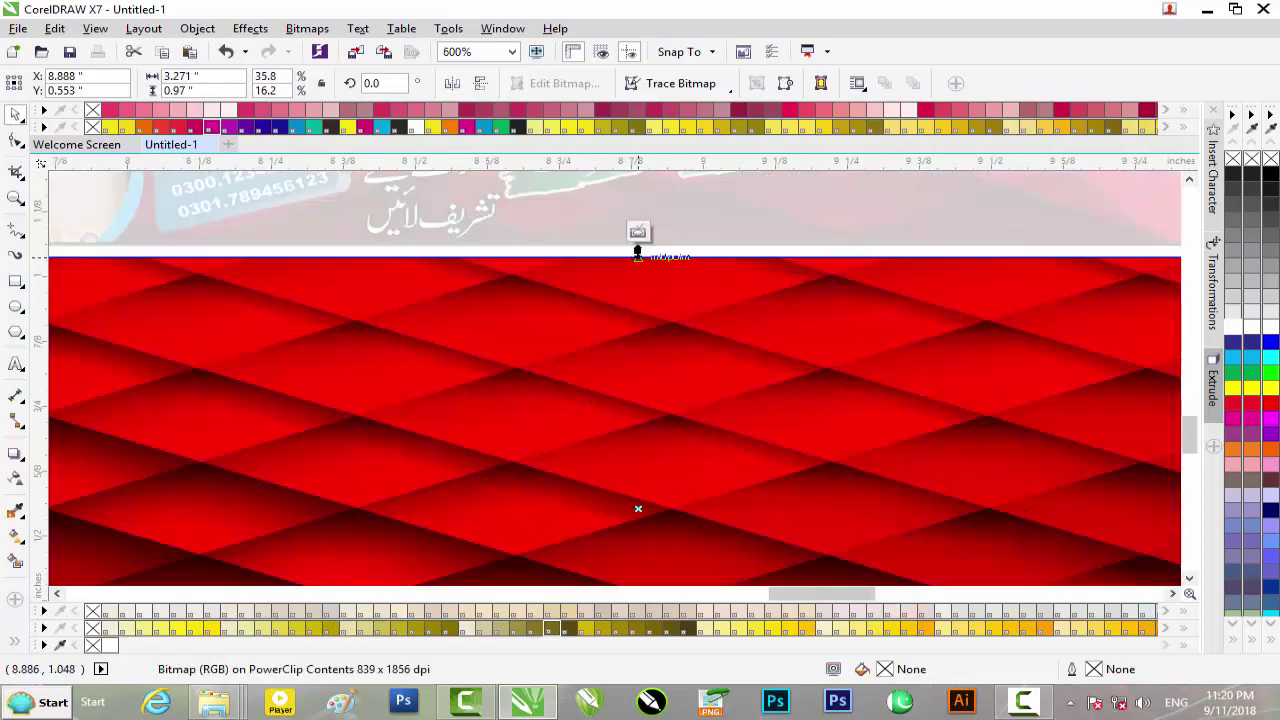
pyautogui.moveTo(638, 248); pyautogui.dragTo(637, 246)
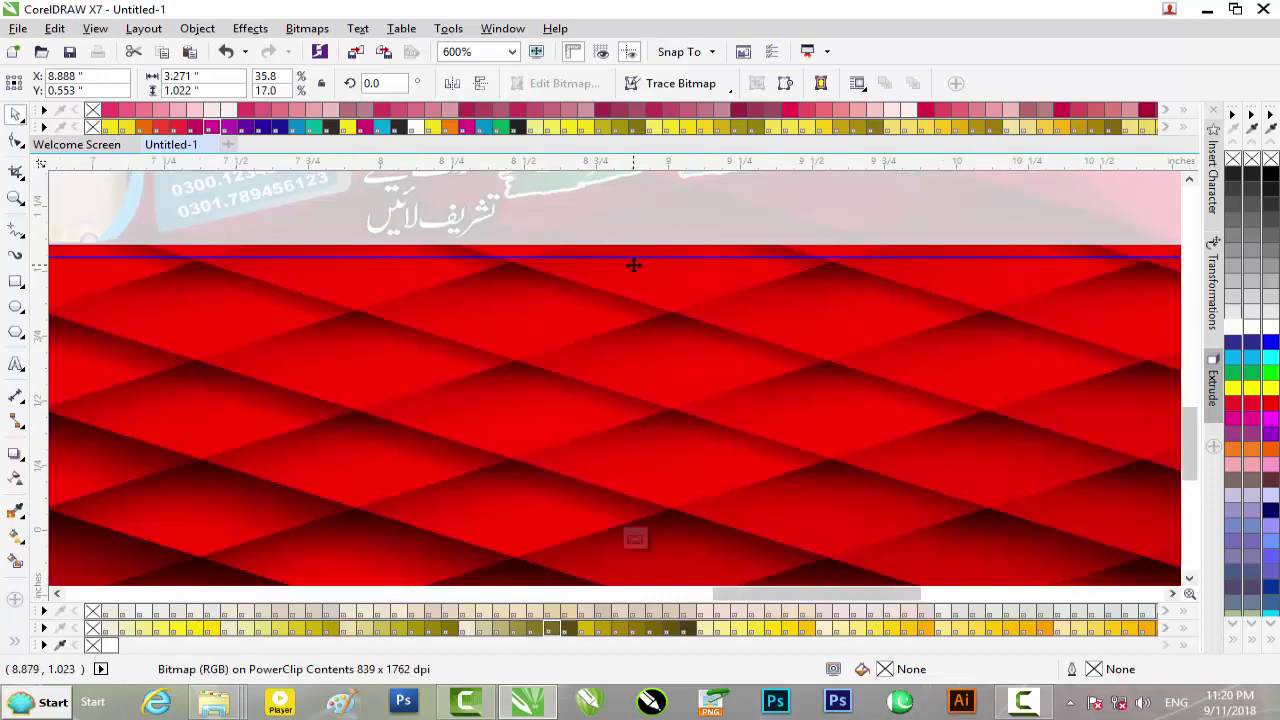
pyautogui.scroll(-2, 634, 265)
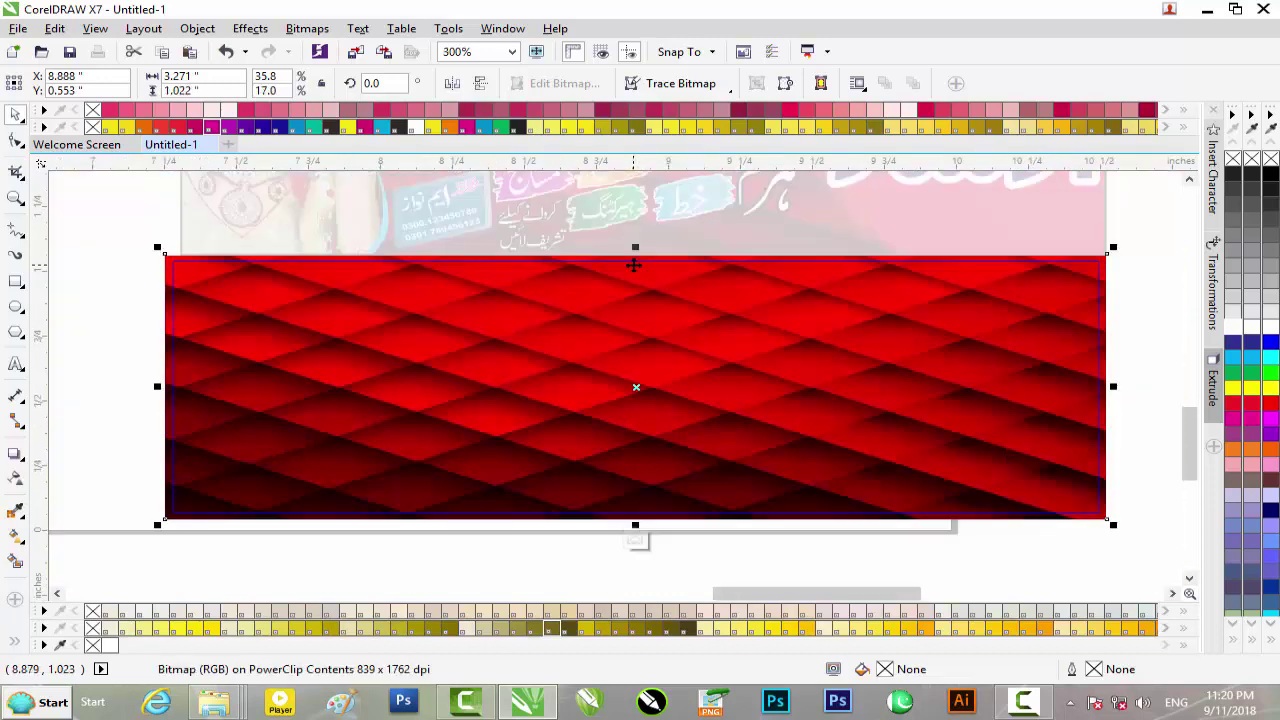
pyautogui.click(640, 540)
pyautogui.scroll(-2, 908, 490)
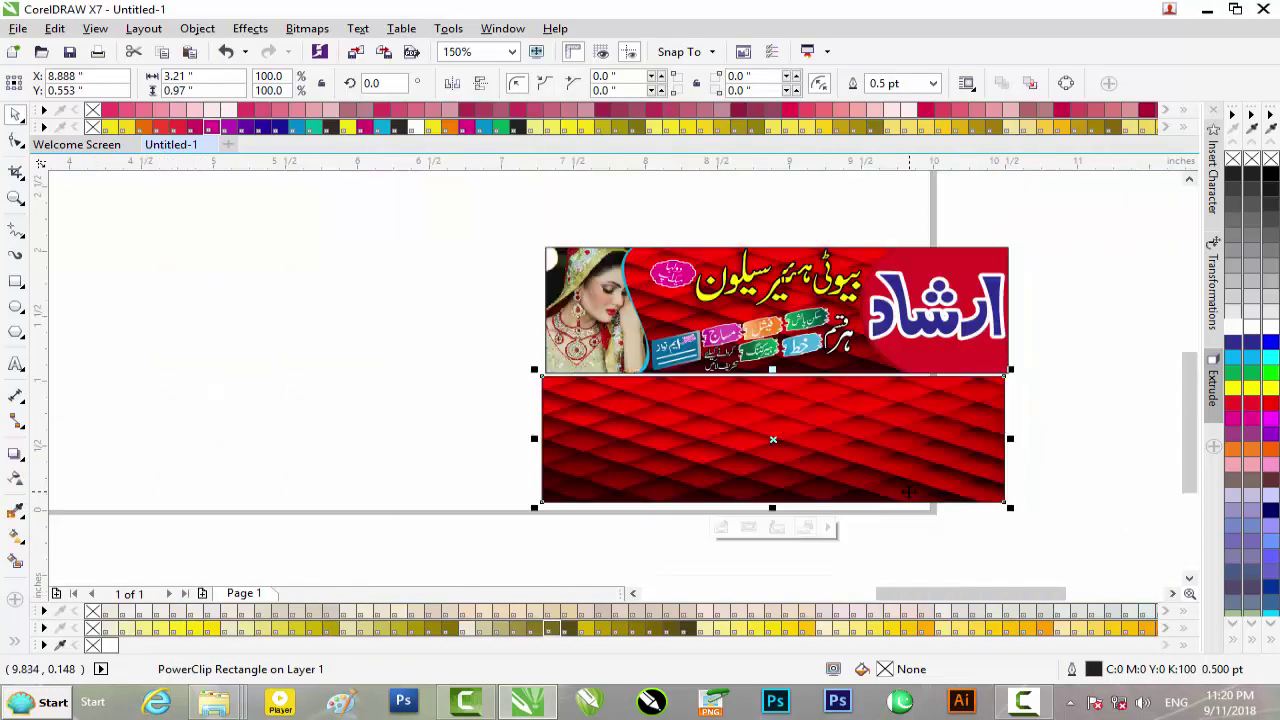
# - Draw an ellipse about 1.33 by 1.24 inches over the right end of the red background rectangle
pyautogui.click(16, 307)
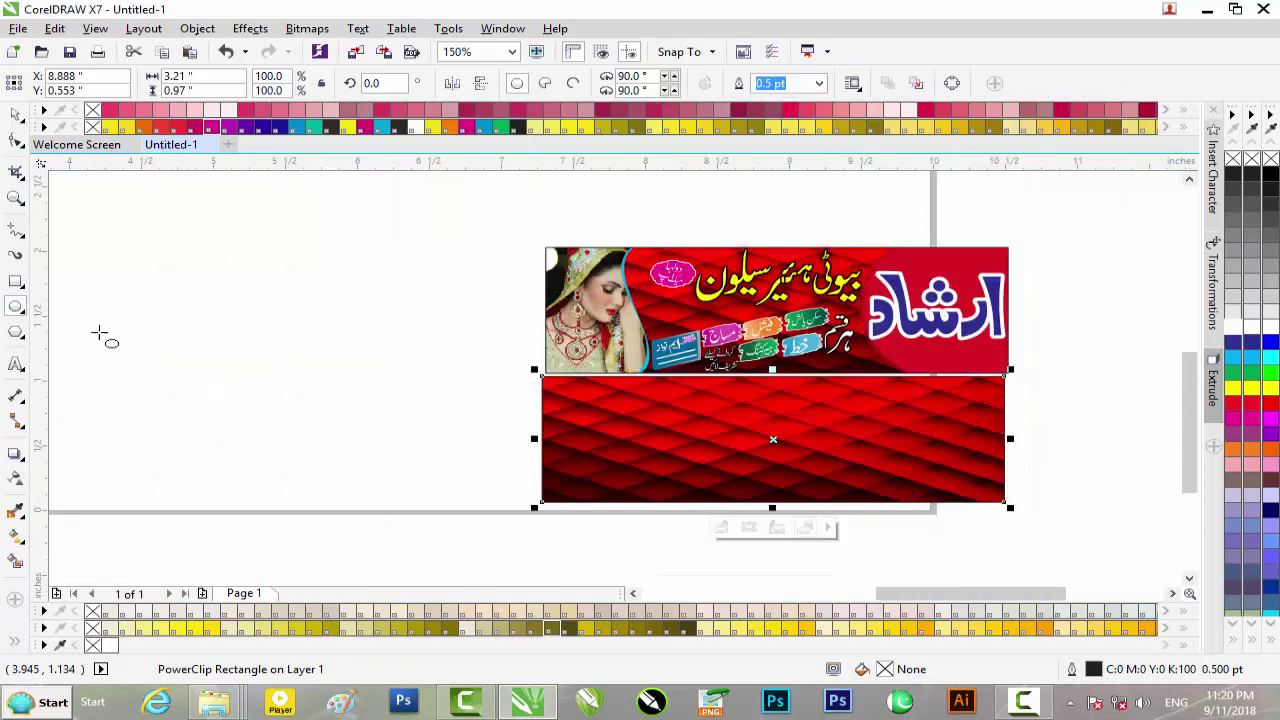
pyautogui.moveTo(1022, 370); pyautogui.dragTo(834, 530)
pyautogui.click(16, 118)
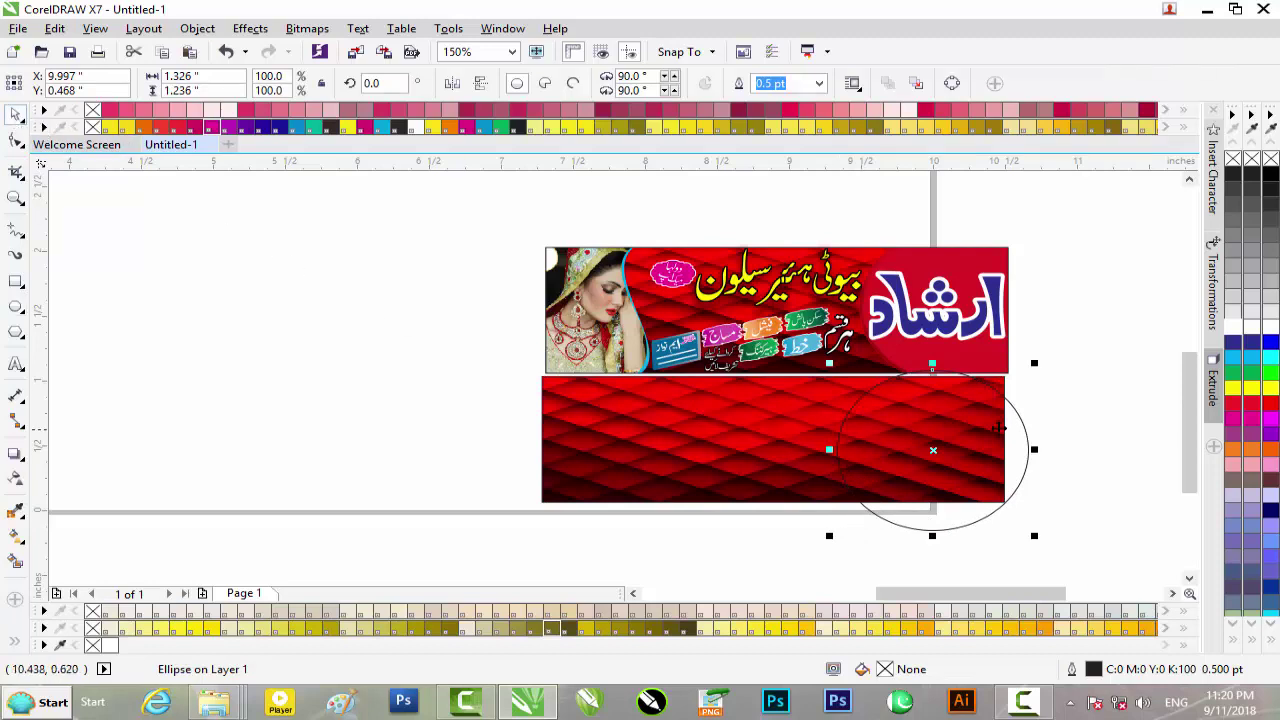
# - Nudge the ellipse right and up until its center is at about X 10.167, Y 0.518 inches
pyautogui.scroll(2, 998, 428)
pyautogui.press('Right')
pyautogui.press('Right')
pyautogui.press('Right')
pyautogui.press('Right')
pyautogui.press('Right')
pyautogui.press('Right')
pyautogui.press('Right')
pyautogui.press('Right')
pyautogui.press('Right')
pyautogui.press('Right')
pyautogui.press('Right')
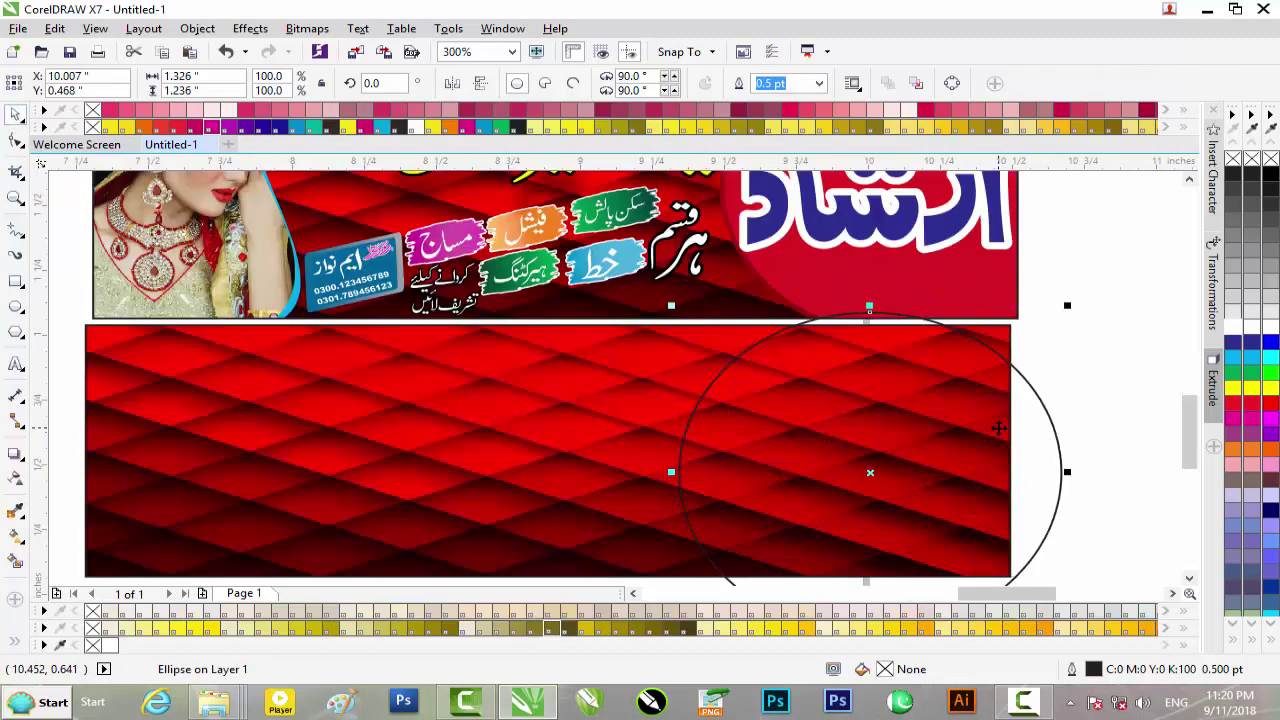
pyautogui.press('Up')
pyautogui.press('Up')
pyautogui.press('Up')
pyautogui.press('Up')
pyautogui.press('Up')
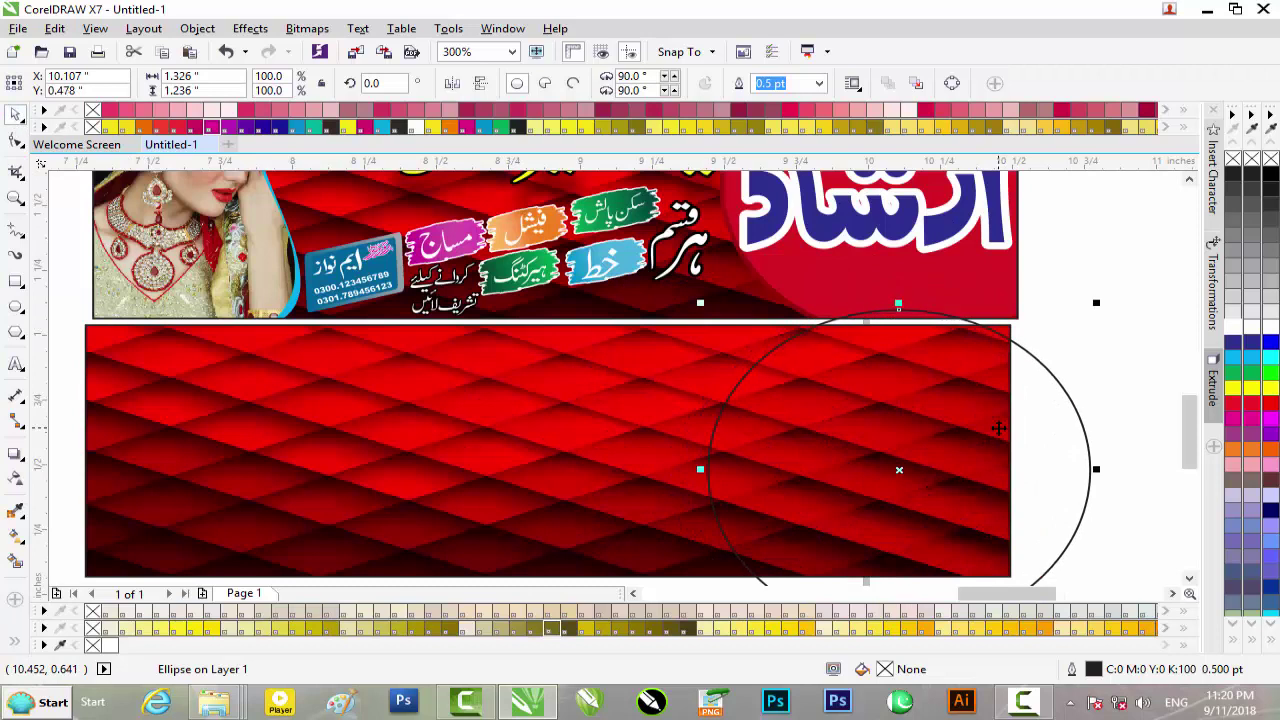
pyautogui.press('Right')
pyautogui.press('Right')
pyautogui.press('Right')
pyautogui.press('Right')
pyautogui.press('Right')
pyautogui.press('Right')
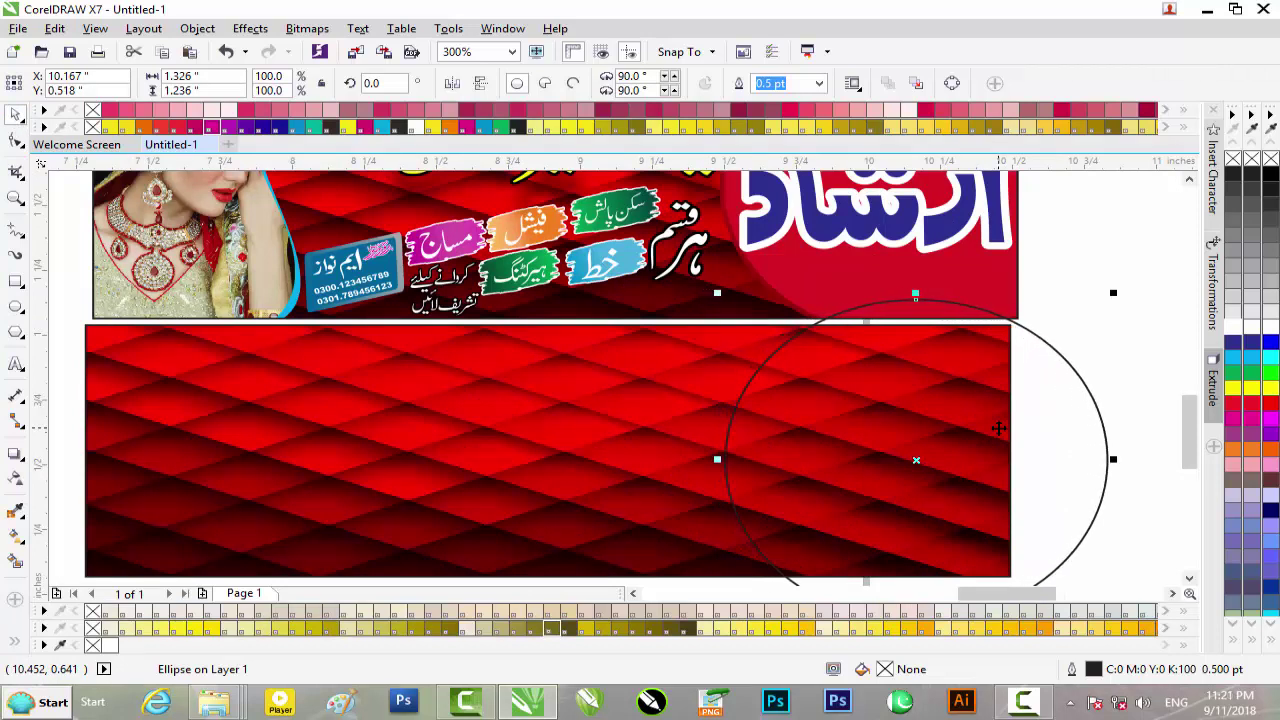
# - Fill the ellipse with red (C0 M100 Y100 K0) and remove its outline
pyautogui.scroll(-2, 998, 428)
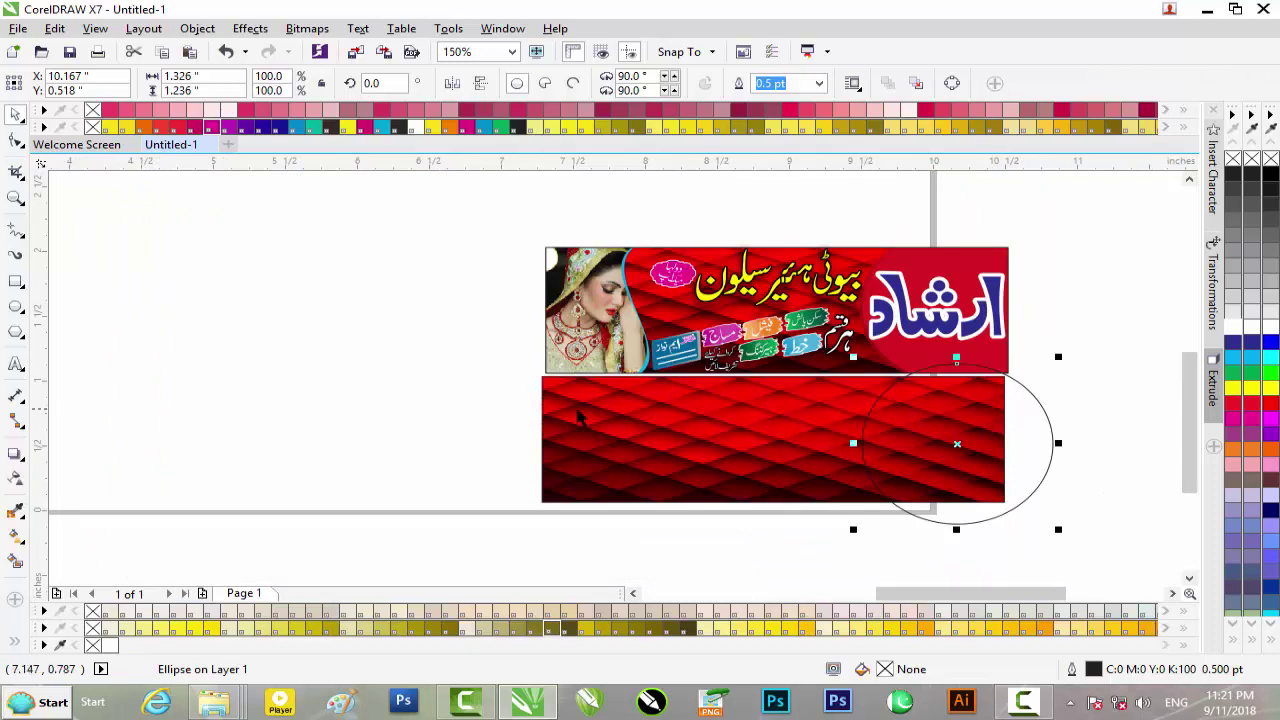
pyautogui.click(1251, 403)
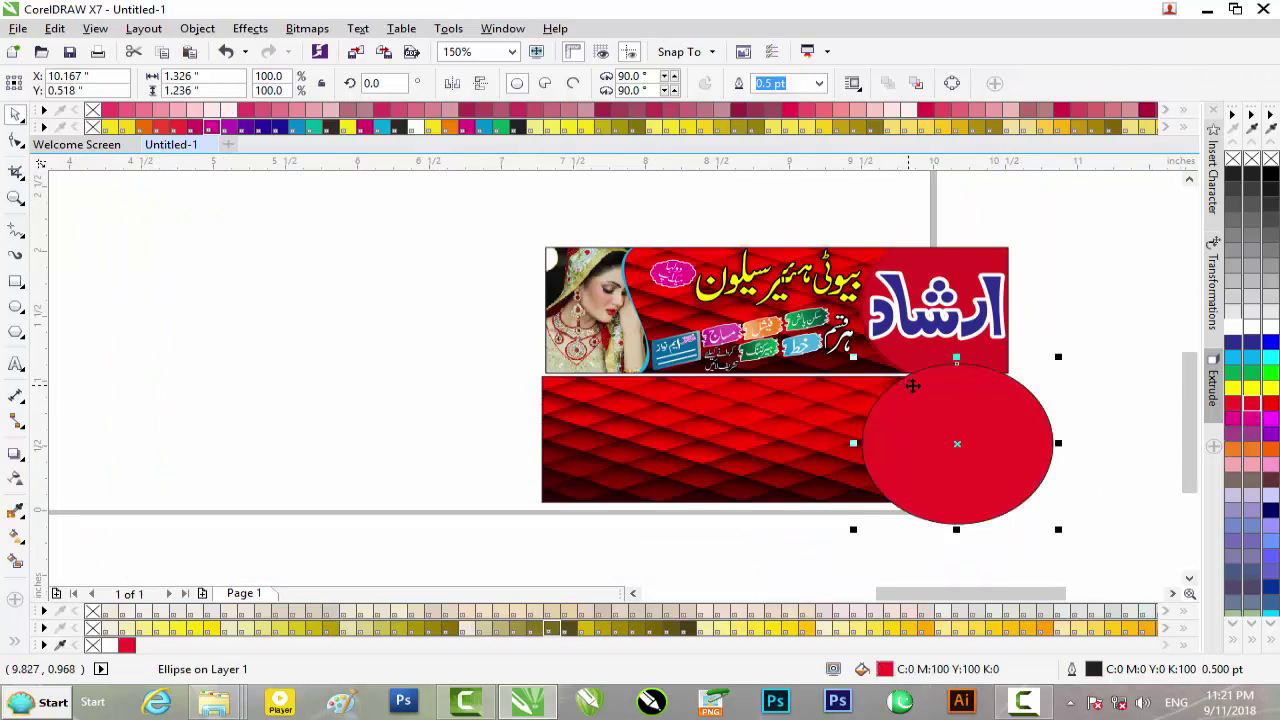
pyautogui.rightClick(1233, 158)
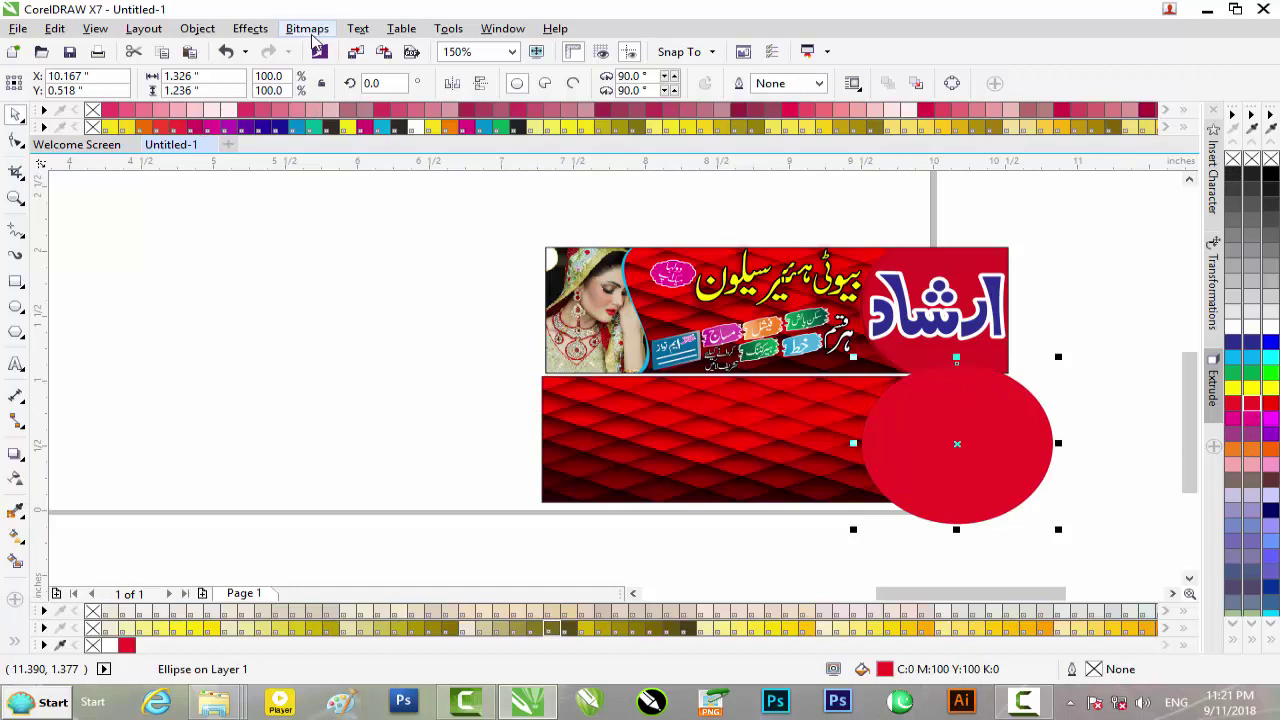
# - Apply a Soft edge bevel to the red ellipse with a distance of 0.02 inches and close the bevel settings
pyautogui.click(251, 30)
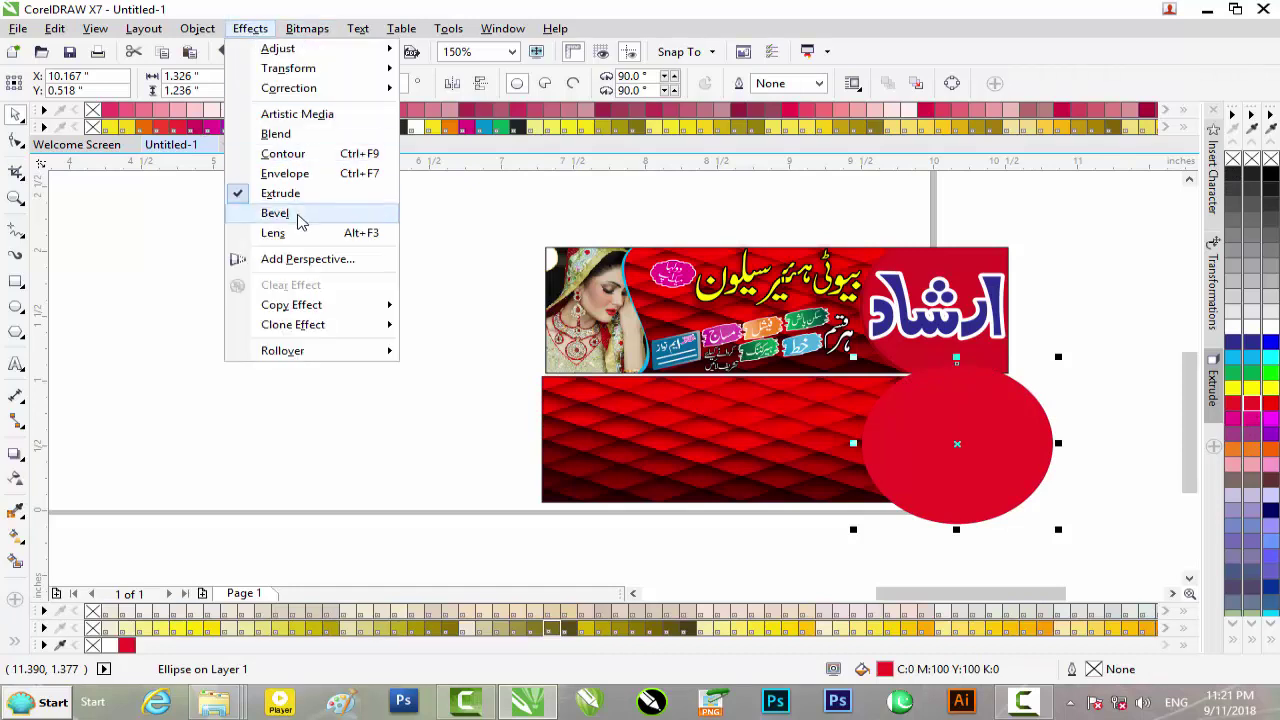
pyautogui.click(299, 216)
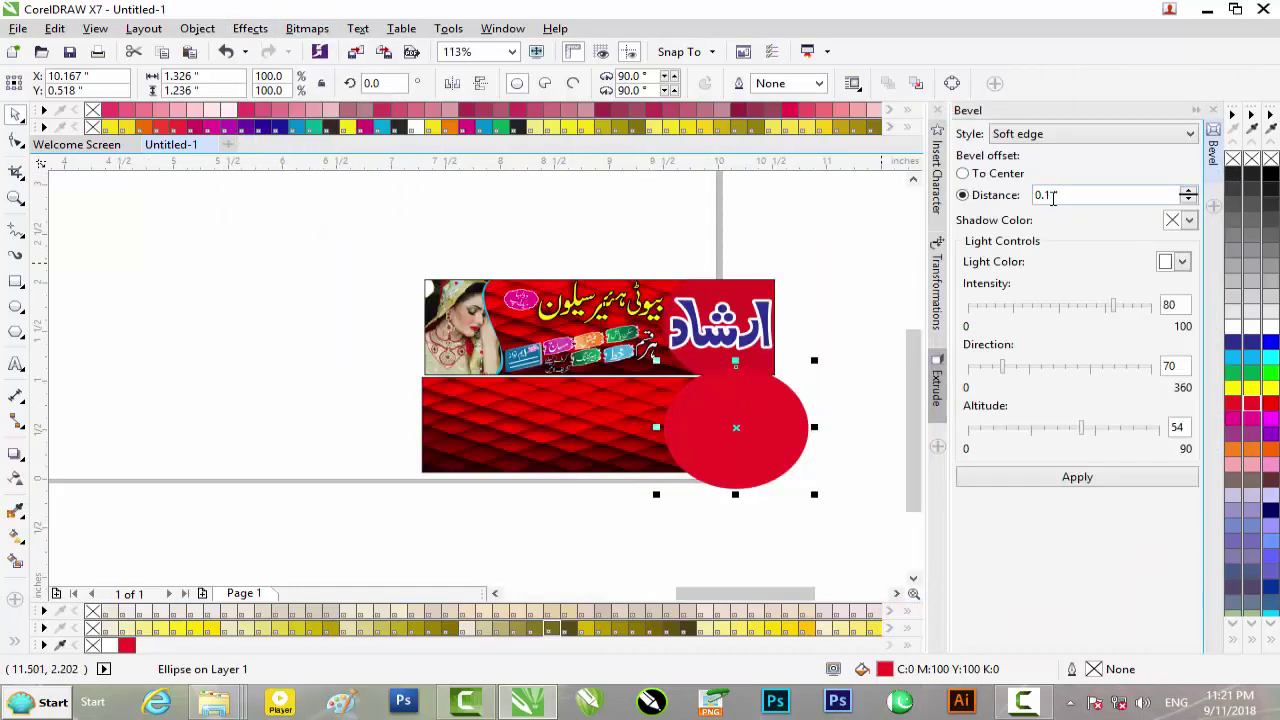
pyautogui.click(1051, 195)
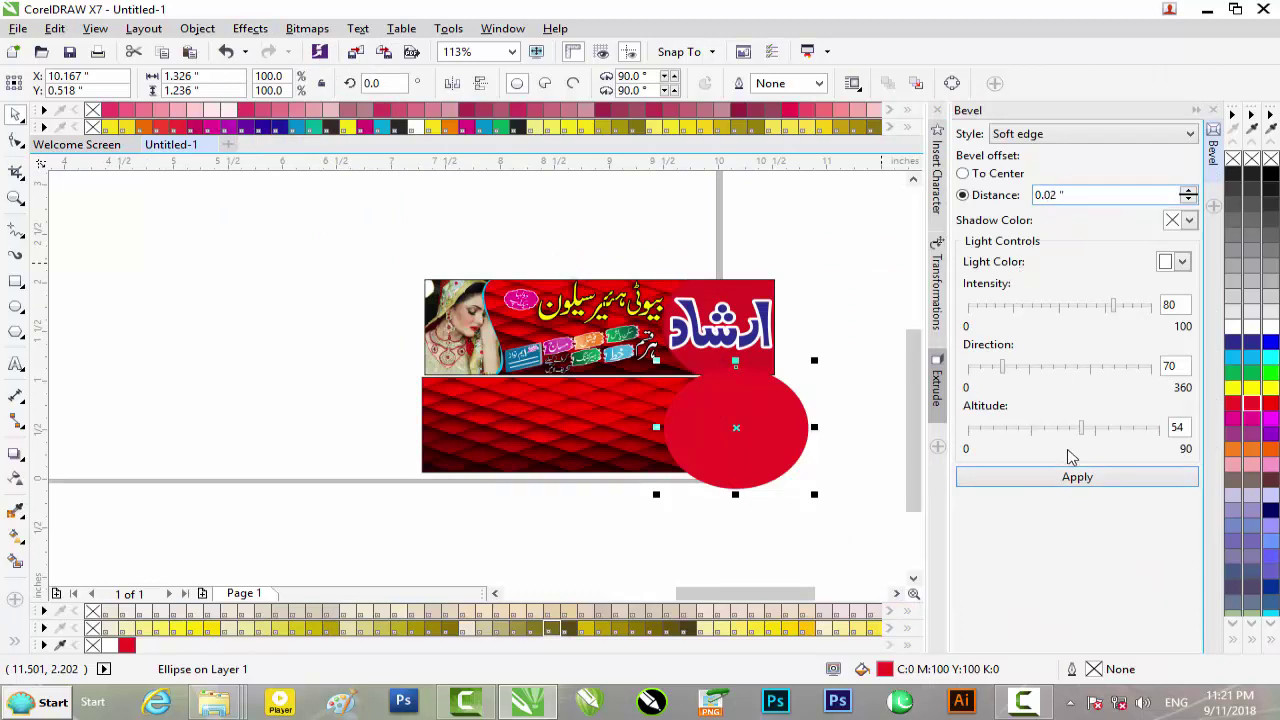
pyautogui.click(1069, 479)
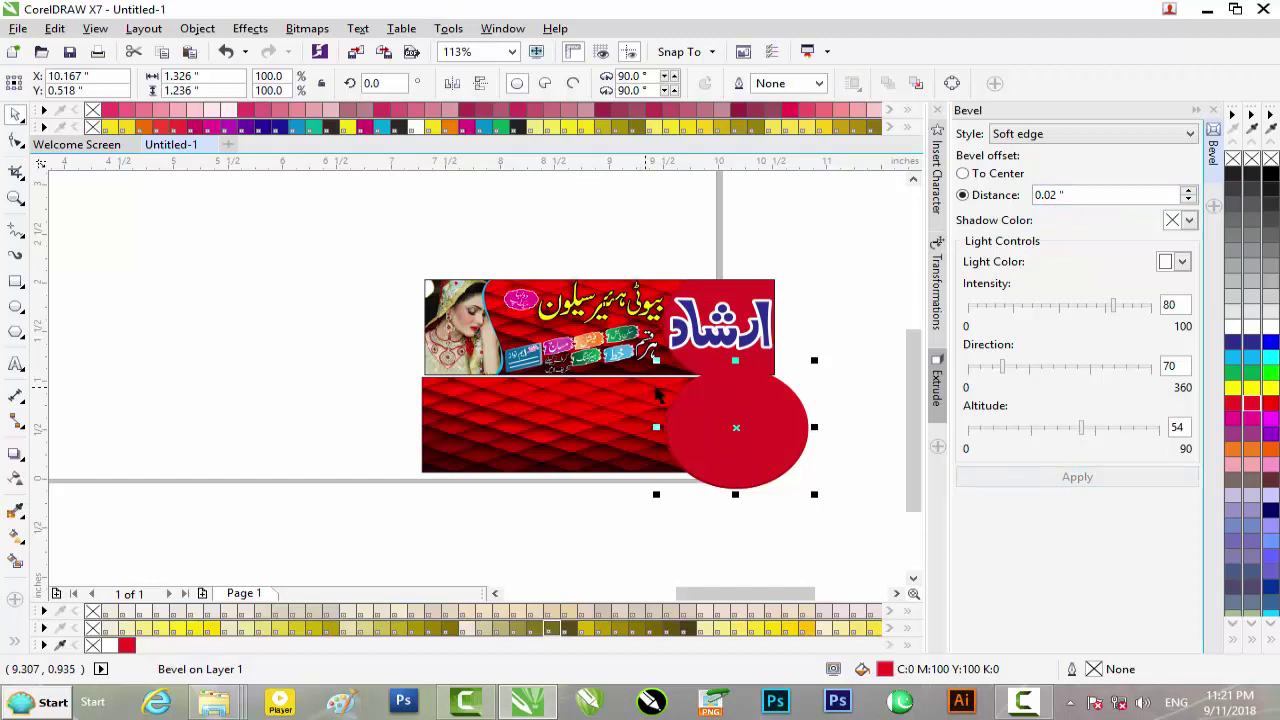
pyautogui.click(1212, 110)
# - Group the beveled ellipse and PowerClip it inside the red background rectangle
pyautogui.scroll(1, 750, 440)
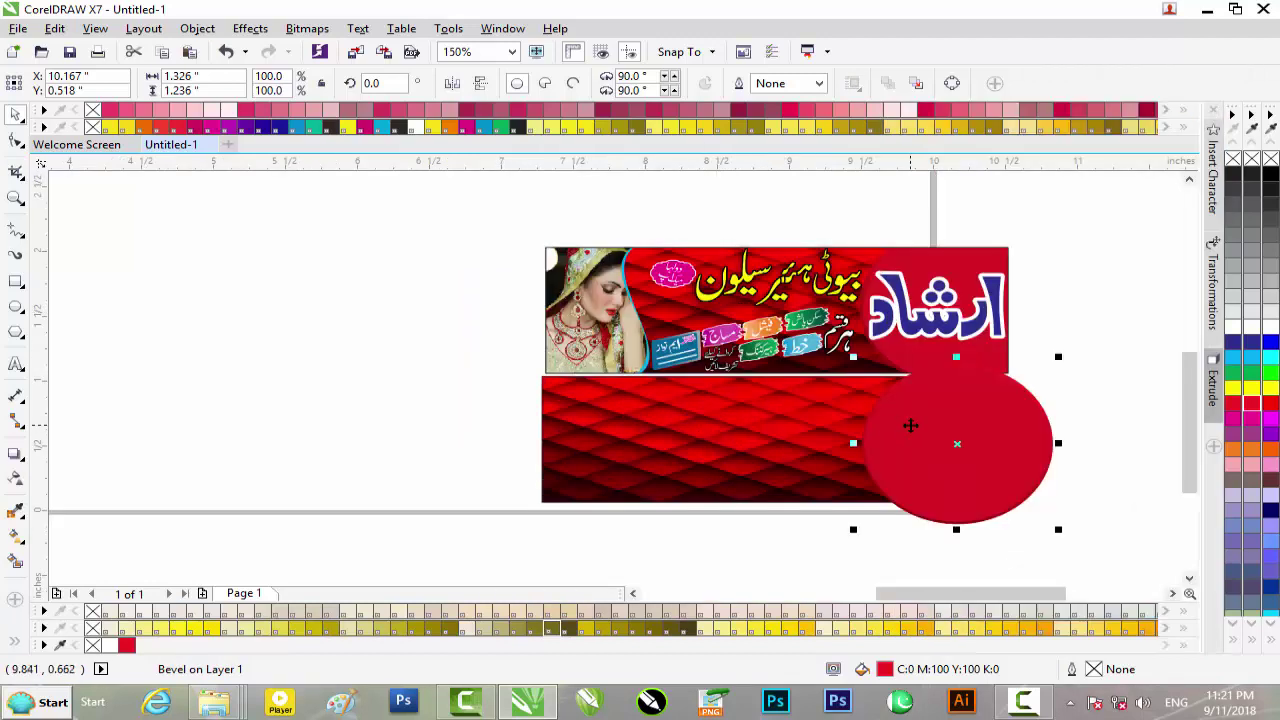
pyautogui.rightClick(912, 428)
pyautogui.click(920, 436)
pyautogui.rightClick(915, 433)
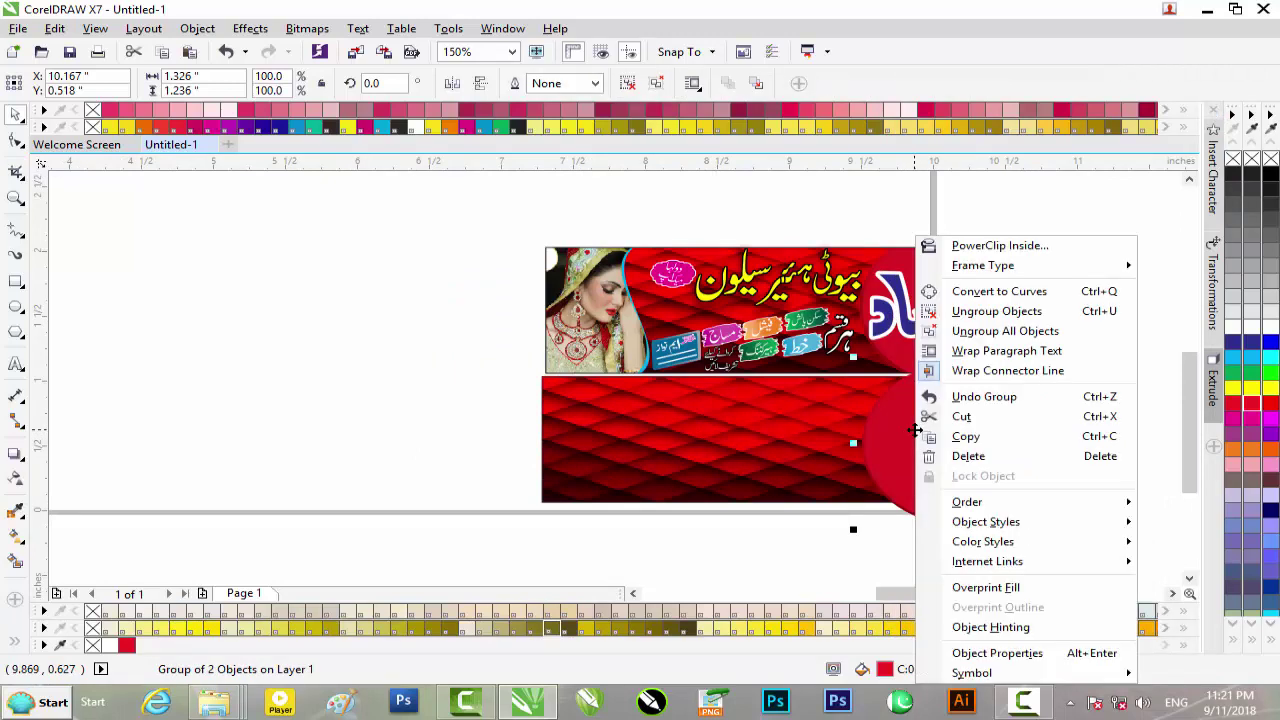
pyautogui.click(999, 247)
pyautogui.click(855, 388)
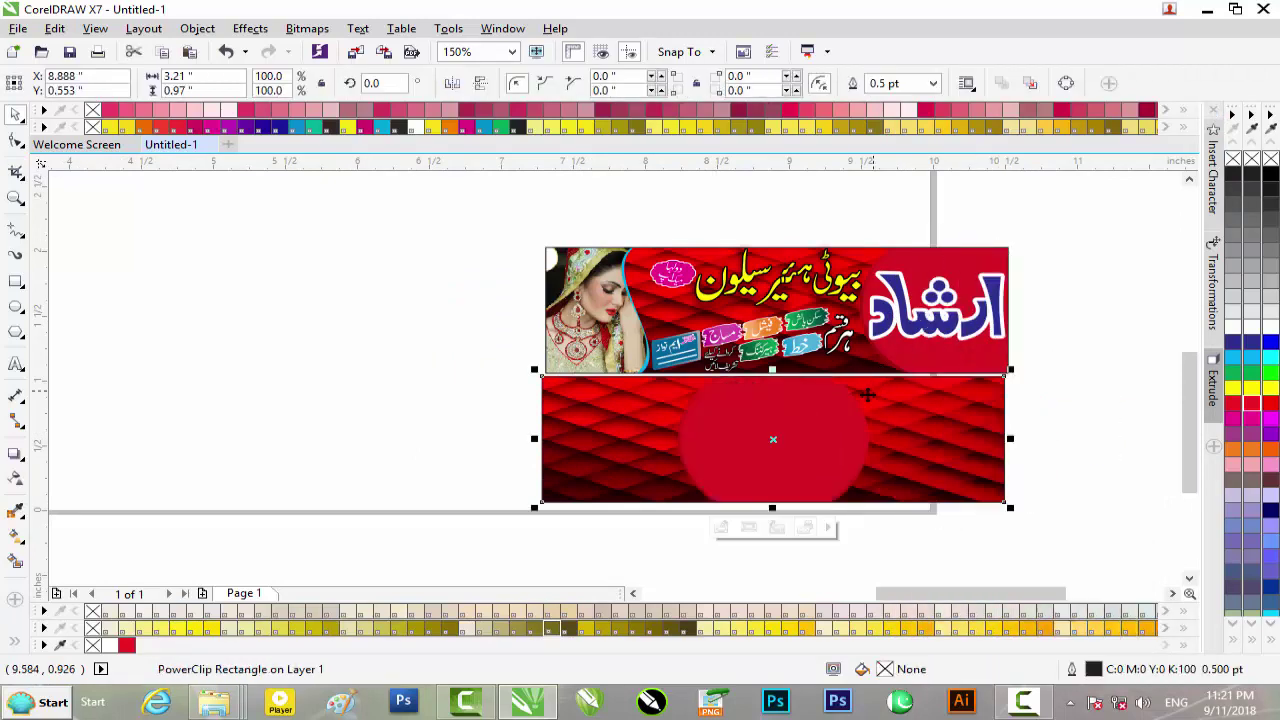
# - Edit the PowerClip contents and nudge the red ellipse group right until its center is at X 10.368 inches
pyautogui.click(716, 529)
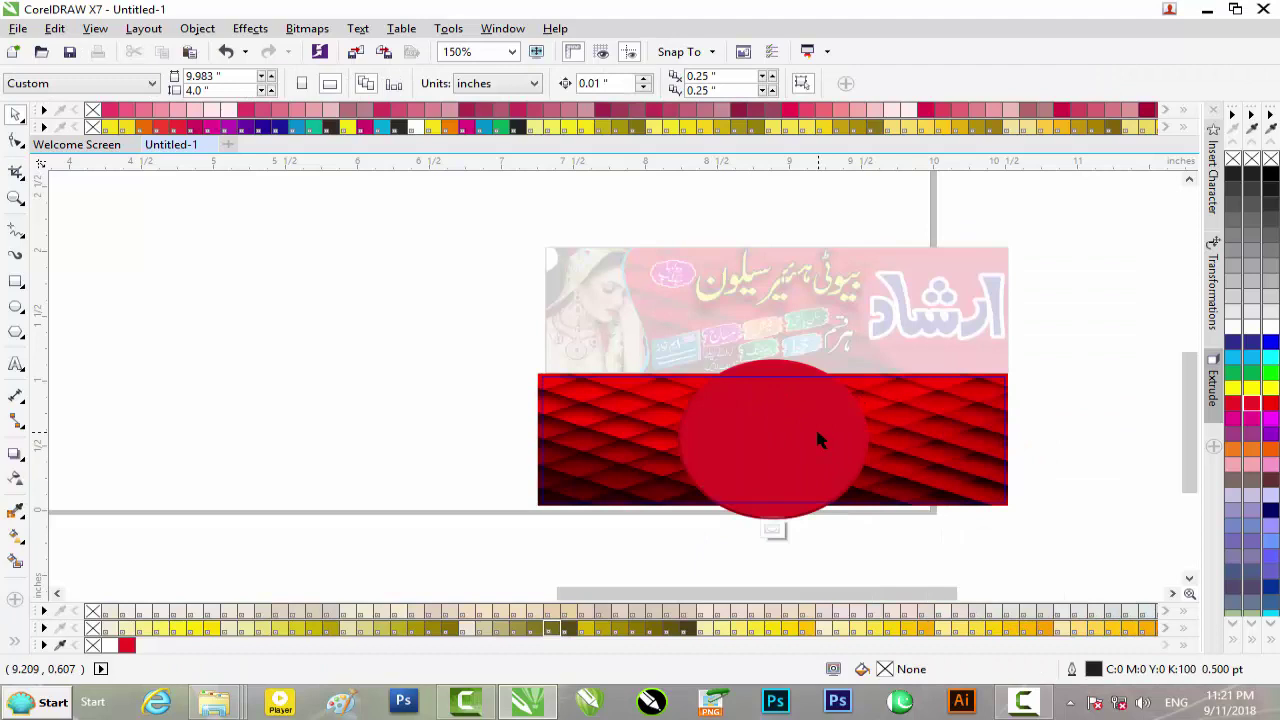
pyautogui.click(817, 435)
pyautogui.press('Right')
pyautogui.press('Right')
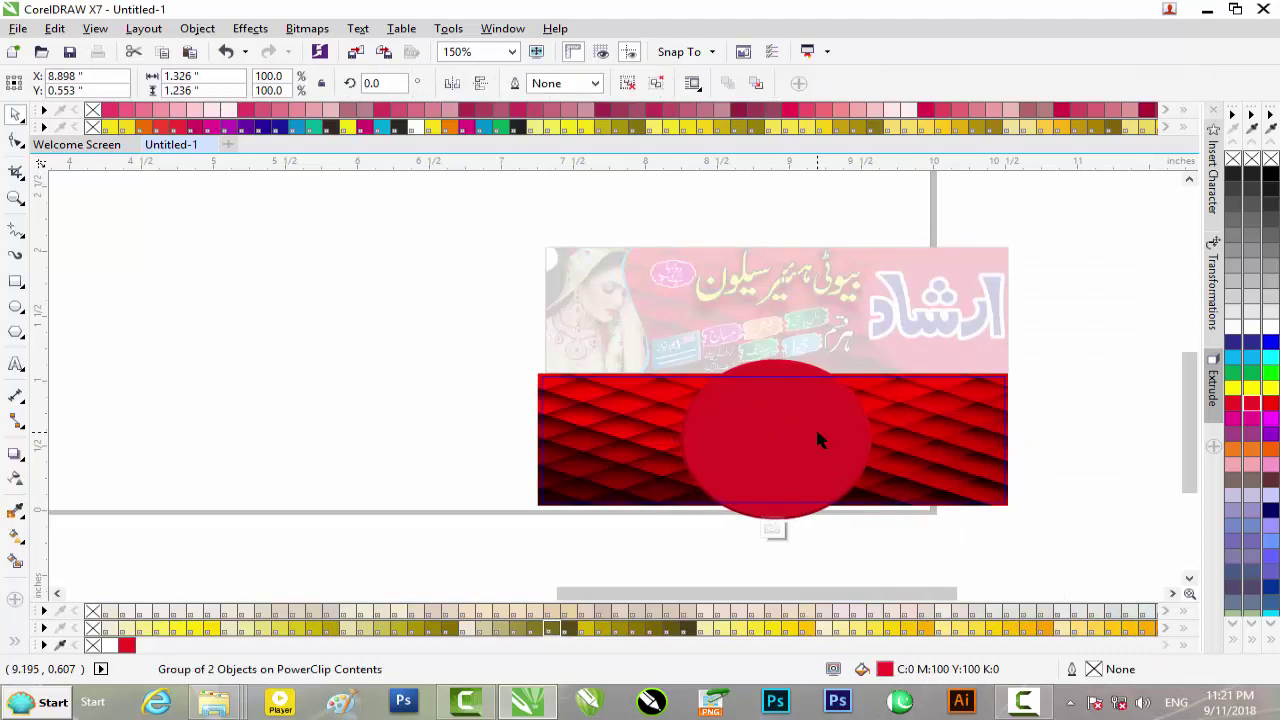
pyautogui.press('Right')
pyautogui.press('Right')
pyautogui.press('Right')
pyautogui.press('Right')
pyautogui.press('Right')
pyautogui.press('Right')
pyautogui.press('Right')
pyautogui.press('Right')
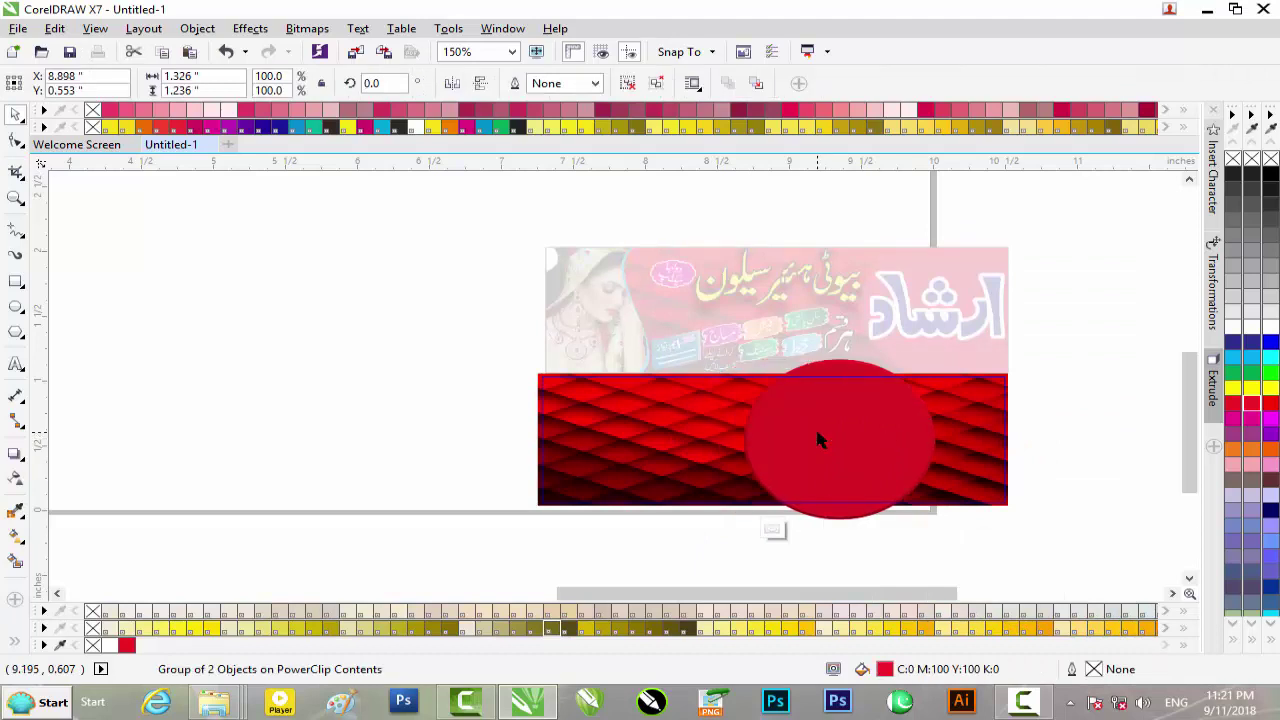
pyautogui.press('Right')
pyautogui.press('Right')
pyautogui.press('Right')
pyautogui.press('Right')
pyautogui.press('Right')
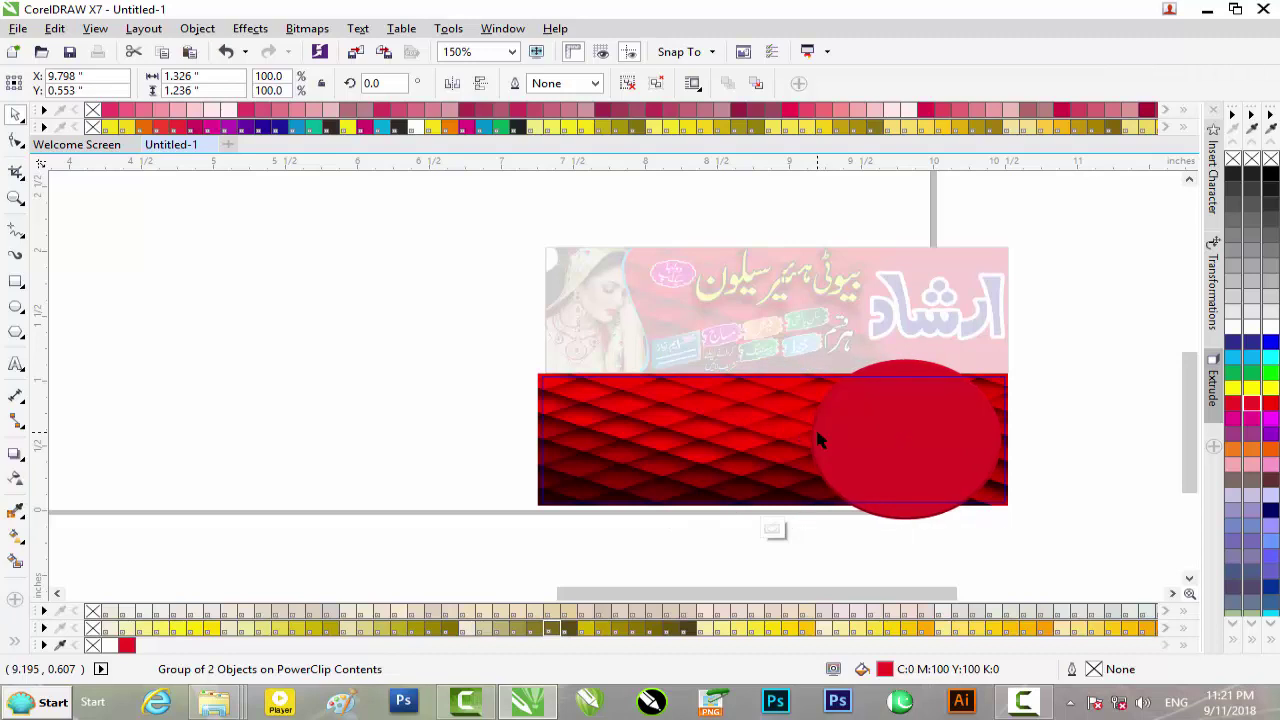
pyautogui.press('Right')
pyautogui.press('Right')
pyautogui.press('Right')
pyautogui.press('Right')
pyautogui.press('Right')
pyautogui.press('Right')
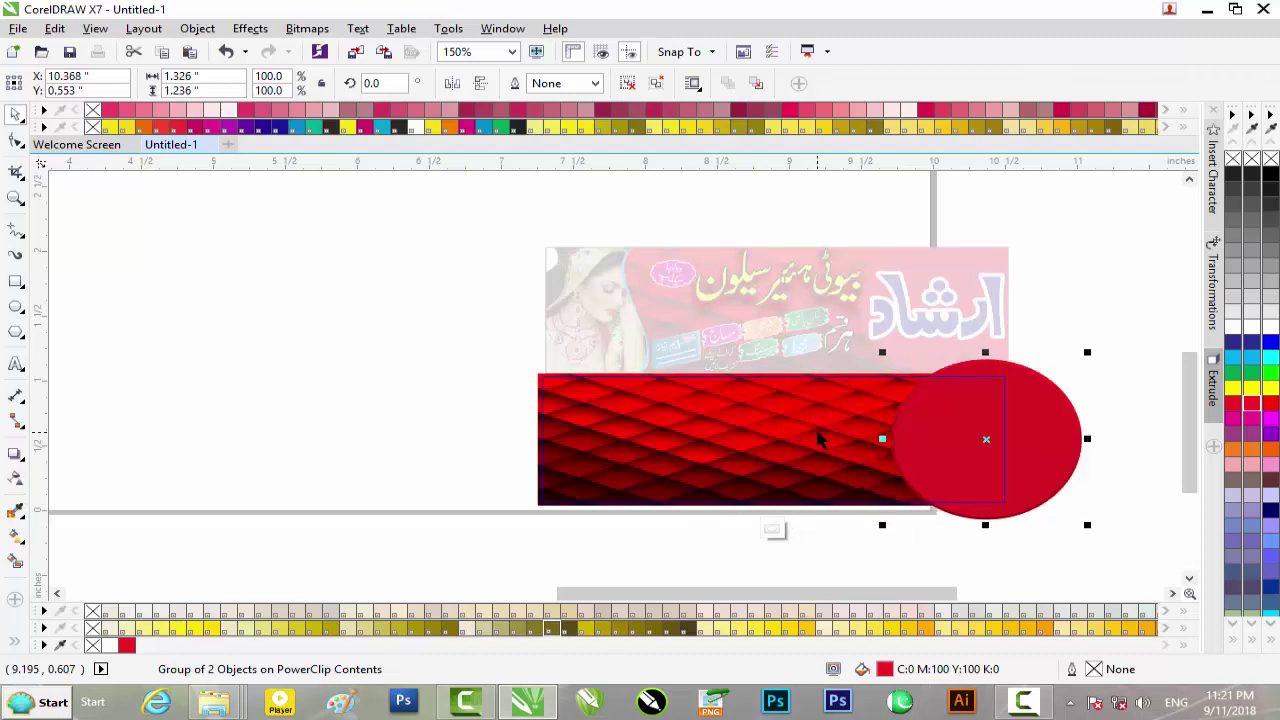
# - Nudge the ellipse group back left to X 10.238 inches, finish editing the PowerClip and deselect it
pyautogui.hotkey('ctrl', 'Left')
pyautogui.hotkey('ctrl', 'Left')
pyautogui.hotkey('ctrl', 'Left')
pyautogui.hotkey('ctrl', 'Left')
pyautogui.hotkey('ctrl', 'Left')
pyautogui.hotkey('ctrl', 'Left')
pyautogui.hotkey('ctrl', 'Left')
pyautogui.hotkey('ctrl', 'Left')
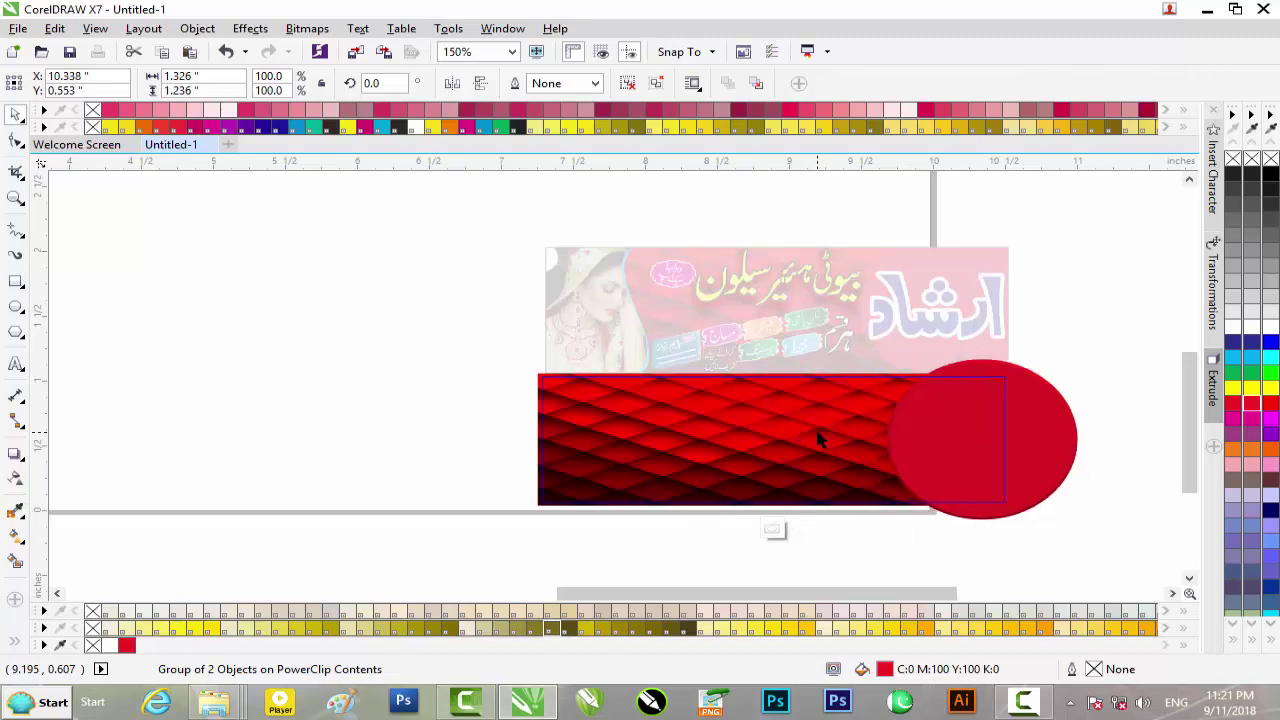
pyautogui.hotkey('ctrl', 'Left')
pyautogui.hotkey('ctrl', 'Left')
pyautogui.hotkey('ctrl', 'Left')
pyautogui.hotkey('ctrl', 'Left')
pyautogui.hotkey('ctrl', 'Left')
pyautogui.hotkey('ctrl', 'Left')
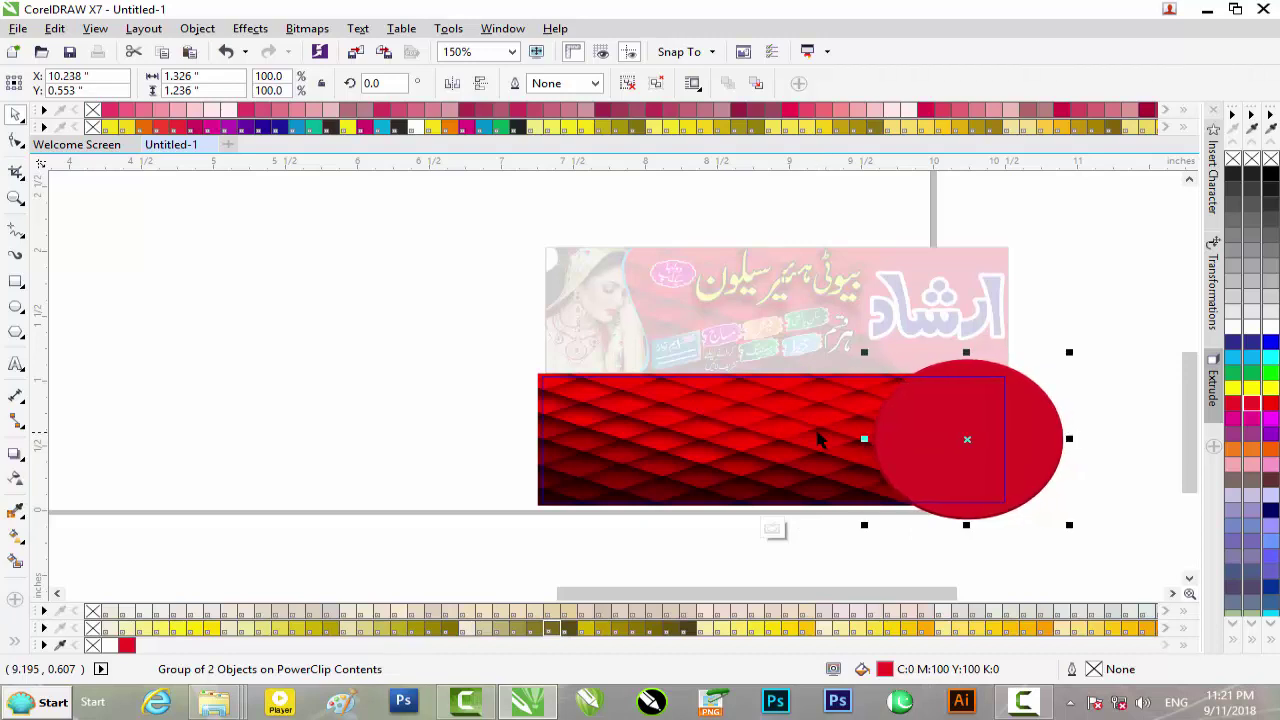
pyautogui.click(837, 524)
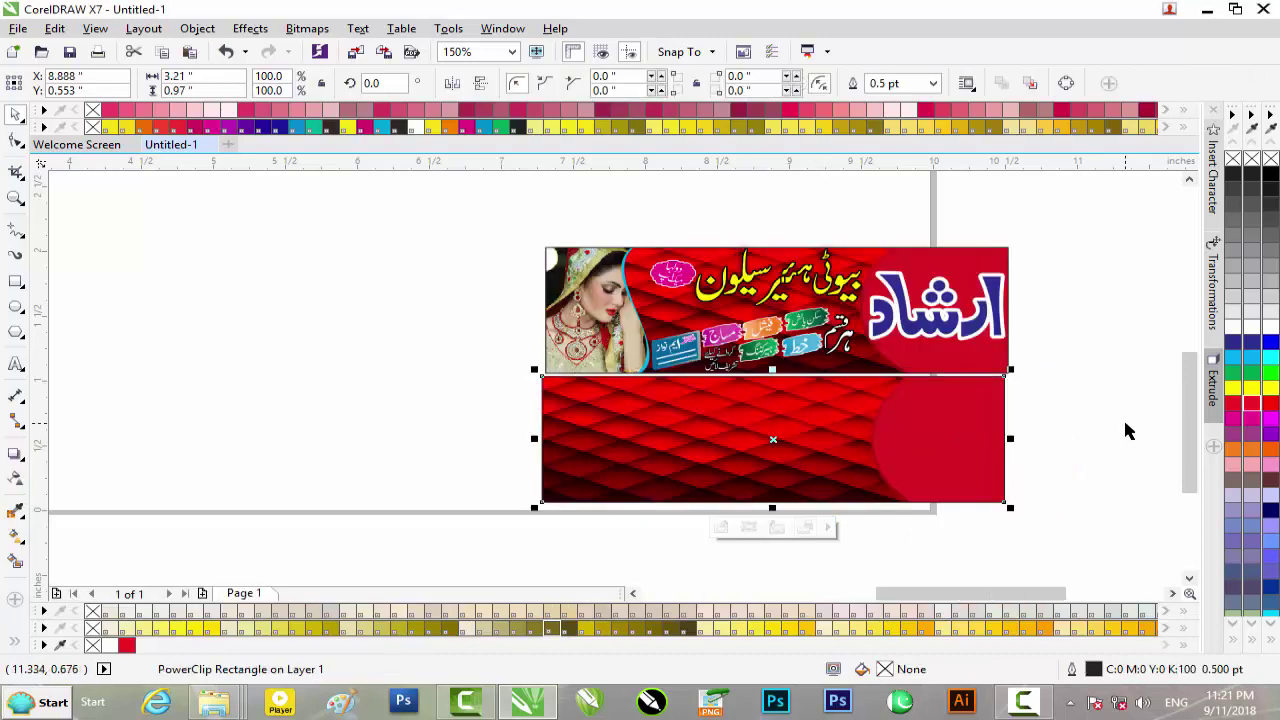
pyautogui.click(1123, 429)
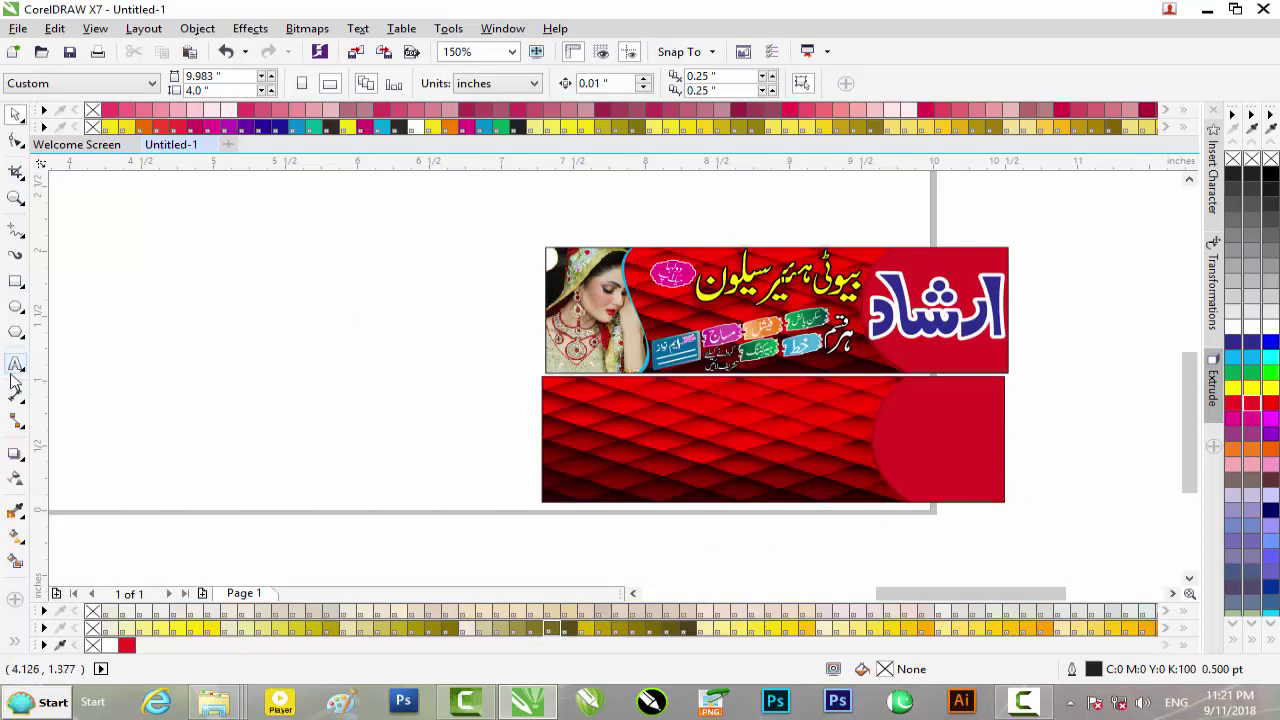
# - Draw a vertical Freehand line about 0.97 inches long across the new banner's full height at about X 7.959
pyautogui.click(17, 236)
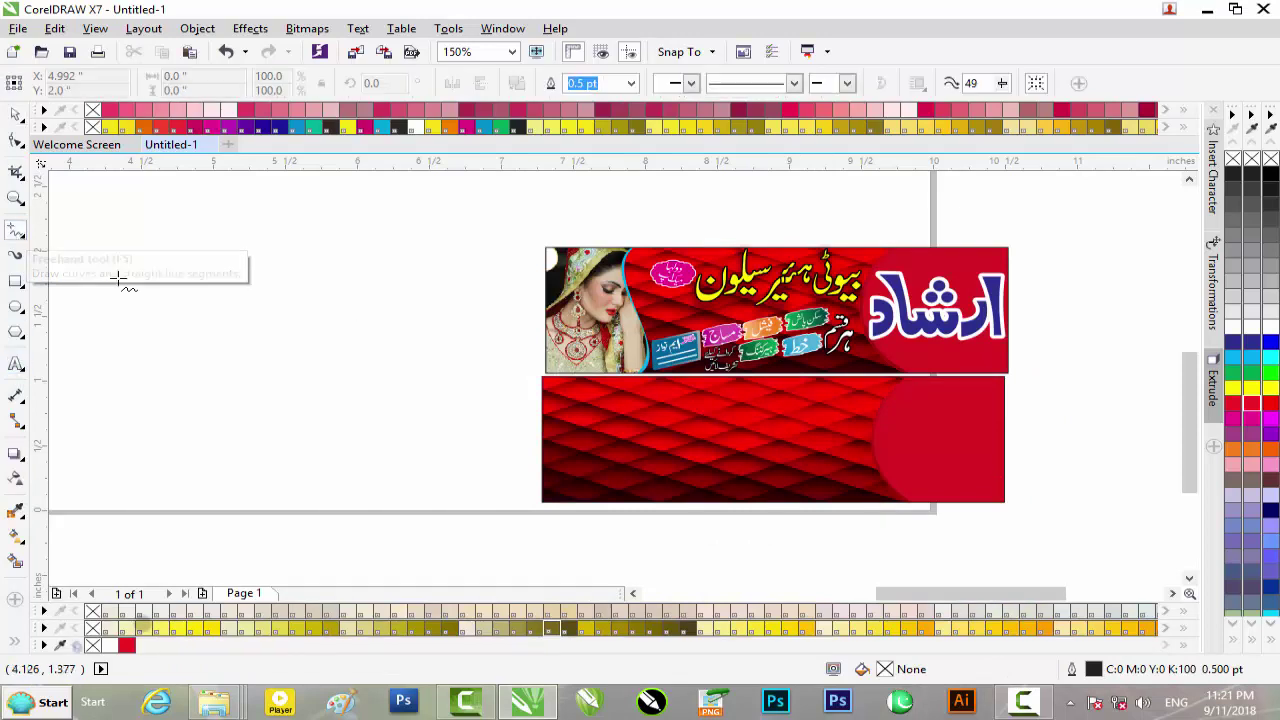
pyautogui.click(638, 376)
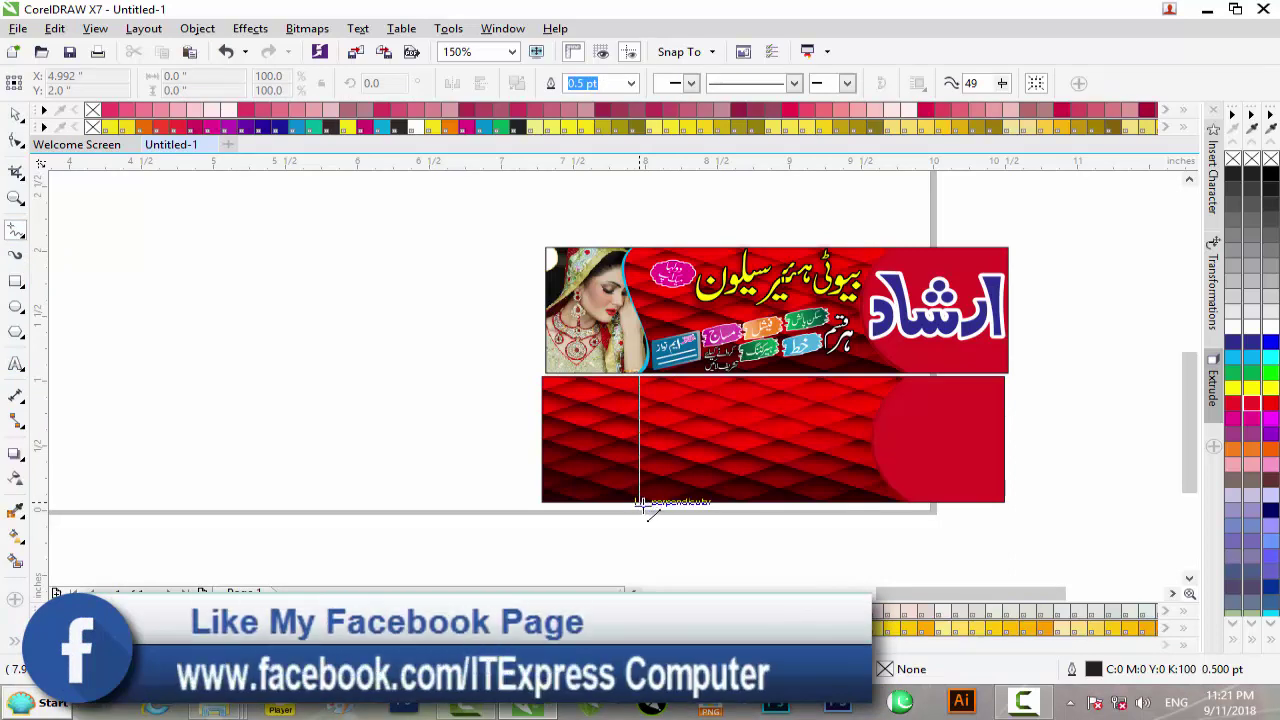
pyautogui.click(641, 503)
# - Convert the vertical line's segment to a curve with the Shape tool
pyautogui.scroll(2, 641, 503)
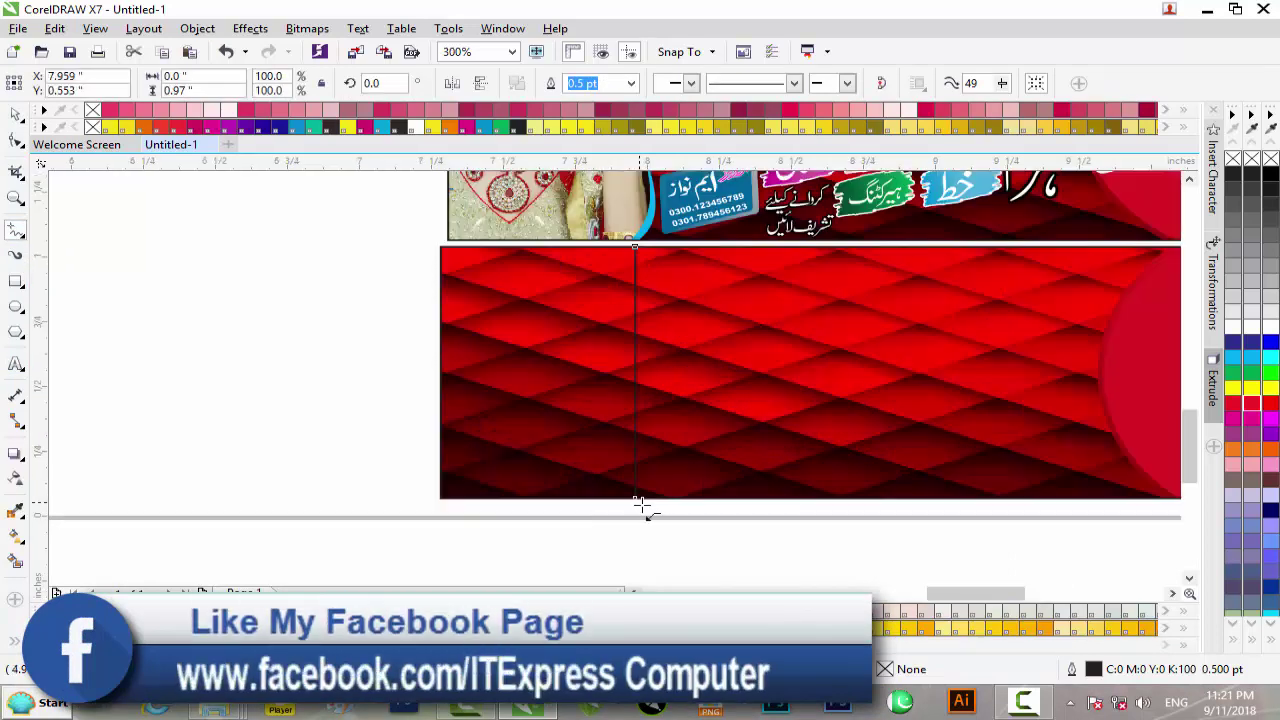
pyautogui.click(16, 170)
pyautogui.click(637, 366)
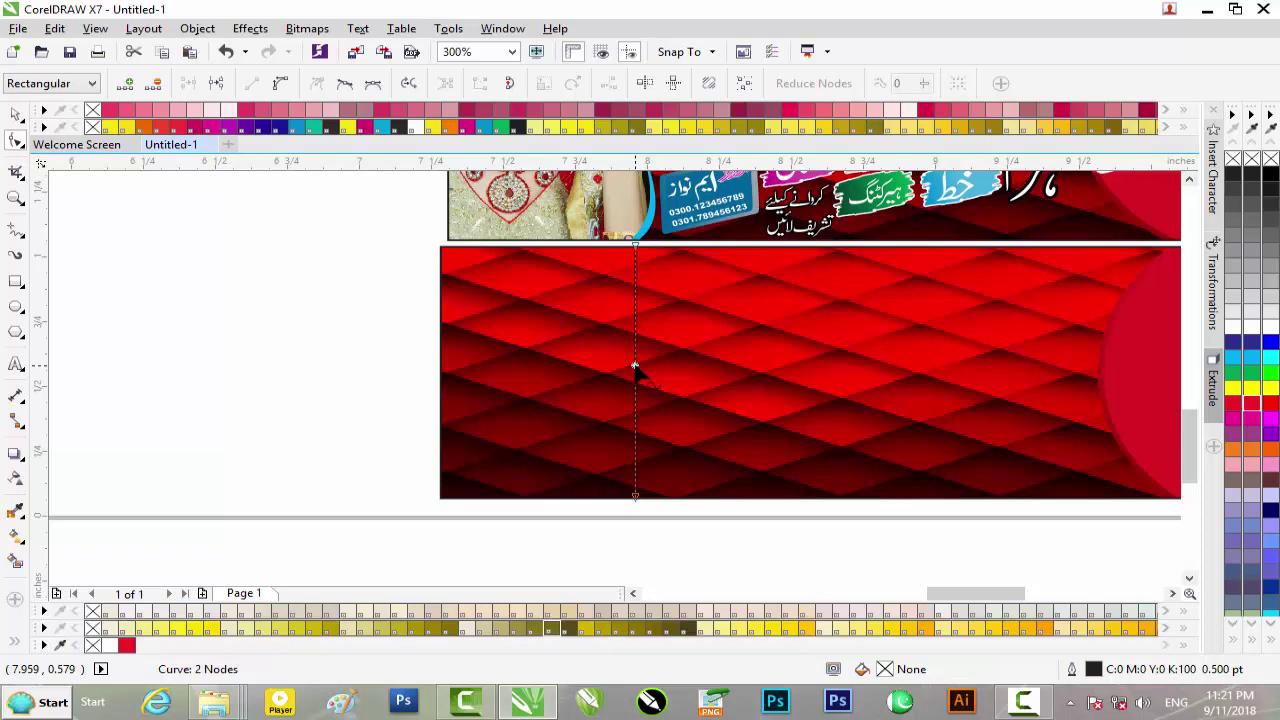
pyautogui.rightClick(637, 366)
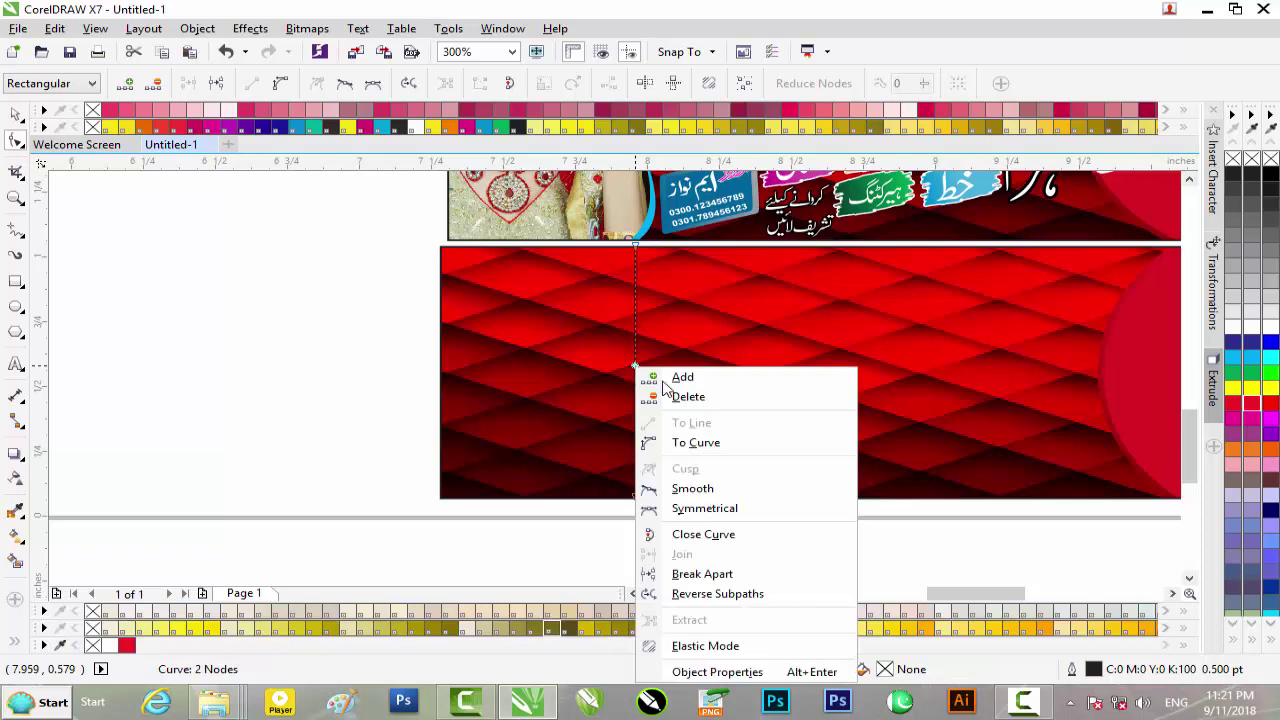
pyautogui.click(700, 443)
# - Adjust the curve's handles into an S shape, with the upper part bowing left and the lower part bowing right
pyautogui.moveTo(635, 422); pyautogui.dragTo(566, 425)
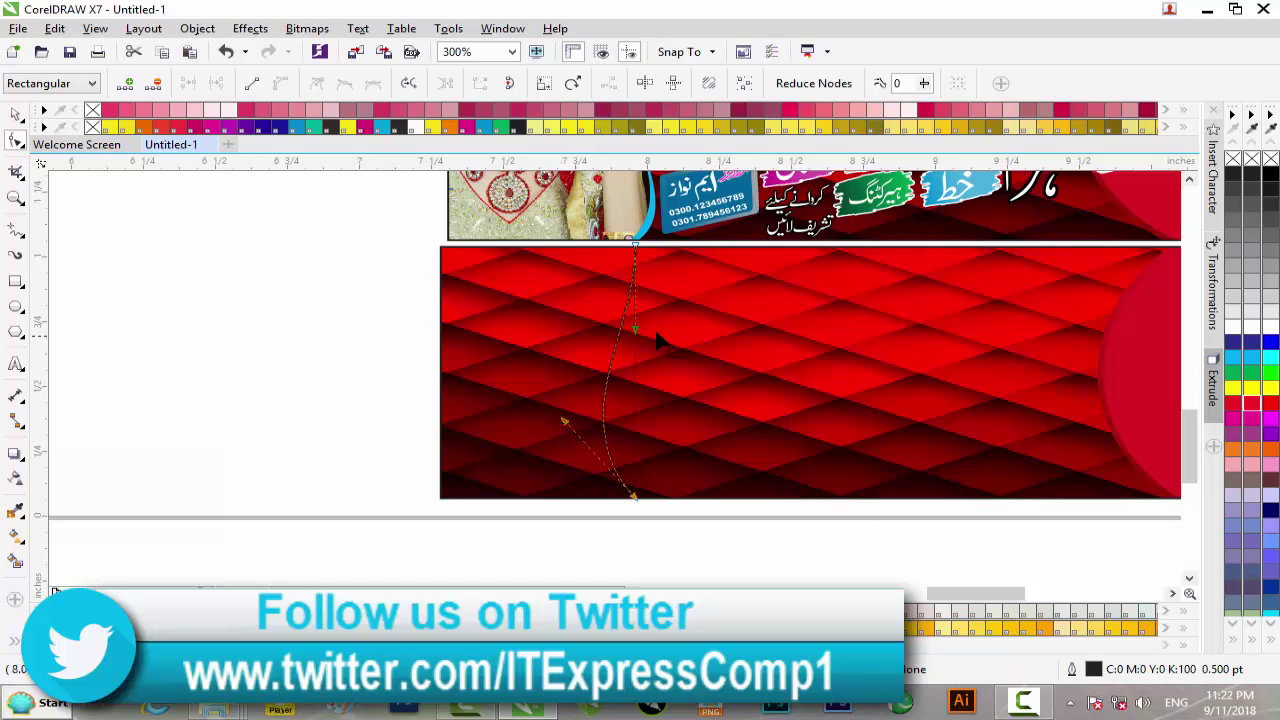
pyautogui.moveTo(564, 421); pyautogui.dragTo(683, 428)
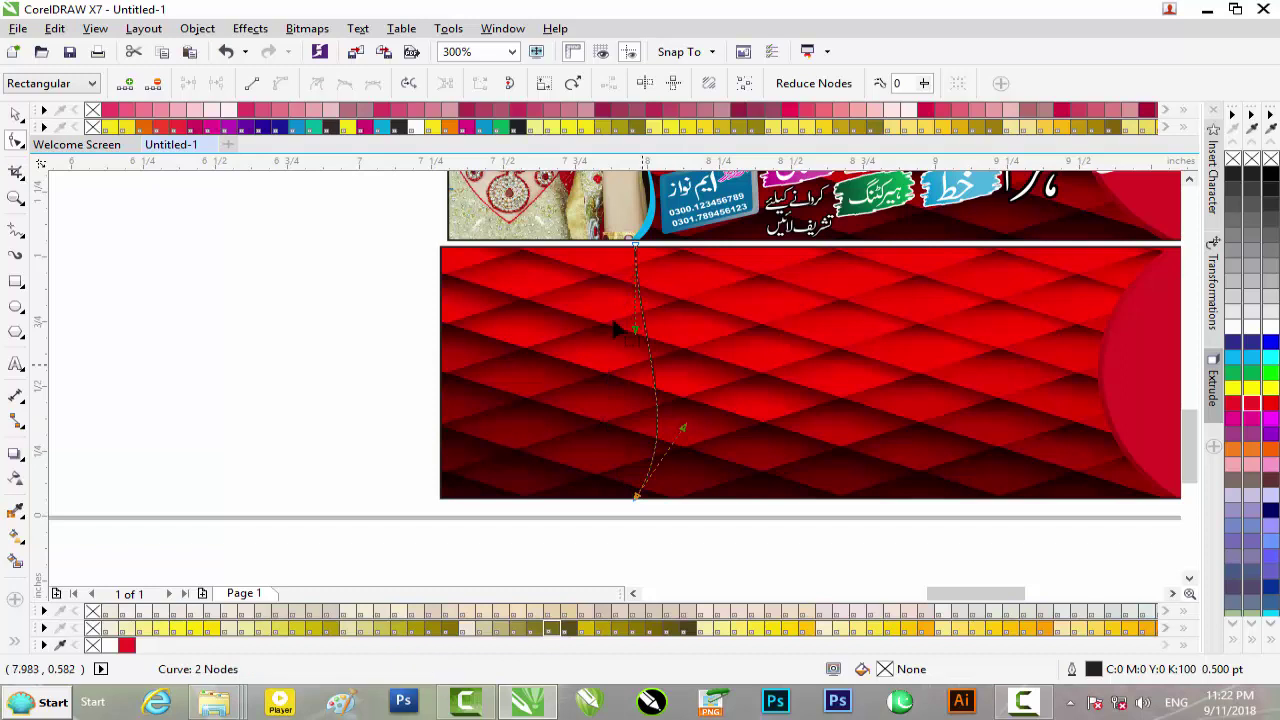
pyautogui.click(635, 257)
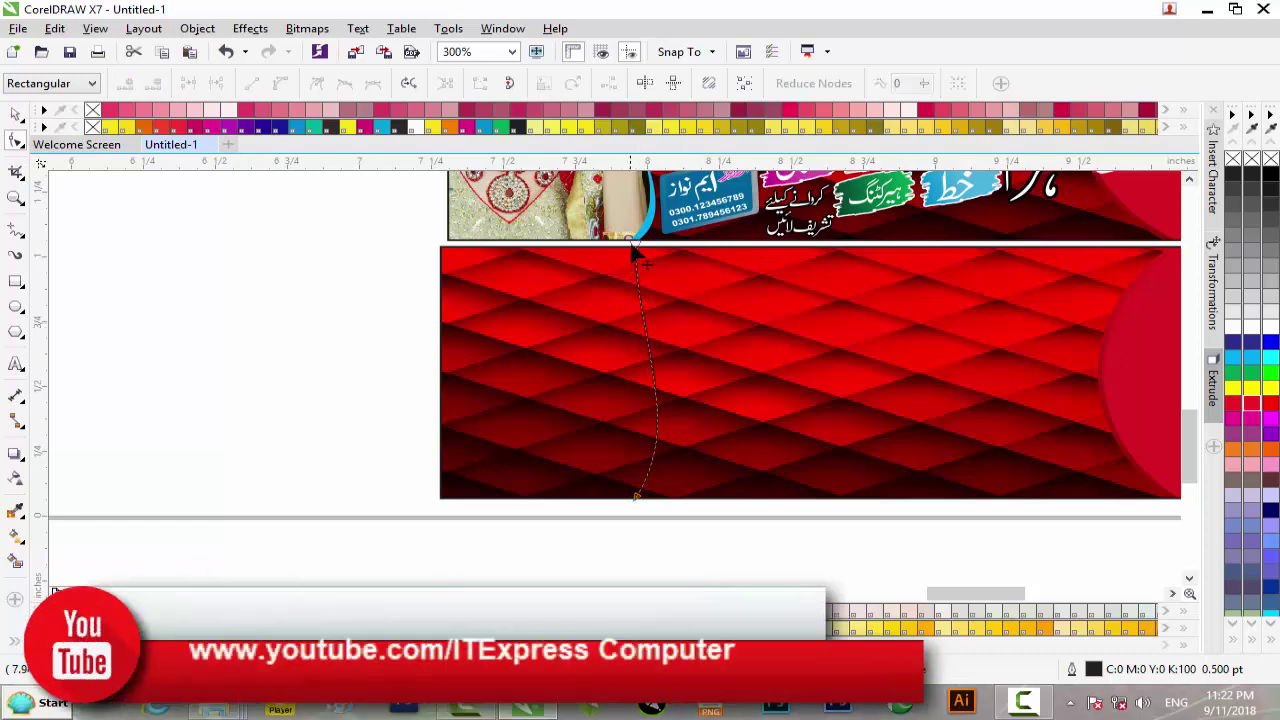
pyautogui.moveTo(634, 329); pyautogui.dragTo(550, 273)
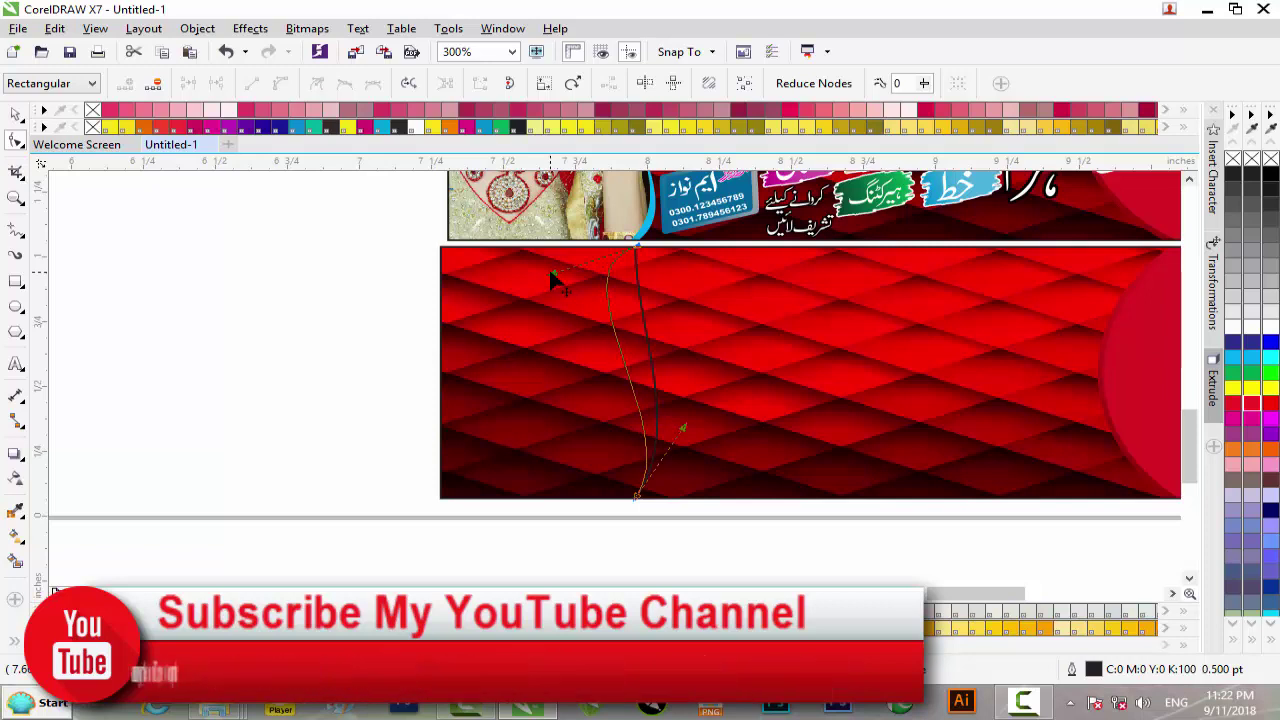
pyautogui.moveTo(688, 432); pyautogui.dragTo(700, 466)
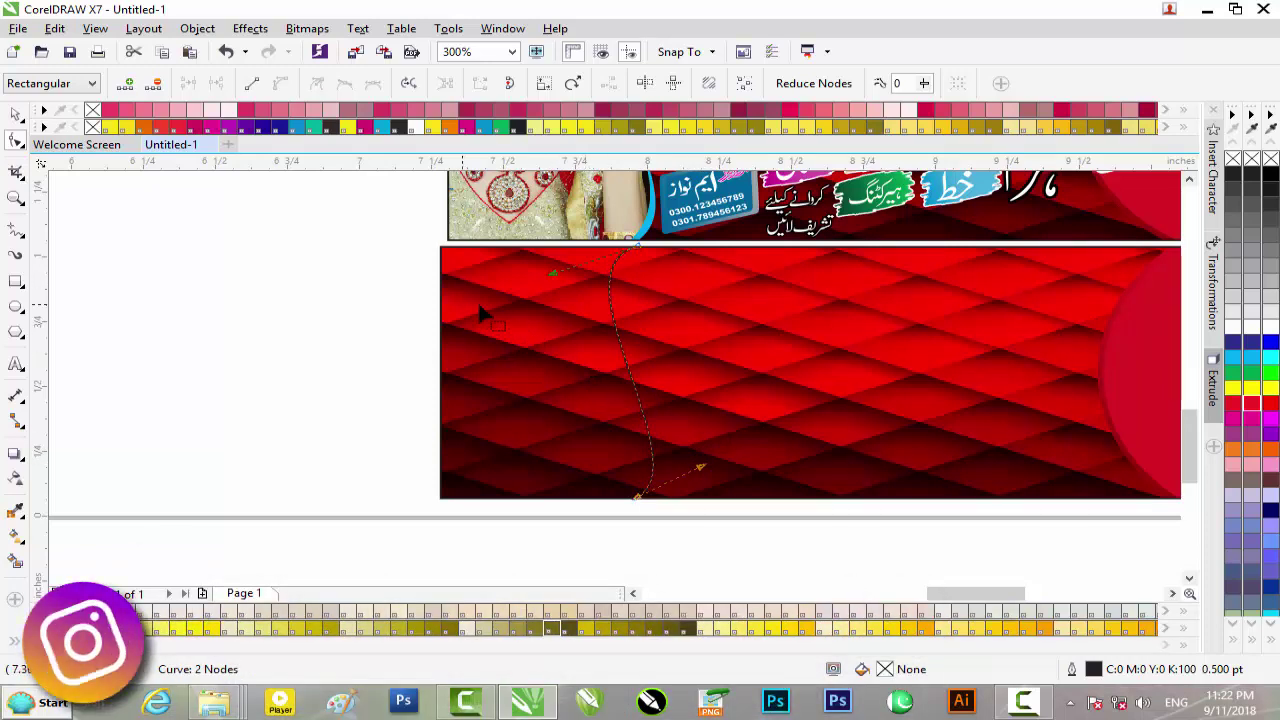
# - Smart Fill the area left of the S curve, remove its outline and color it cyan (C100 M0 Y0 K0)
pyautogui.click(16, 563)
pyautogui.click(535, 373)
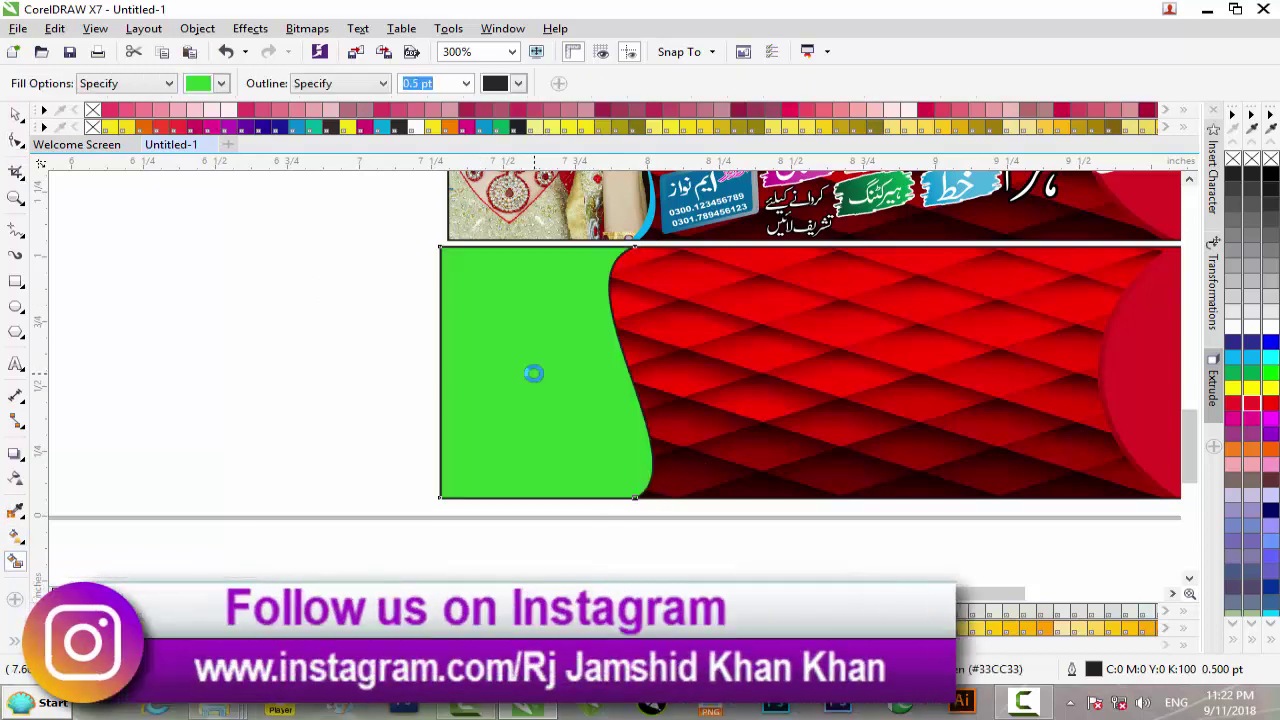
pyautogui.rightClick(1238, 162)
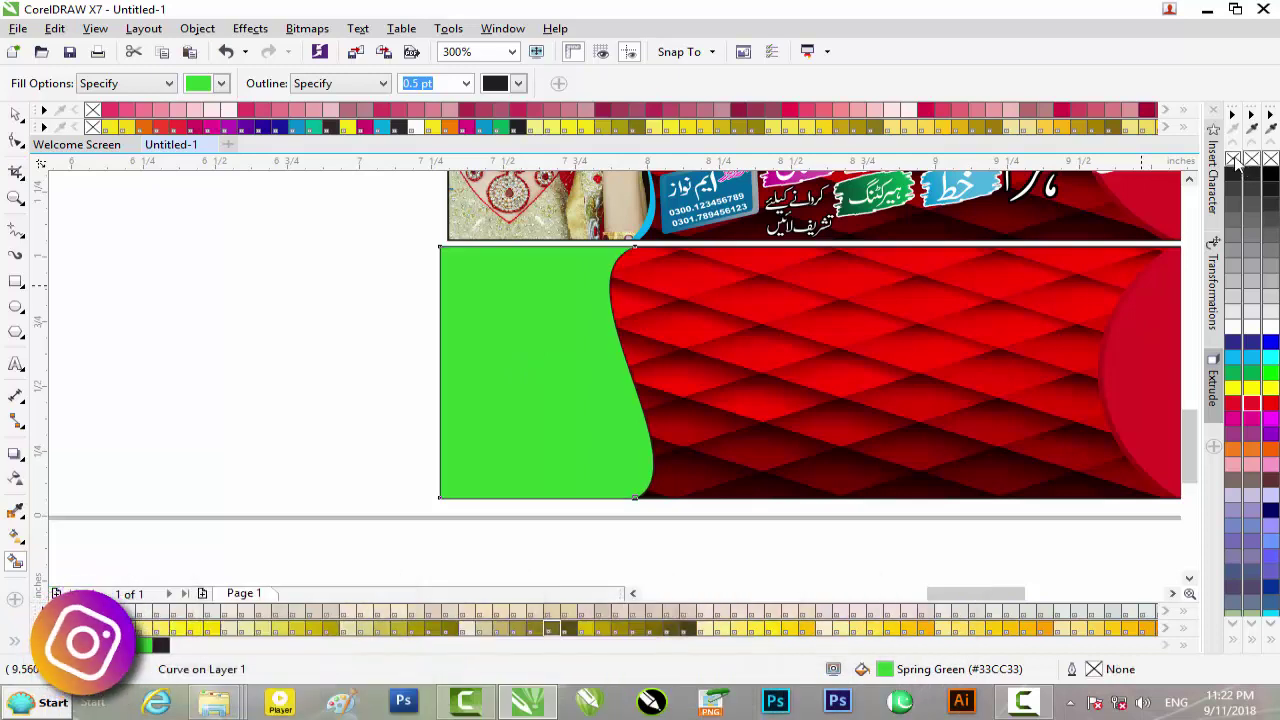
pyautogui.click(1257, 357)
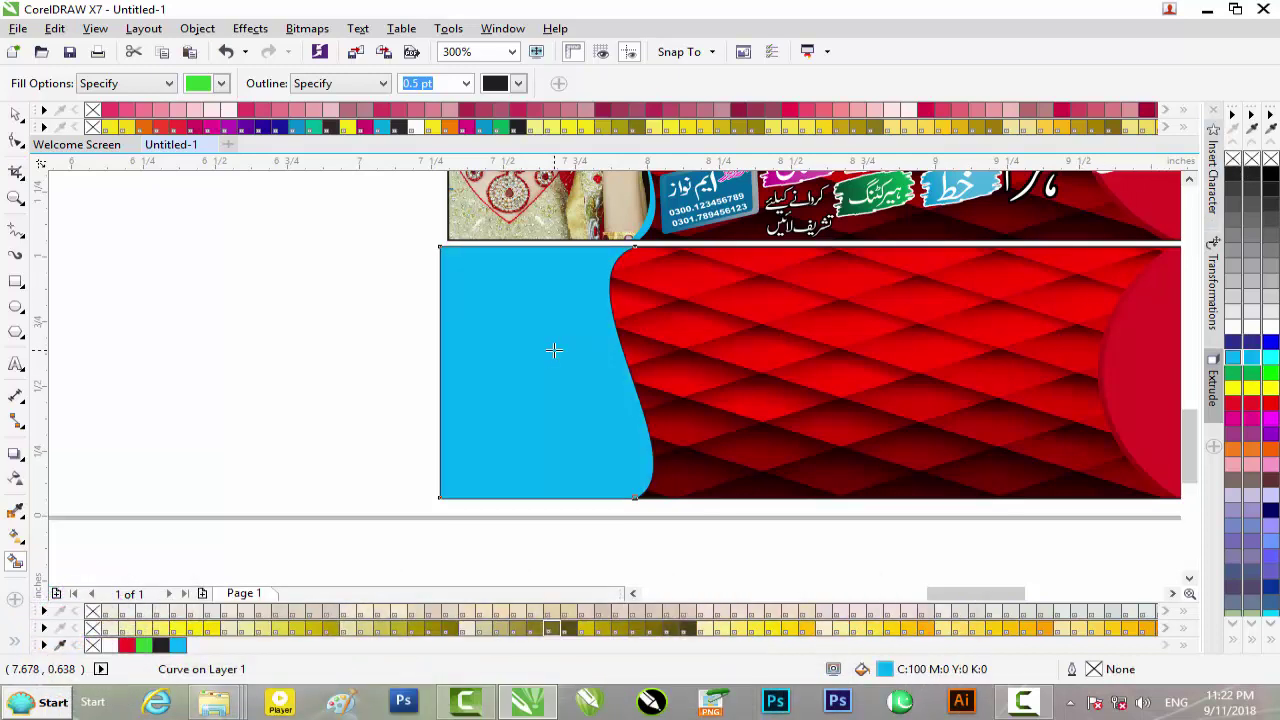
# - Duplicate the cyan shape, nudge the copy left about 0.13 inches and fill it with green (C100 M0 Y100 K0)
pyautogui.press('Left')
pyautogui.press('Left')
pyautogui.press('Left')
pyautogui.press('Left')
pyautogui.press('Left')
pyautogui.press('Left')
pyautogui.press('Left')
pyautogui.press('Left')
pyautogui.press('Left')
pyautogui.press('Left')
pyautogui.press('Left')
pyautogui.press('Left')
pyautogui.press('Left')
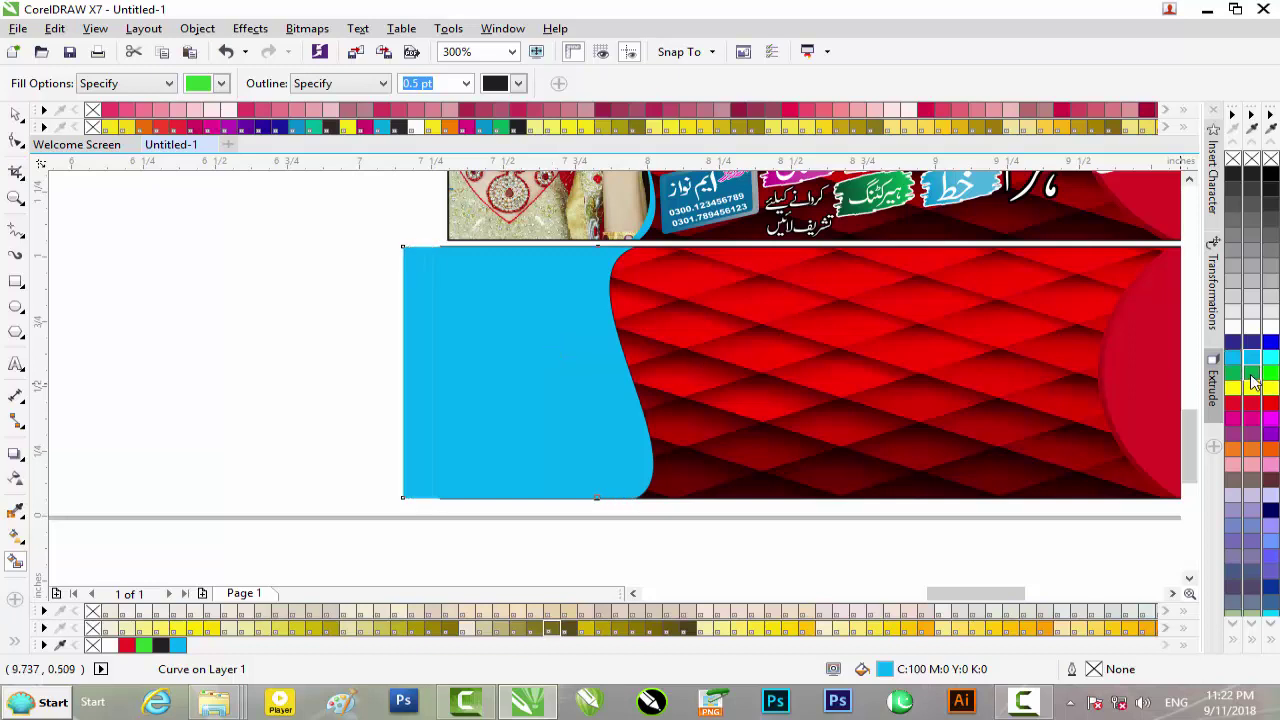
pyautogui.click(1250, 373)
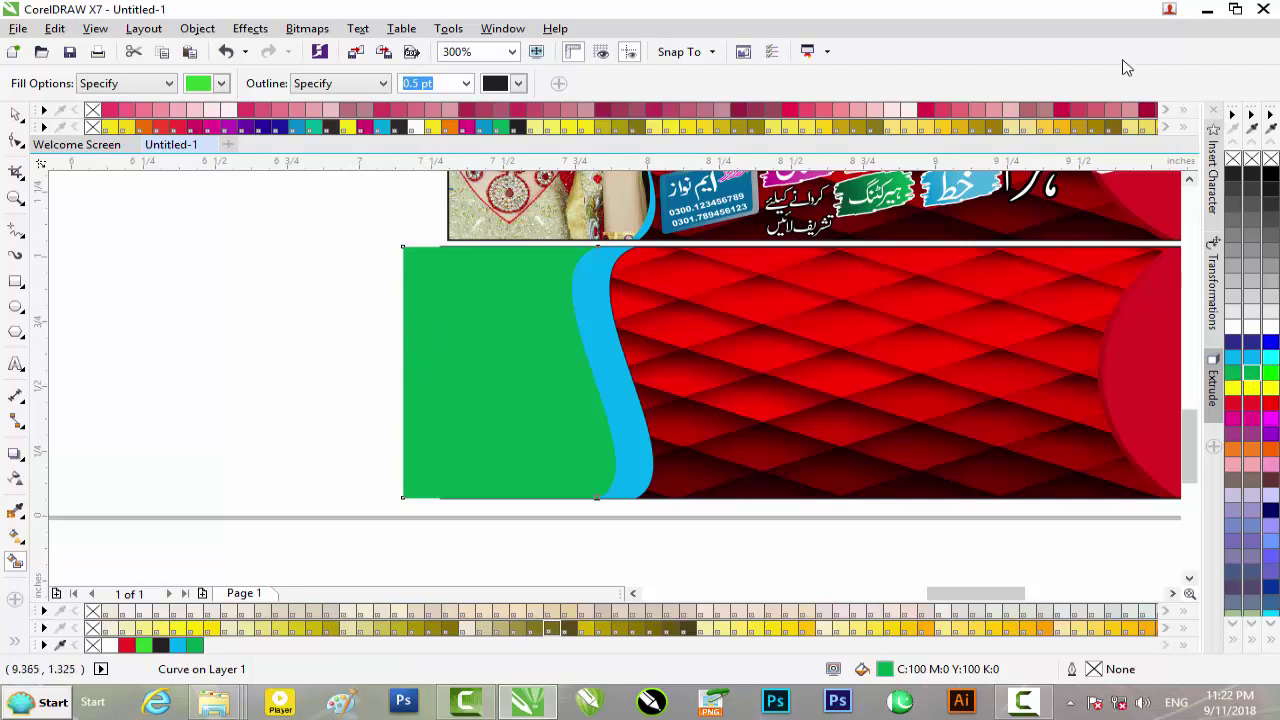
# - Switch to Windows Explorer and open the folder I:\Wallpaper\3\wedding gorls images
pyautogui.click(1207, 9)
pyautogui.rightClick(30, 706)
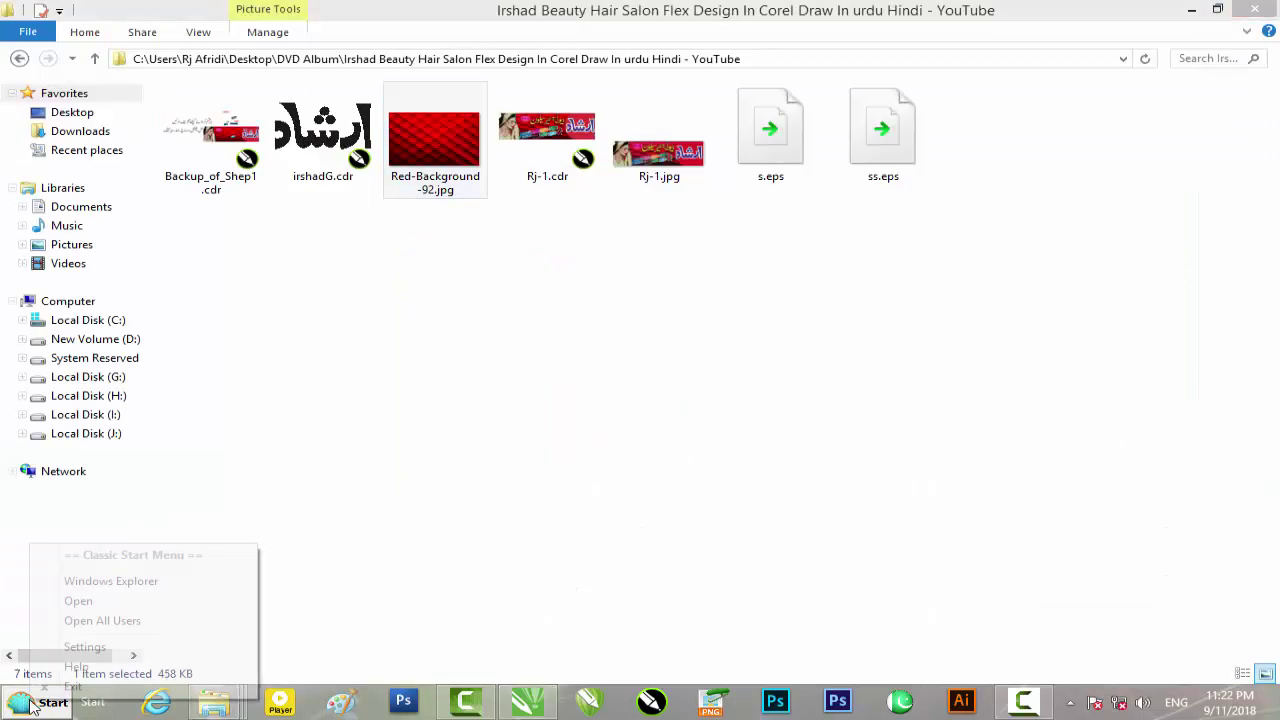
pyautogui.click(129, 583)
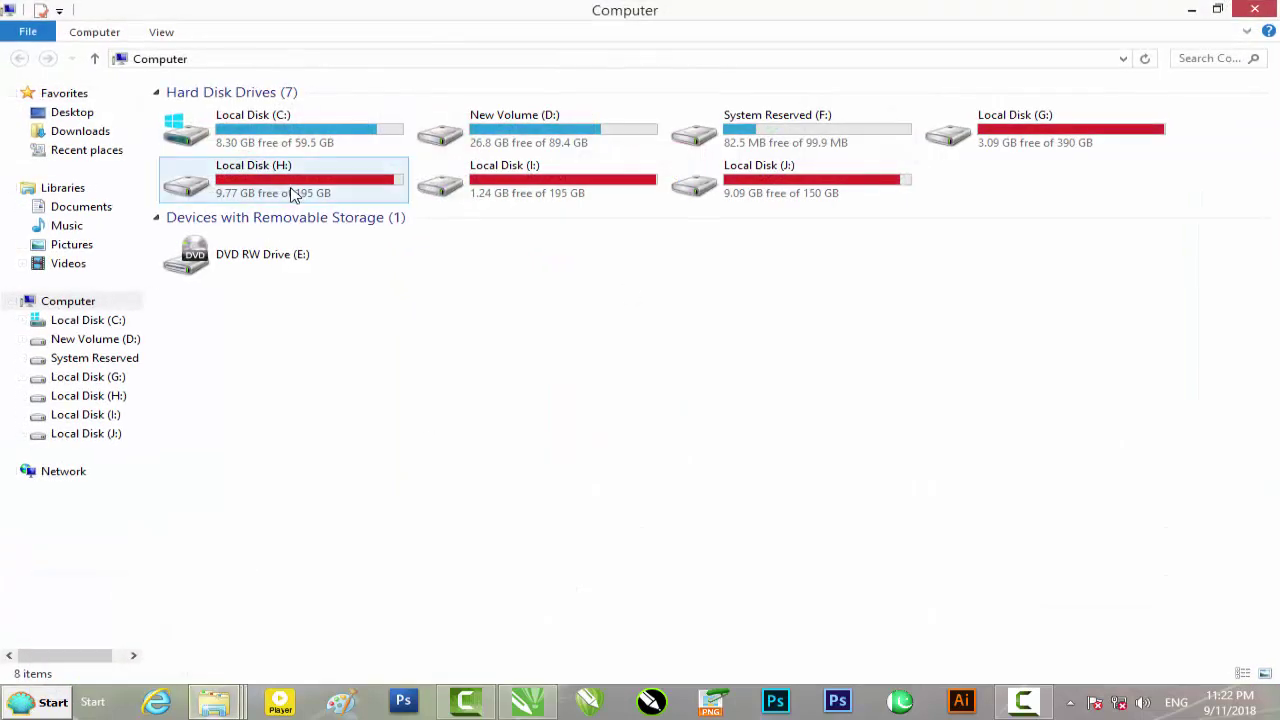
pyautogui.doubleClick(540, 190)
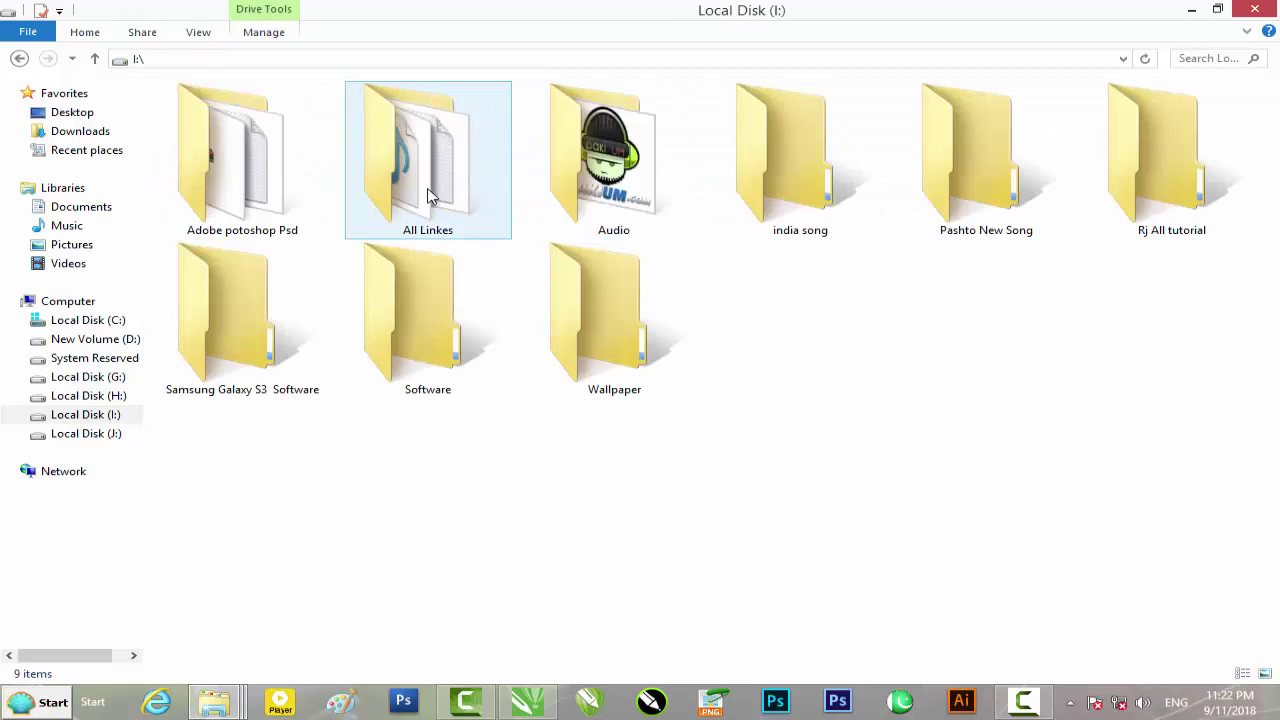
pyautogui.doubleClick(593, 318)
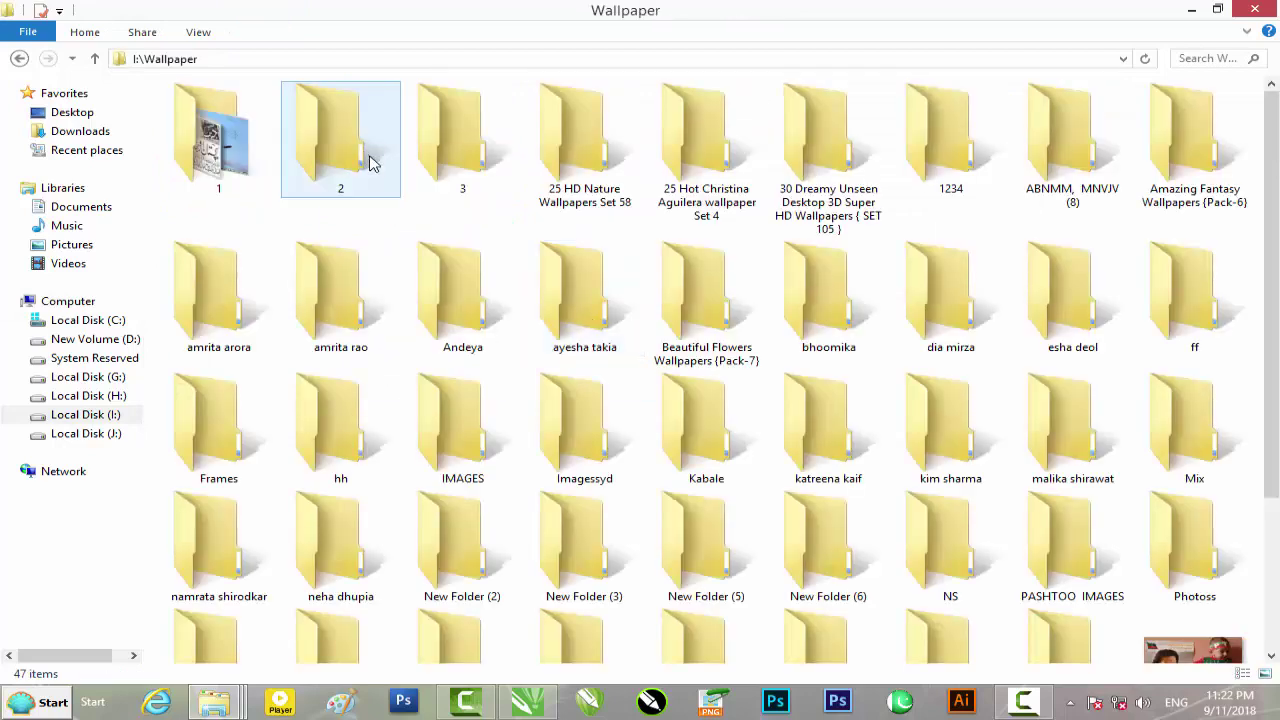
pyautogui.click(372, 167)
pyautogui.doubleClick(465, 160)
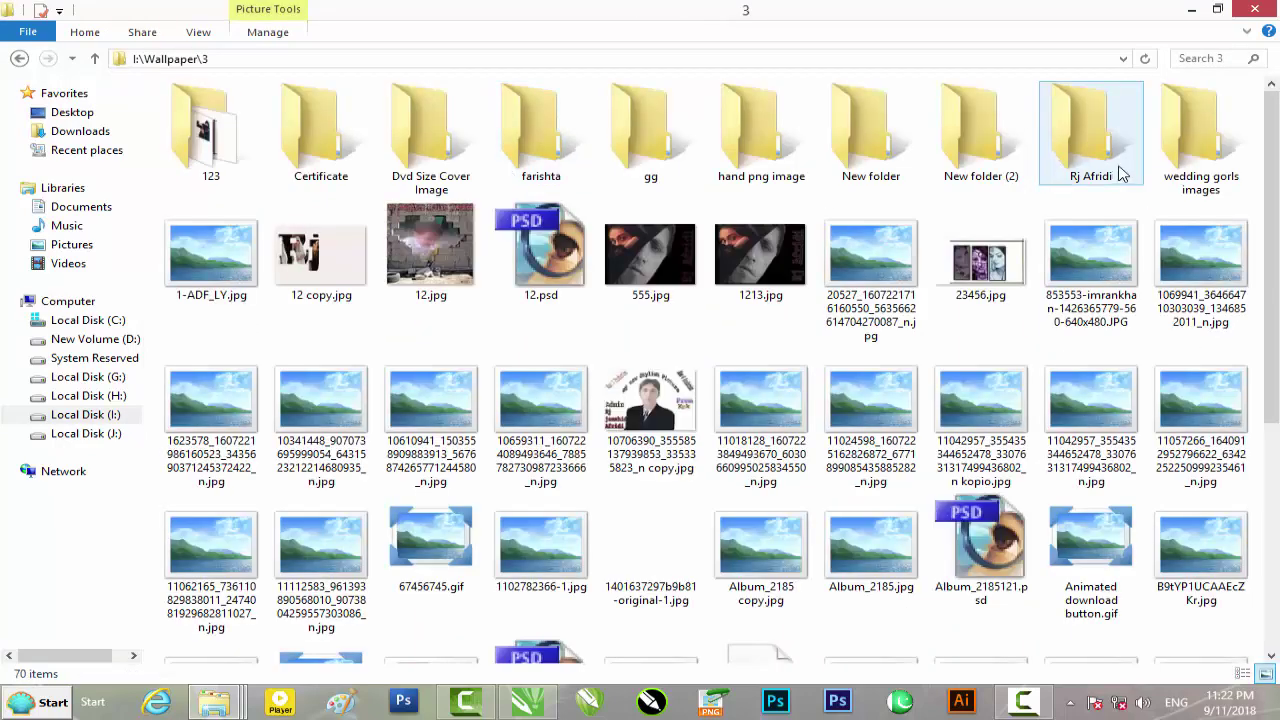
pyautogui.doubleClick(1173, 172)
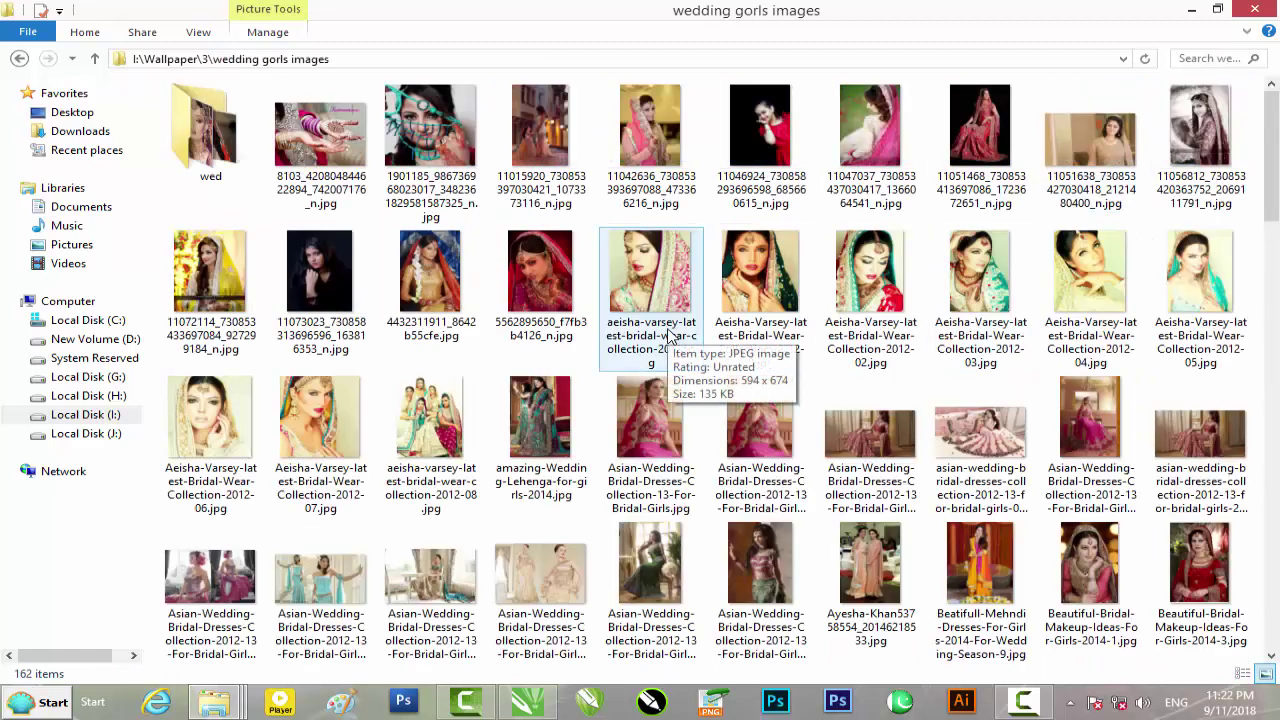
# - Preview the bridal photos Beautiful-Bridal-Makeup-Ideas-For-Girls-2014-1.jpg and Beautiful-Bridal-Makeup-Ideas-For-Girls-2014-3.jpg, closing each preview
pyautogui.doubleClick(1090, 575)
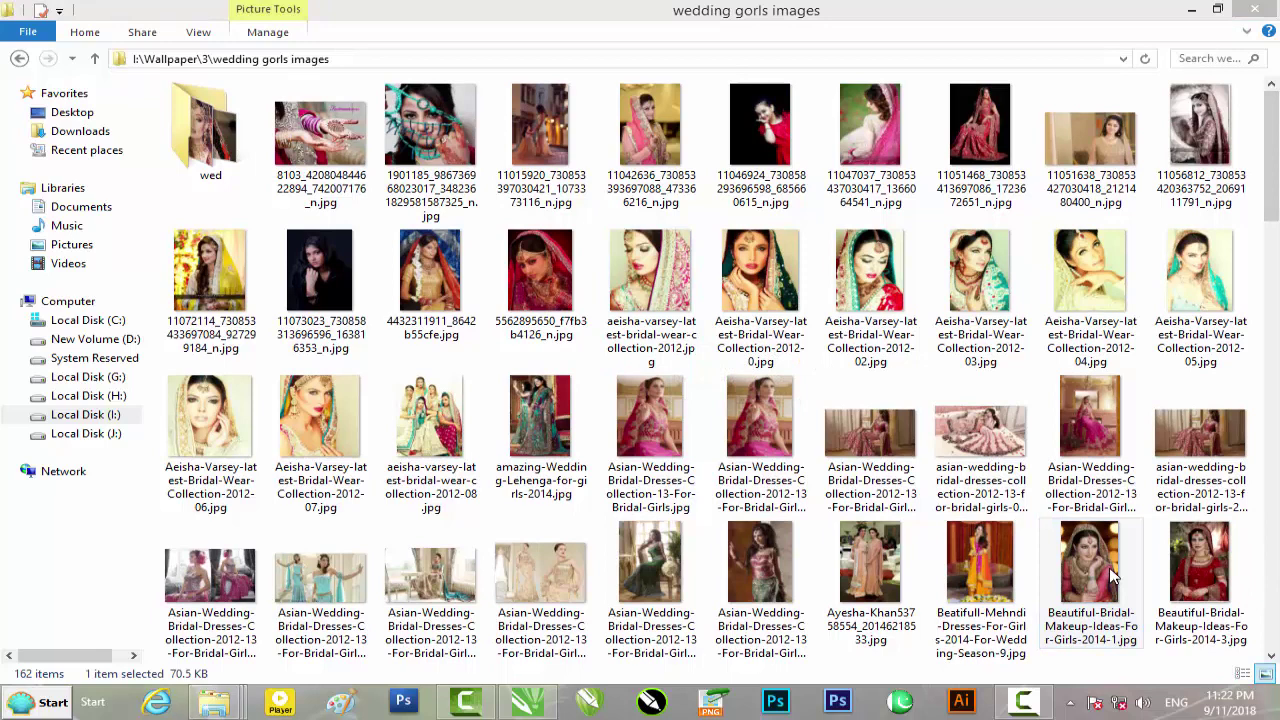
pyautogui.click(1258, 12)
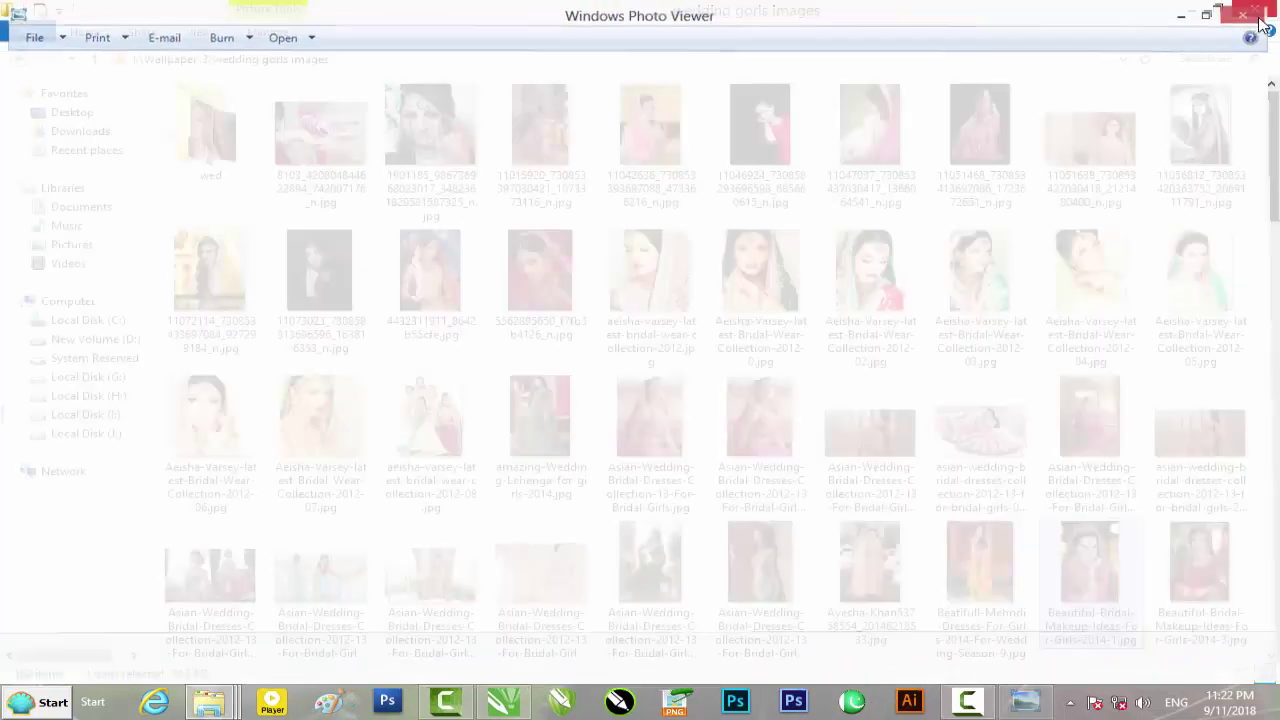
pyautogui.doubleClick(1210, 558)
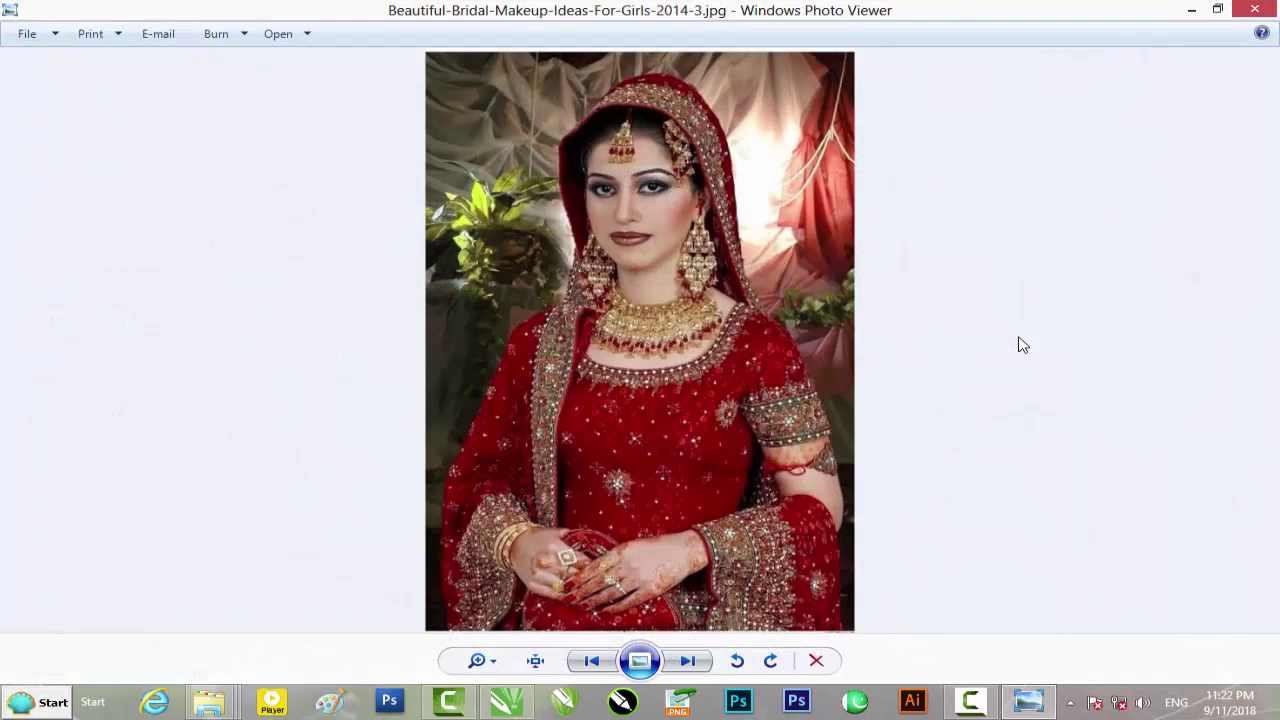
pyautogui.click(1258, 10)
# - Bring Beautiful-Bridal-Makeup-Ideas-For-Girls-2014-1.jpg into the CorelDRAW page, scaled to about 1.368 by 2.138 inches, just left of the green shape
pyautogui.click(1088, 563)
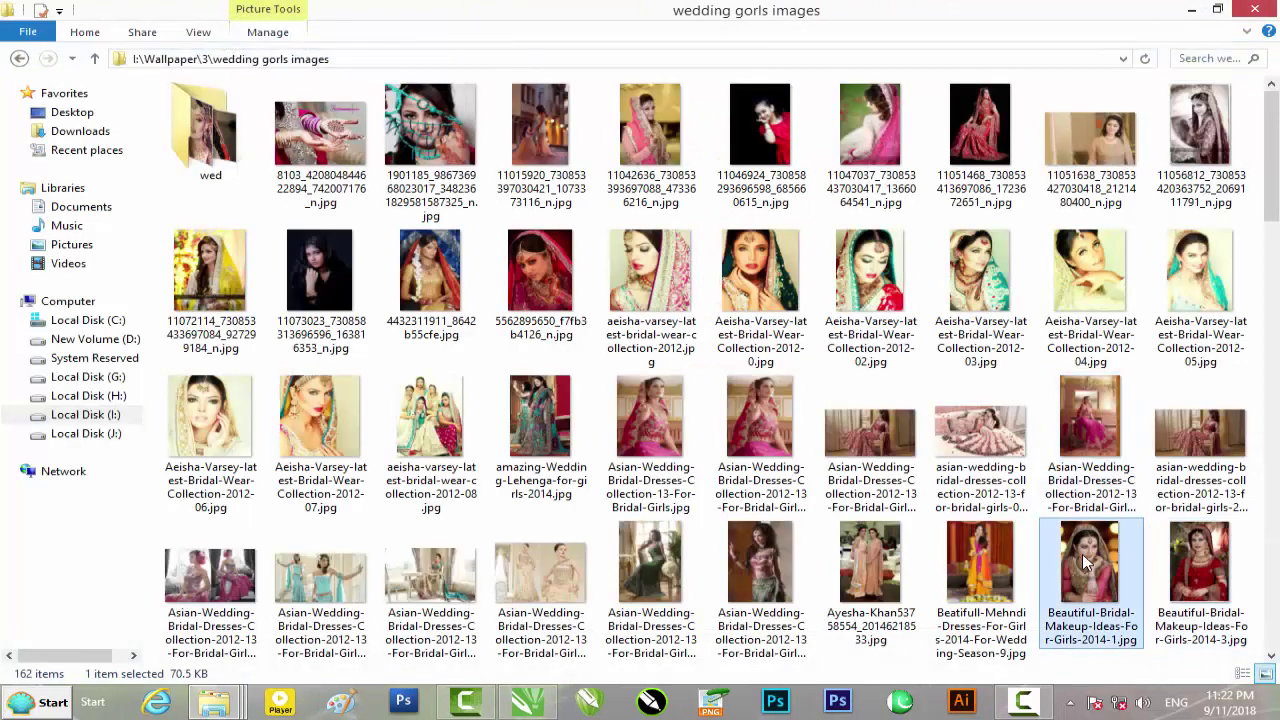
pyautogui.moveTo(1080, 572); pyautogui.dragTo(538, 699)
pyautogui.moveTo(647, 695); pyautogui.dragTo(321, 449)
pyautogui.scroll(-3, 321, 449)
pyautogui.moveTo(506, 191); pyautogui.dragTo(375, 373)
pyautogui.moveTo(328, 434); pyautogui.dragTo(292, 398)
pyautogui.scroll(2, 292, 398)
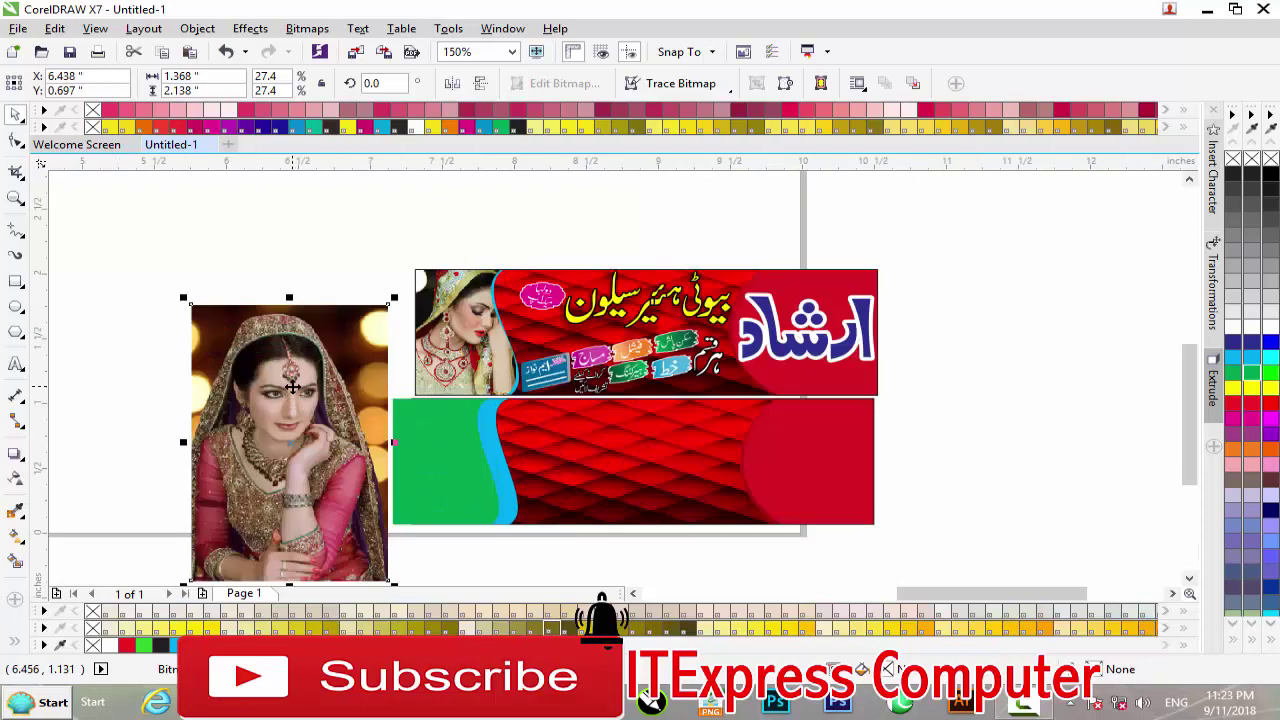
# - PowerClip the bridal photo inside the green curved shape at the banner's side
pyautogui.rightClick(292, 398)
pyautogui.click(372, 210)
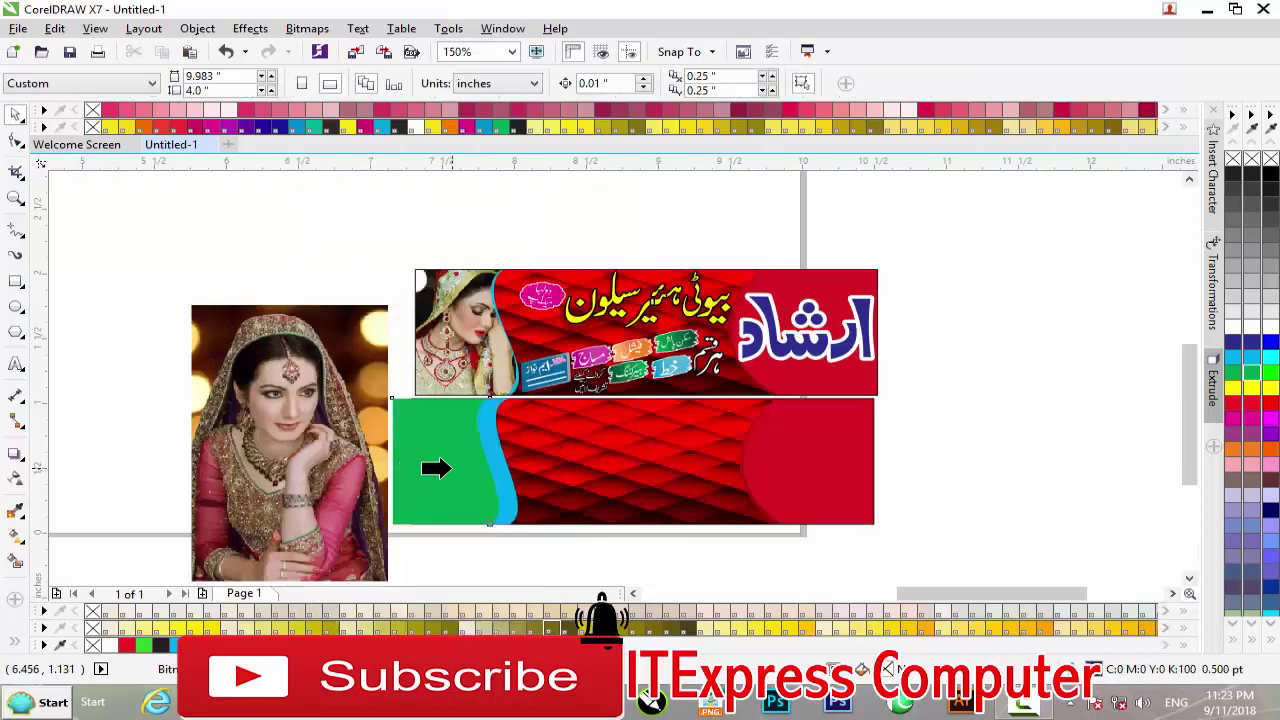
pyautogui.click(431, 466)
pyautogui.scroll(2, 441, 468)
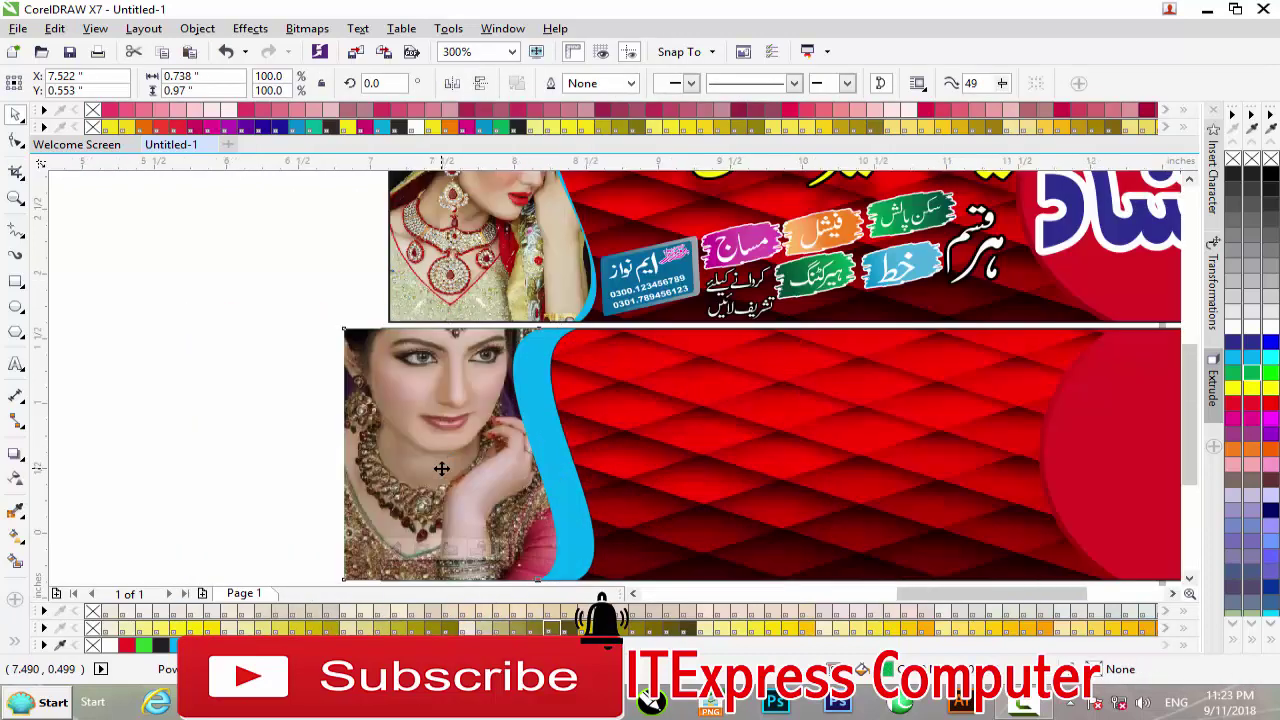
# - Edit the PowerClip contents, shrinking the bridal photo to about 0.78 by 1.016 inches around the frame, and finish editing
pyautogui.scroll(-2, 441, 468)
pyautogui.keyDown('ctrl'); pyautogui.click(426, 494); pyautogui.keyUp('ctrl')
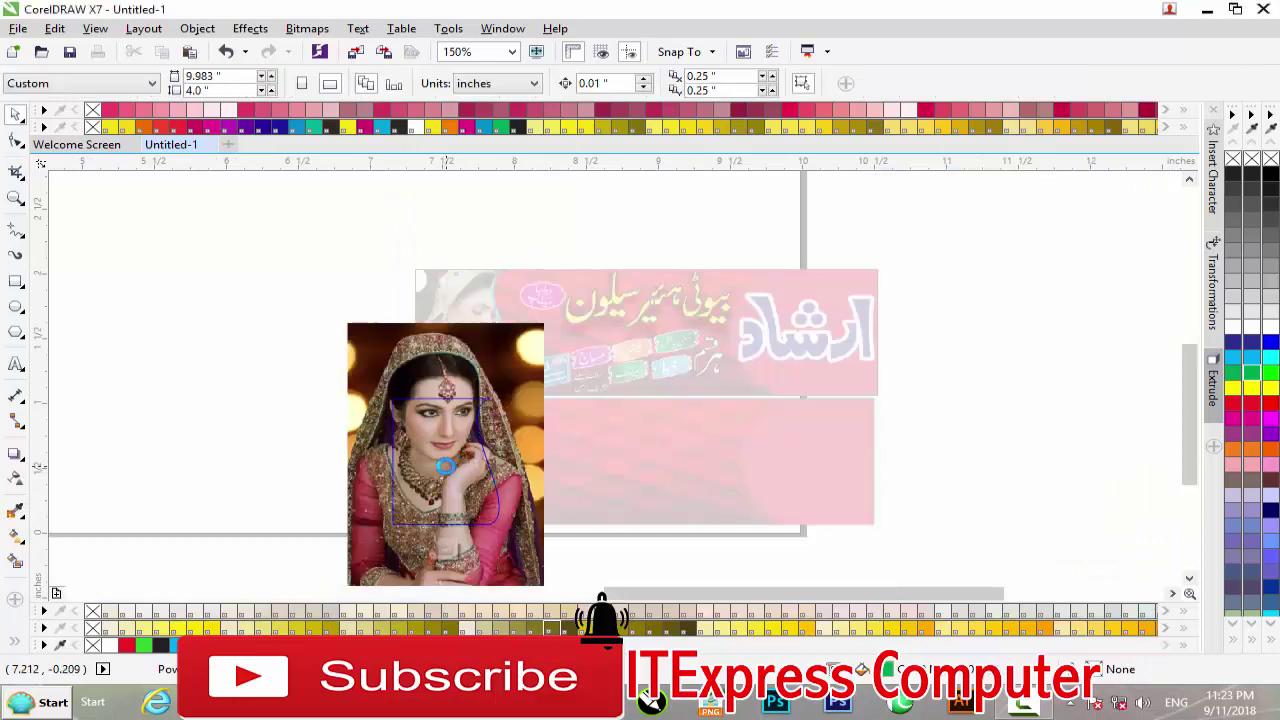
pyautogui.moveTo(553, 319); pyautogui.dragTo(438, 426)
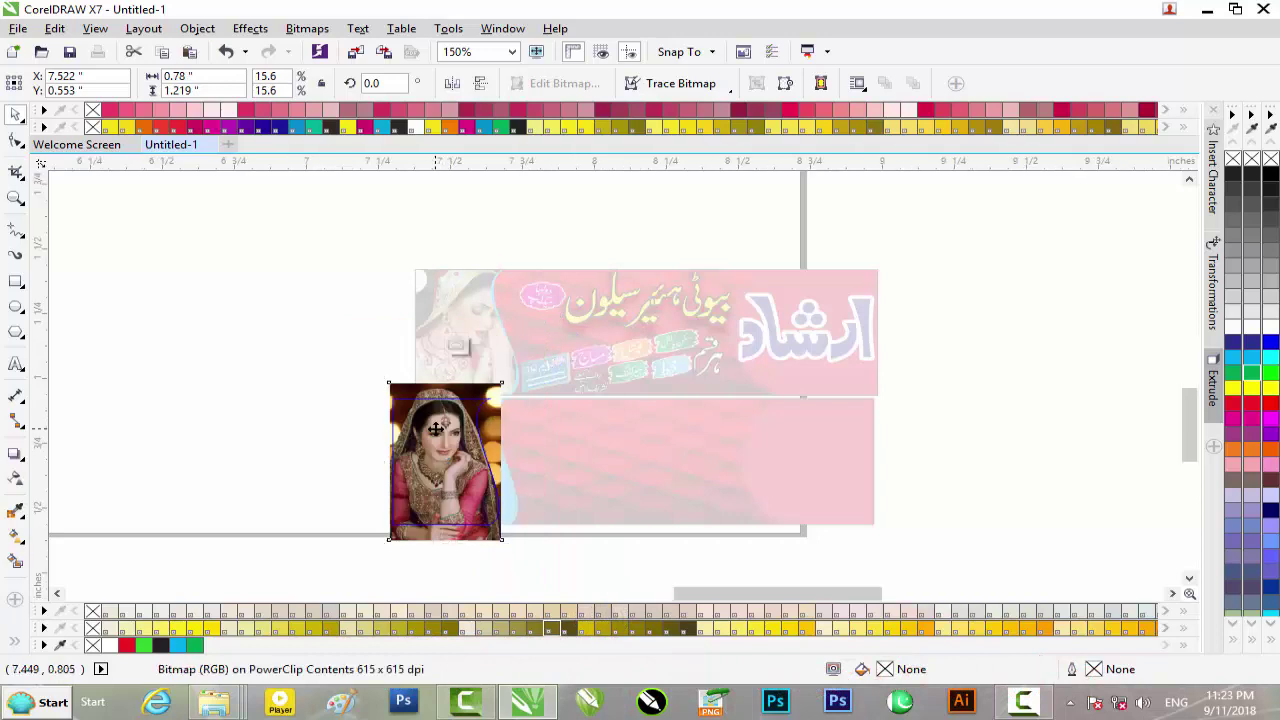
pyautogui.scroll(2, 438, 426)
pyautogui.moveTo(455, 327); pyautogui.dragTo(455, 352)
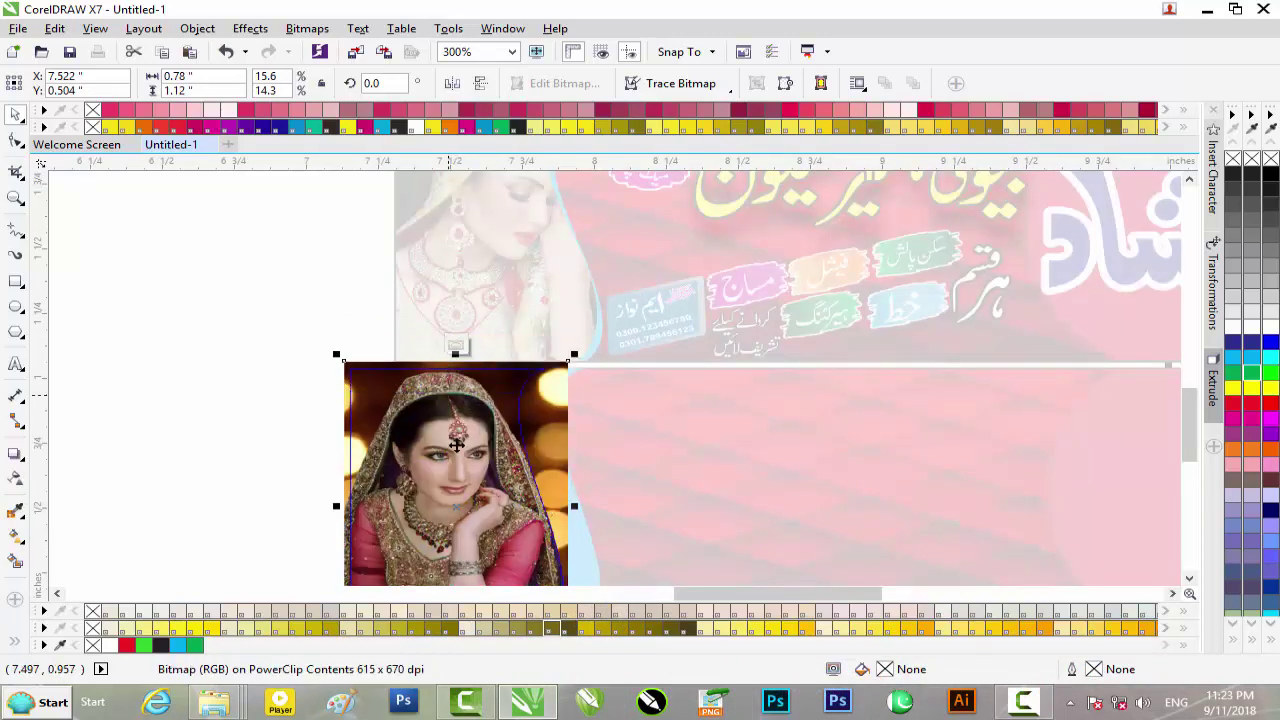
pyautogui.moveTo(1187, 418); pyautogui.dragTo(1187, 465)
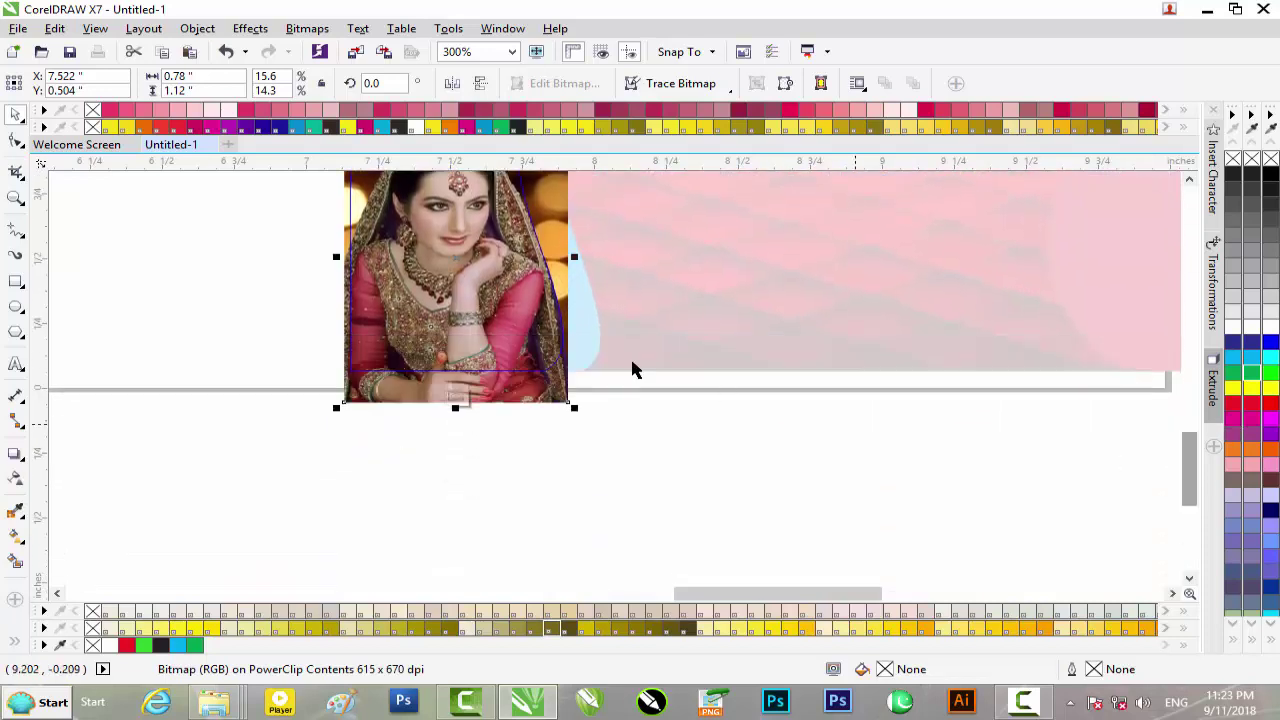
pyautogui.moveTo(457, 403); pyautogui.dragTo(458, 381)
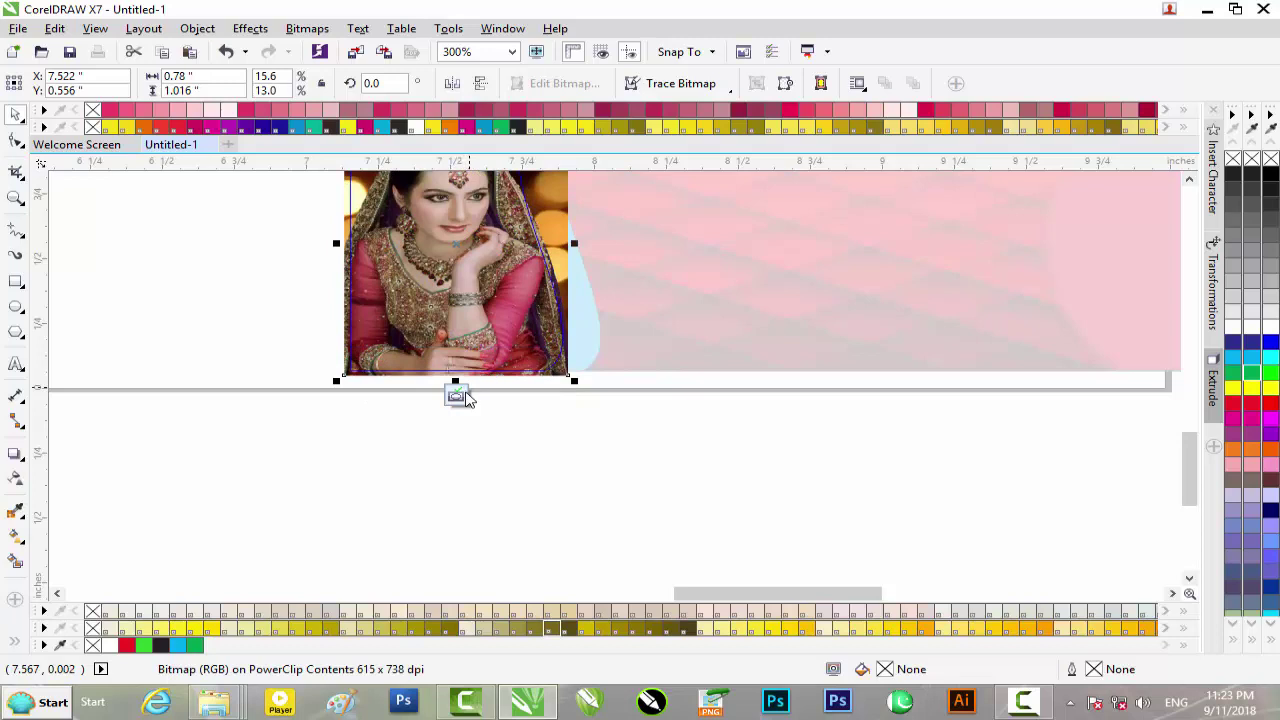
pyautogui.click(455, 398)
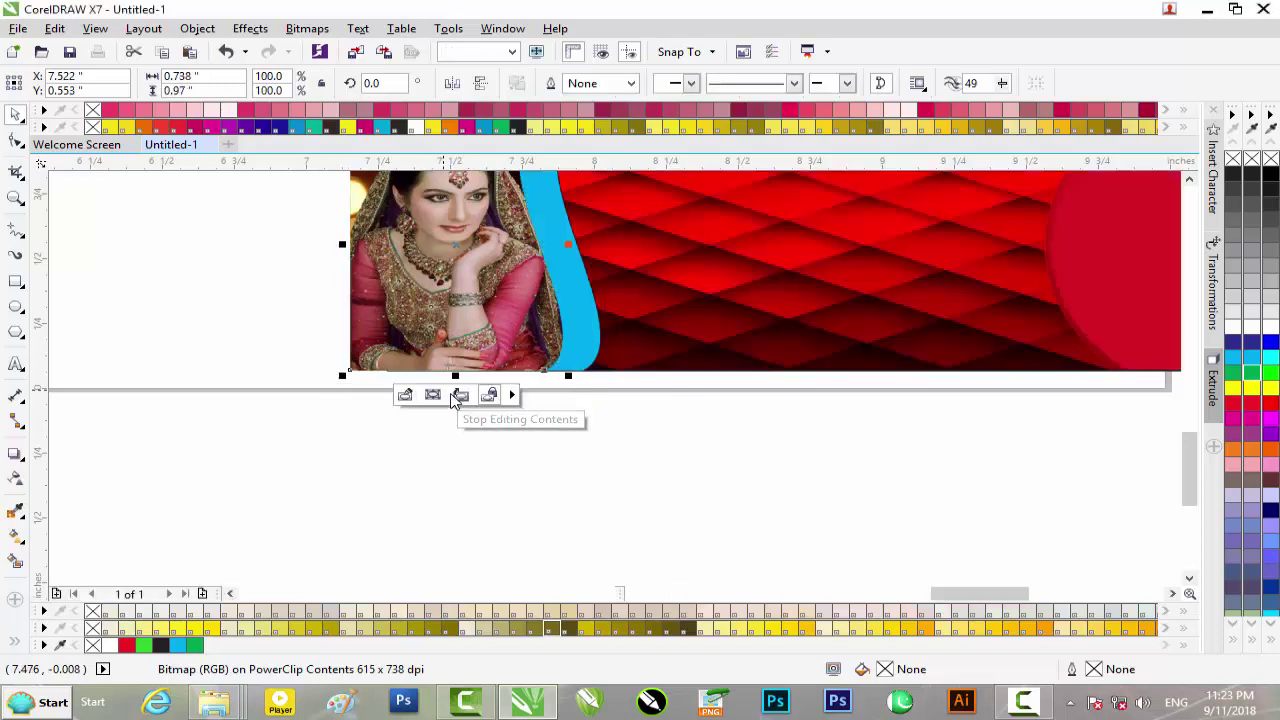
# - Nudge the bridal photo shape right by about 0.1 inches so only a narrow cyan strip shows beside it
pyautogui.scroll(-1, 462, 397)
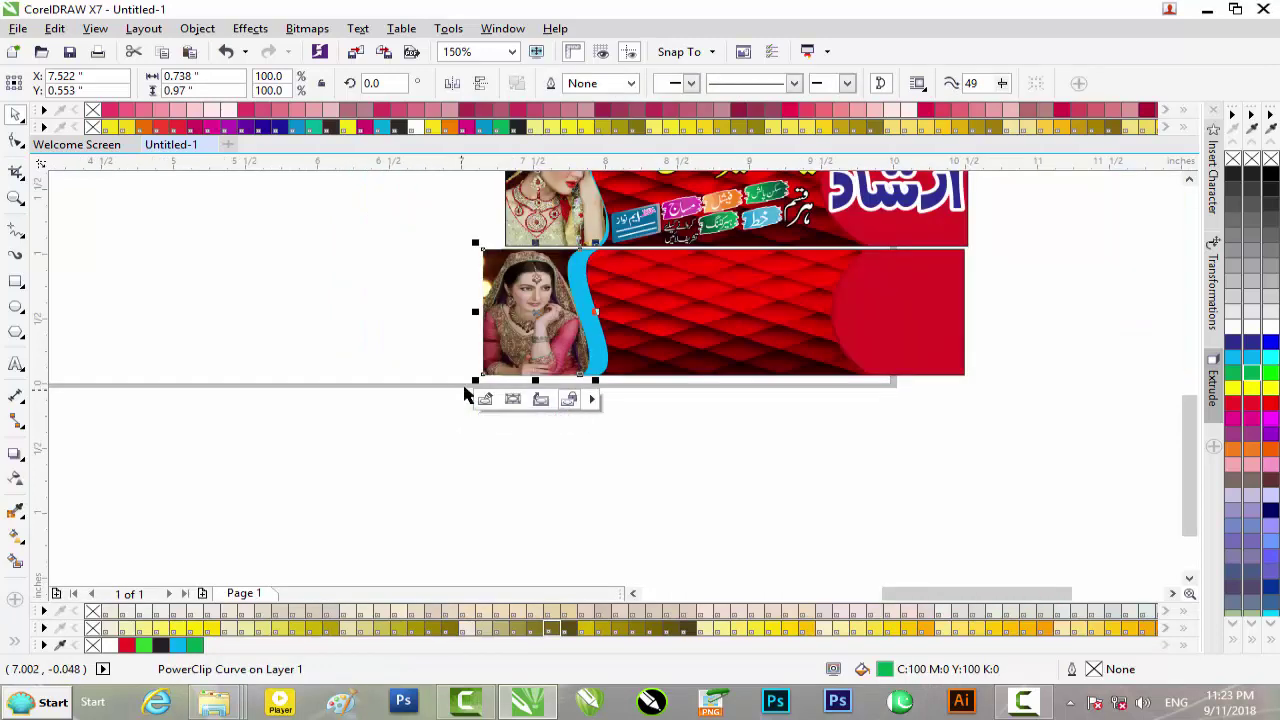
pyautogui.scroll(1, 466, 391)
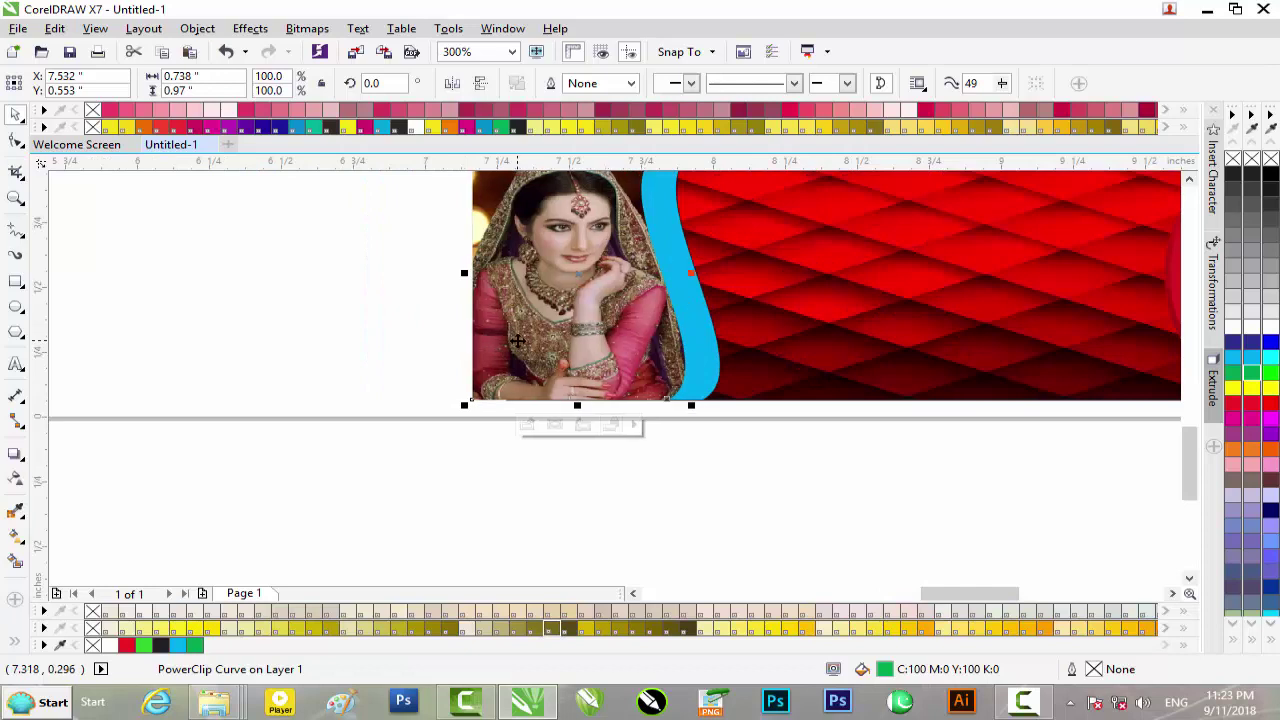
pyautogui.press('Right')
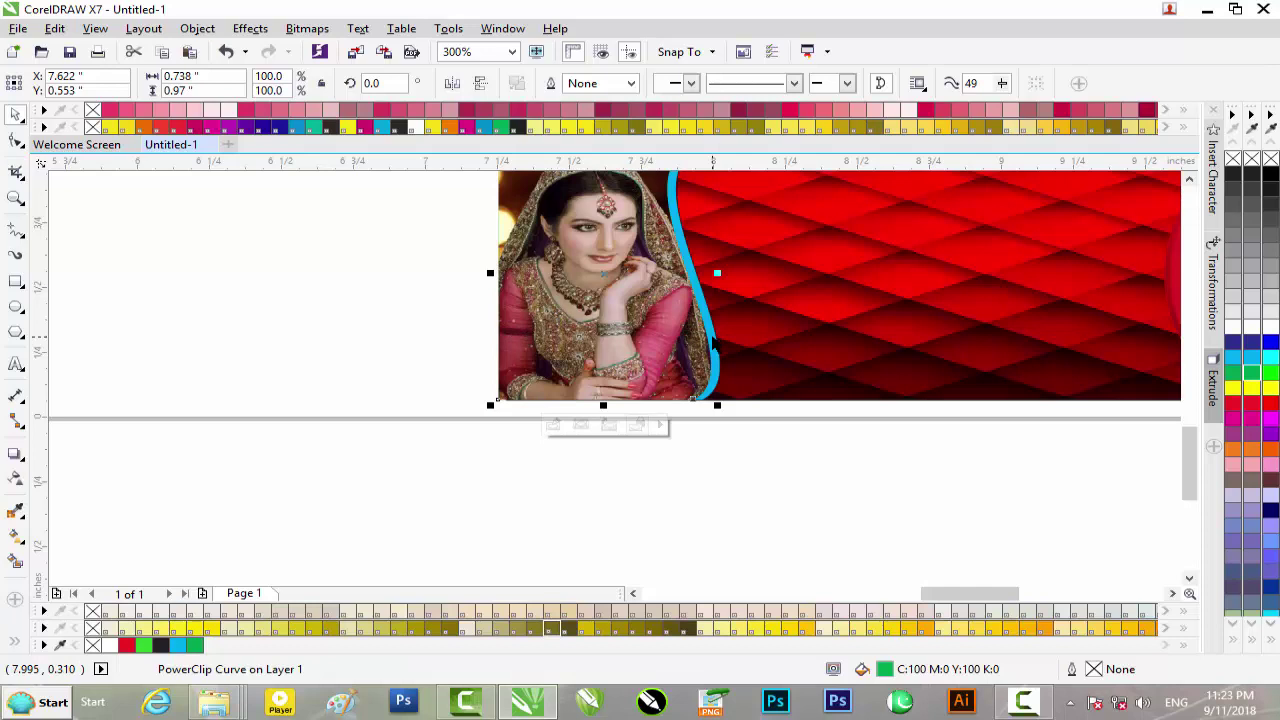
# - Select the bridal photo shape together with the cyan shape and PowerClip both inside the red banner rectangle
pyautogui.keyDown('shift'); pyautogui.click(708, 332); pyautogui.keyUp('shift')
pyautogui.rightClick(650, 283)
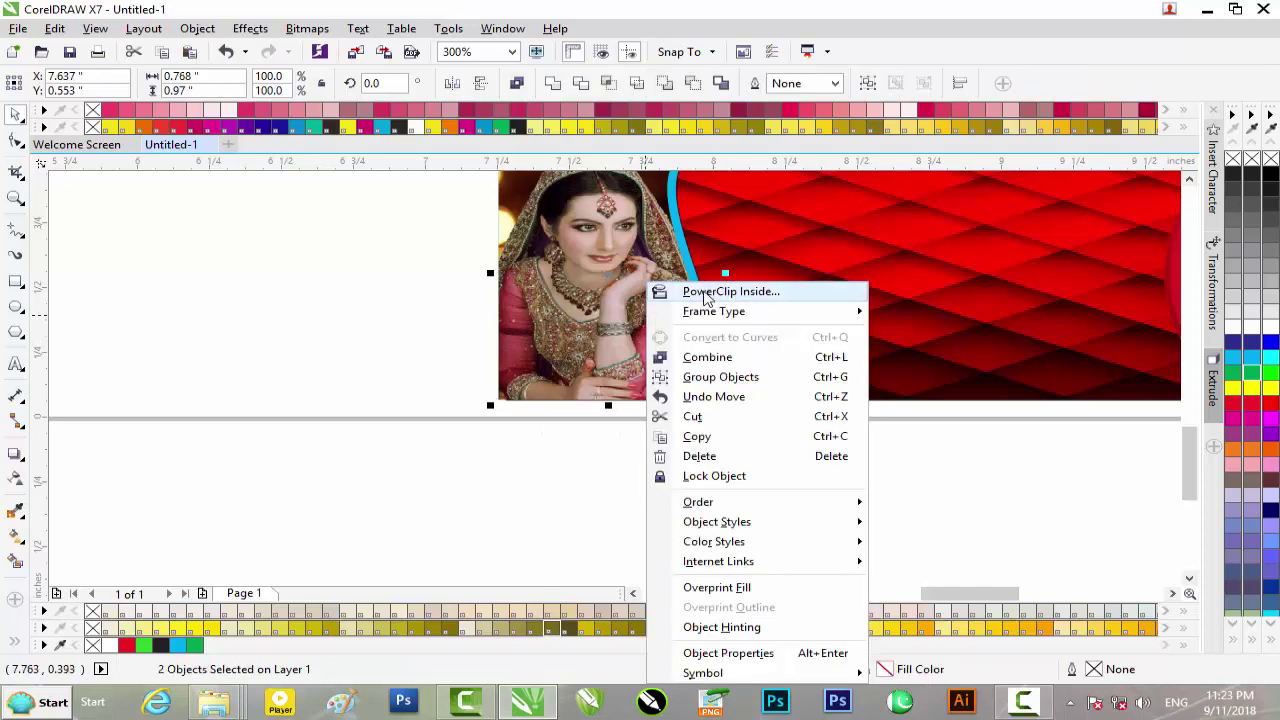
pyautogui.click(716, 291)
pyautogui.click(724, 277)
# - Edit the banner's PowerClip contents and stretch the photo and cyan shapes to about 0.993 inches high, past both banner edges
pyautogui.click(916, 425)
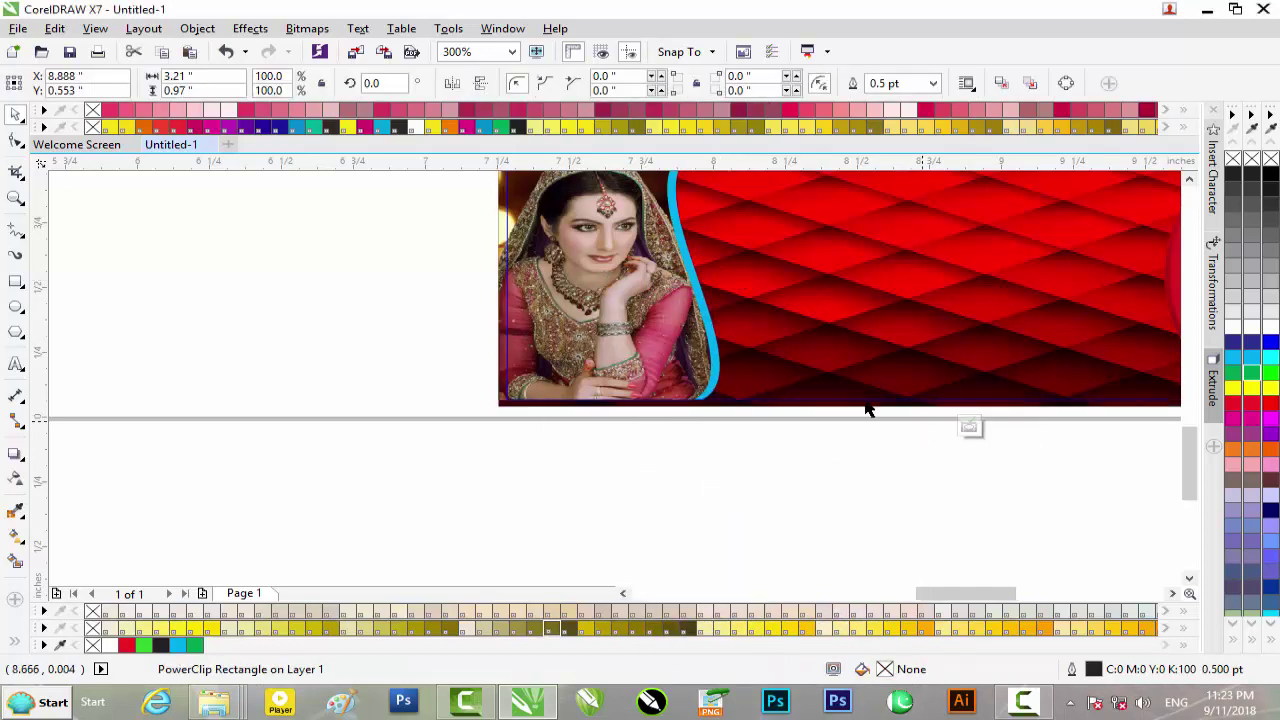
pyautogui.scroll(2, 665, 329)
pyautogui.moveTo(1190, 458)
pyautogui.mouseDown()
pyautogui.moveTo(1189, 426)
pyautogui.moveTo(1191, 457)
pyautogui.mouseUp()
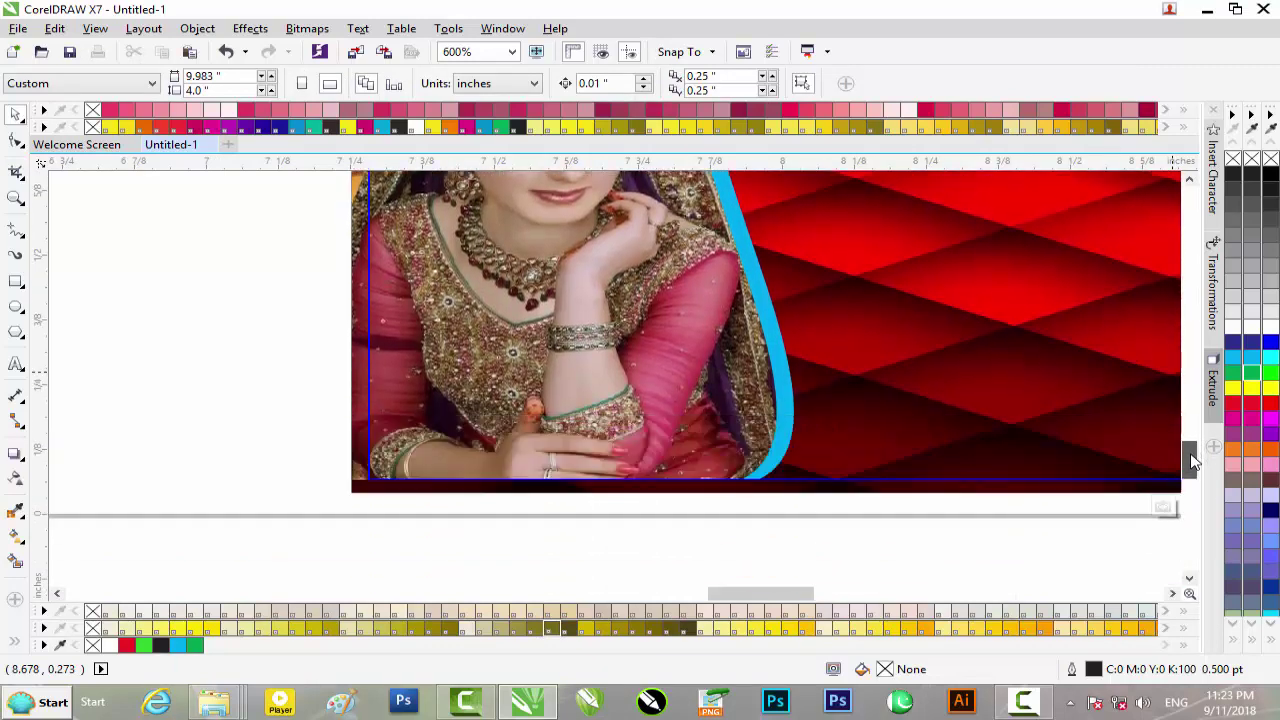
pyautogui.click(761, 420)
pyautogui.keyDown('shift'); pyautogui.click(660, 442); pyautogui.keyUp('shift')
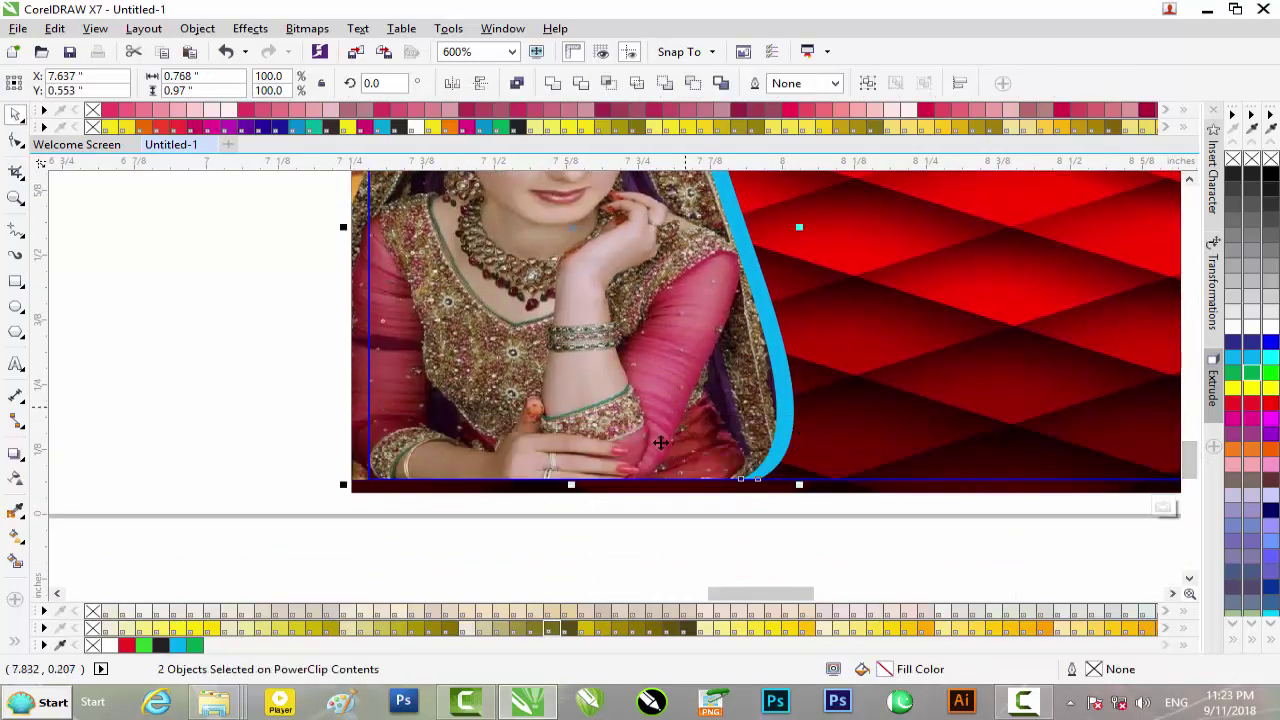
pyautogui.moveTo(571, 485); pyautogui.dragTo(607, 497)
pyautogui.moveTo(1190, 457); pyautogui.dragTo(1190, 432)
pyautogui.moveTo(570, 276); pyautogui.dragTo(571, 267)
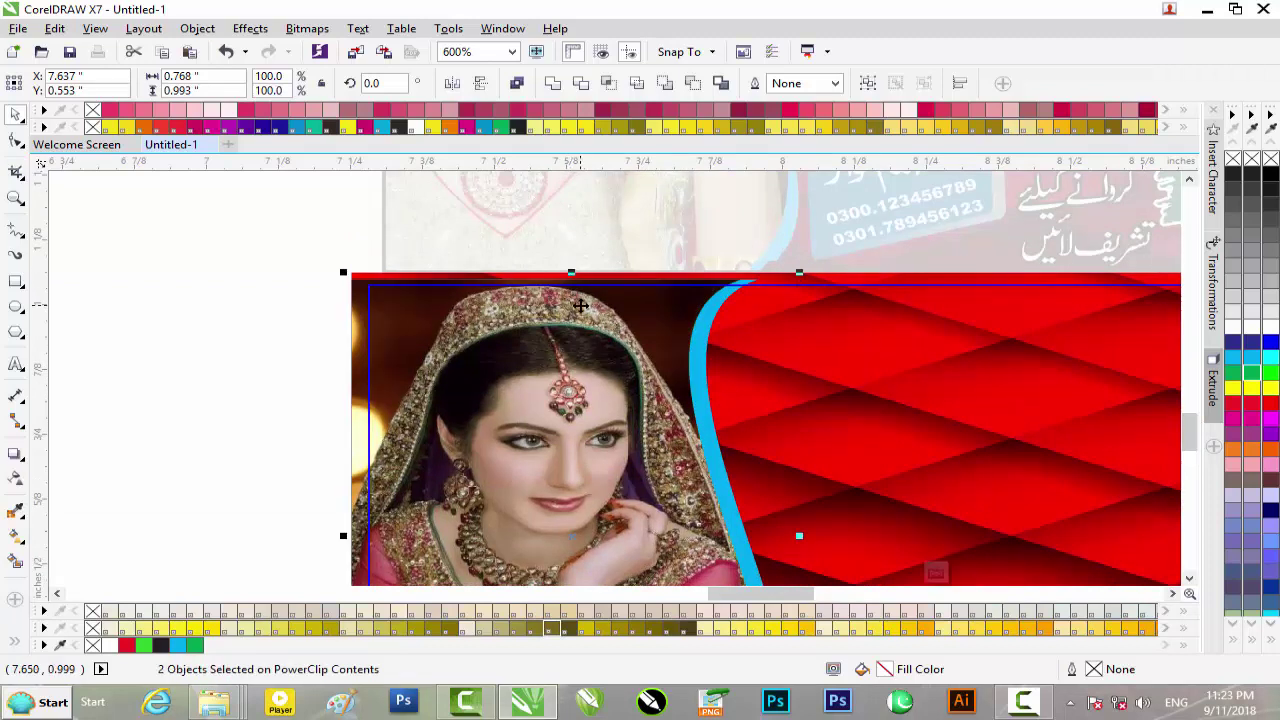
# - Adjust the lower end of the cyan shape's curve with the Shape tool so the strip tapers beside the photo
pyautogui.scroll(-2, 580, 305)
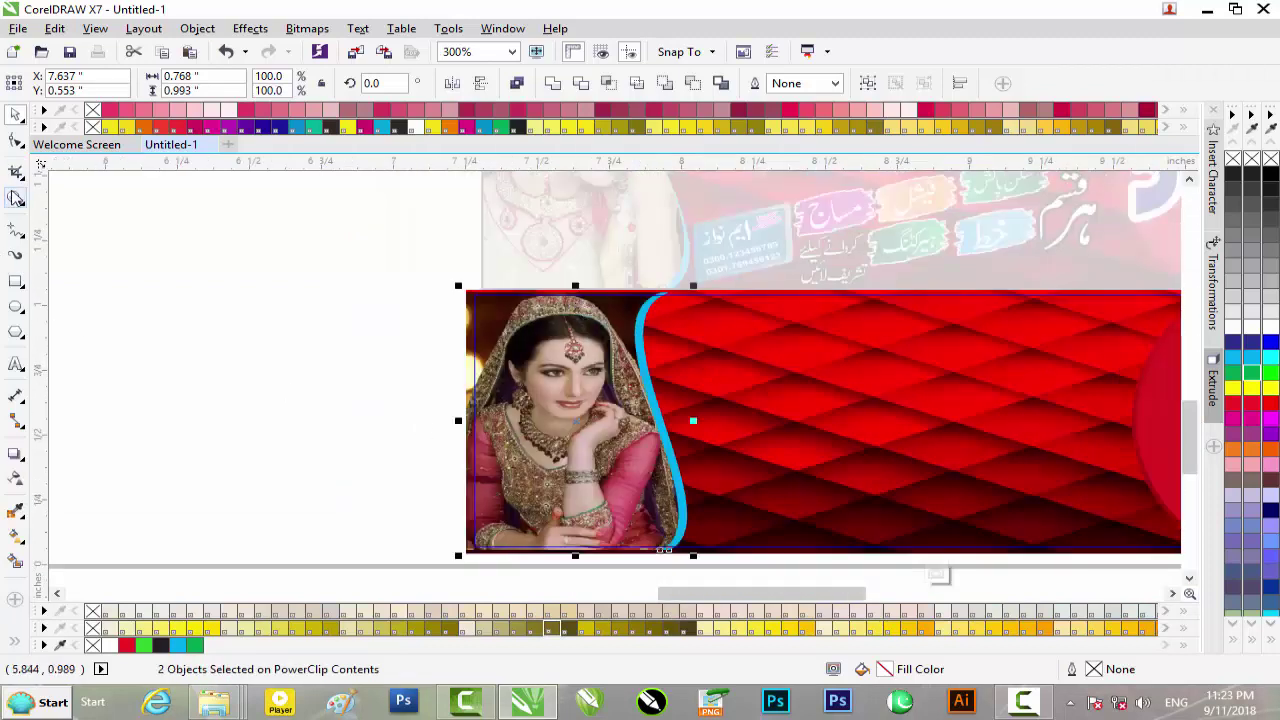
pyautogui.click(314, 445)
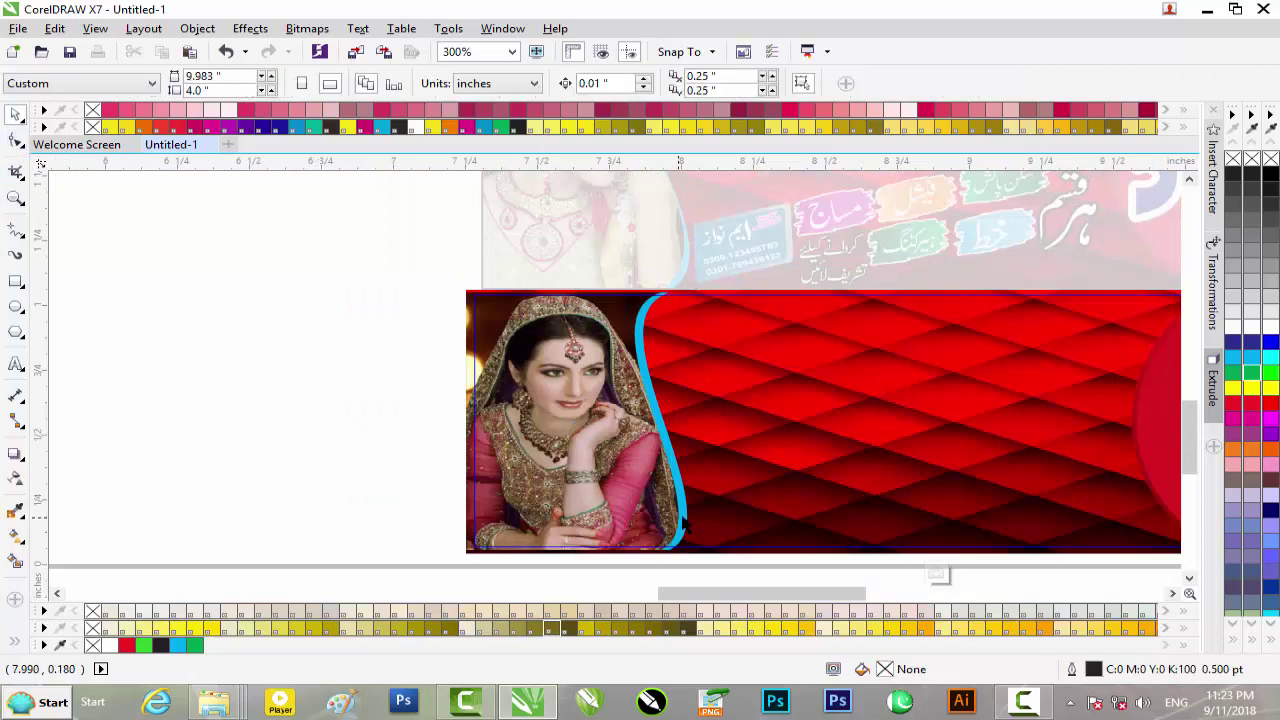
pyautogui.click(683, 519)
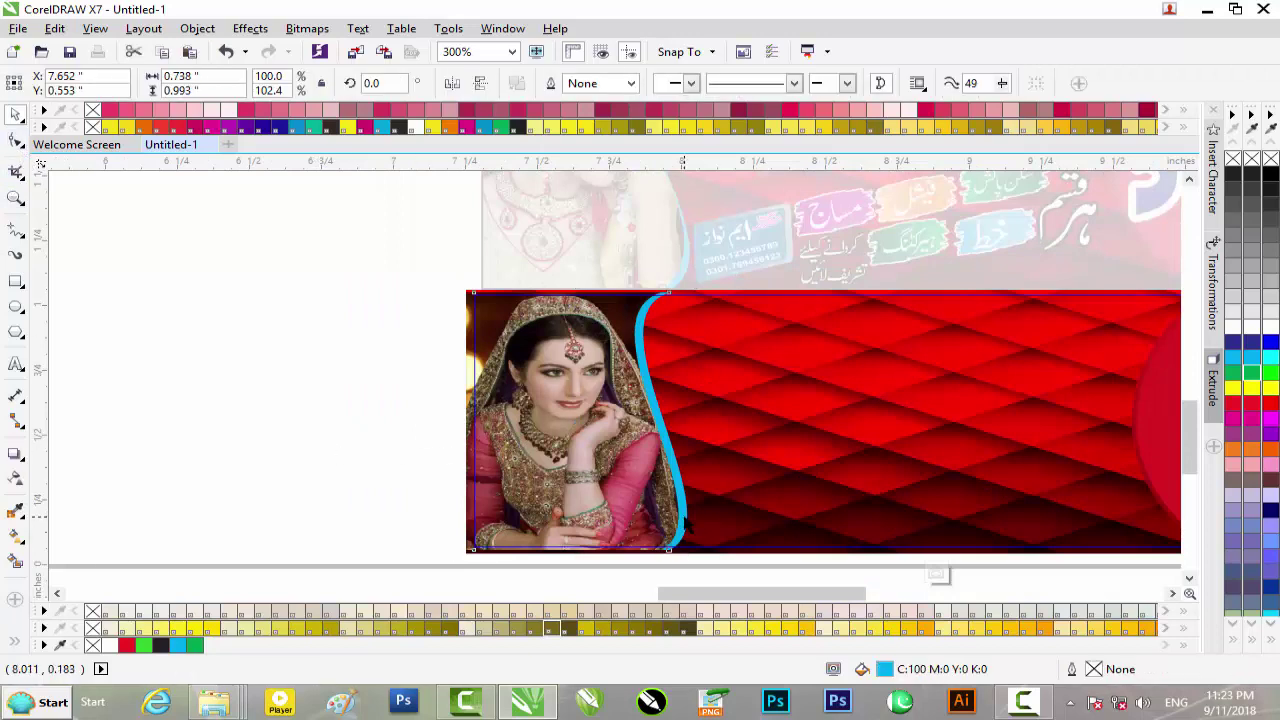
pyautogui.click(21, 144)
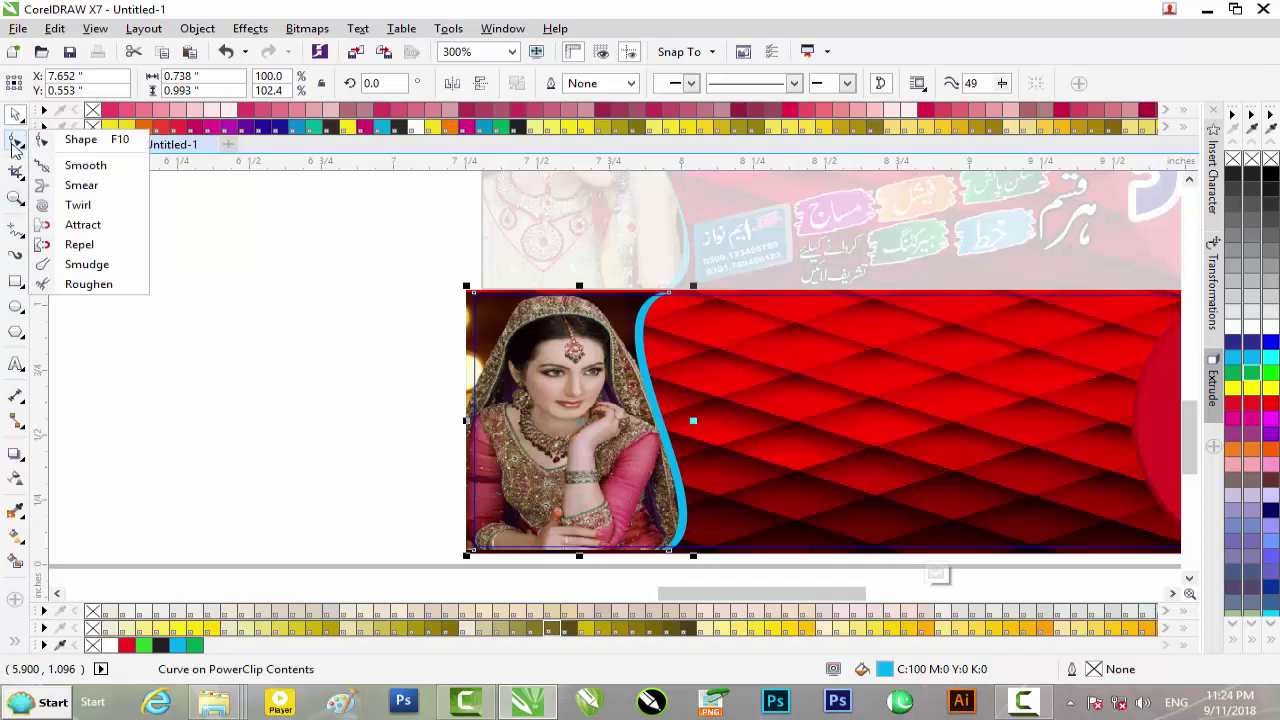
pyautogui.click(80, 140)
pyautogui.scroll(2, 663, 565)
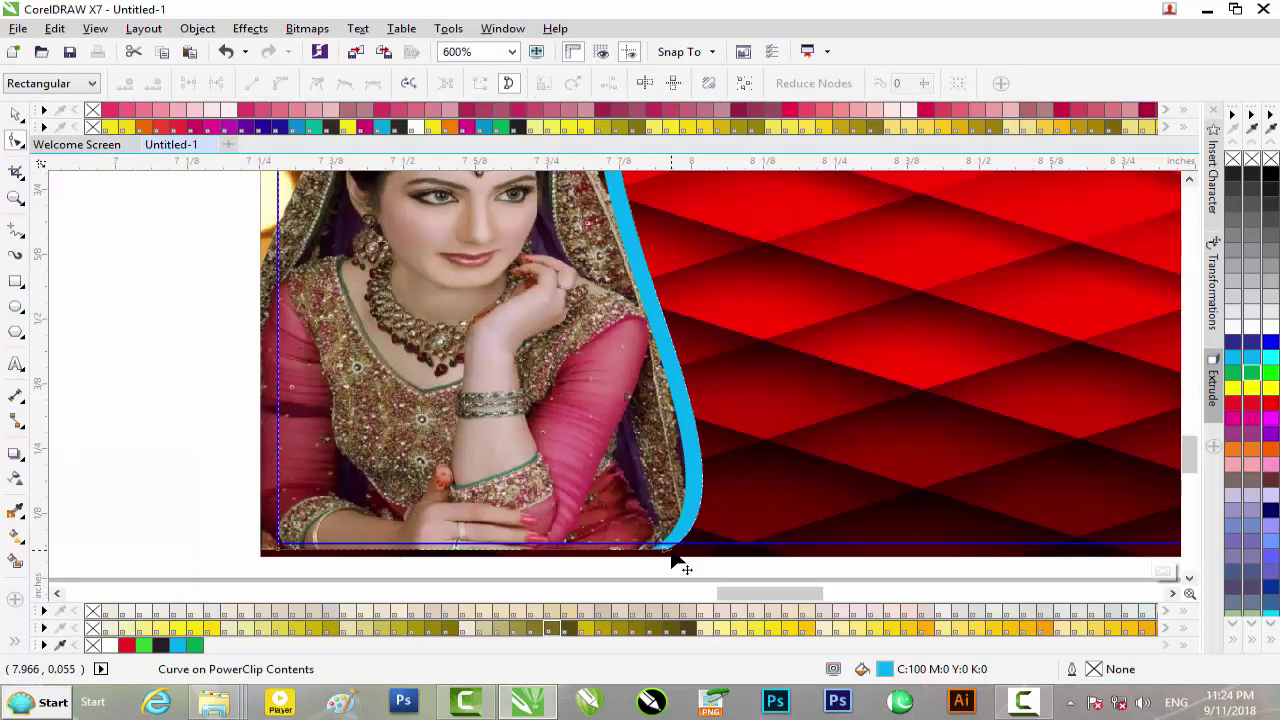
pyautogui.moveTo(668, 555); pyautogui.dragTo(653, 552)
pyautogui.moveTo(790, 500); pyautogui.dragTo(799, 523)
# - Adjust the upper end of the cyan shape's curve and finish editing the banner's PowerClip contents
pyautogui.moveTo(1189, 456); pyautogui.dragTo(1194, 427)
pyautogui.click(667, 319)
pyautogui.moveTo(501, 375); pyautogui.dragTo(512, 372)
pyautogui.scroll(-2, 545, 392)
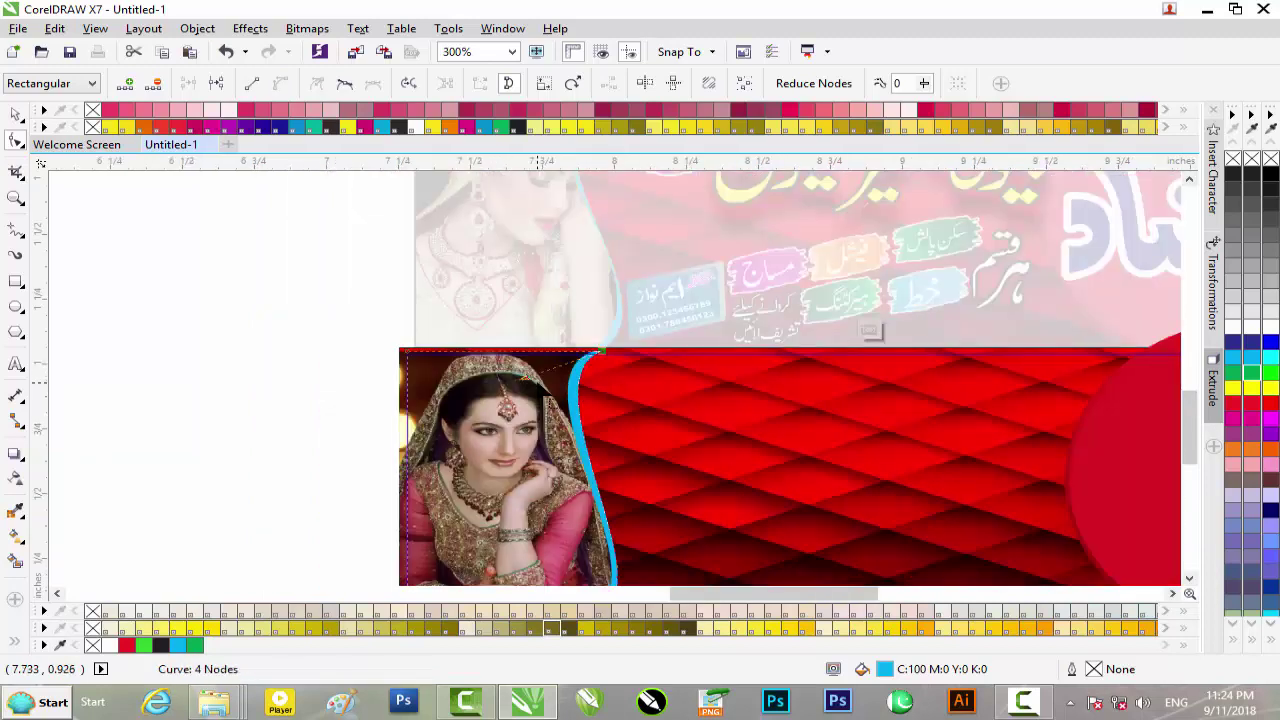
pyautogui.click(870, 330)
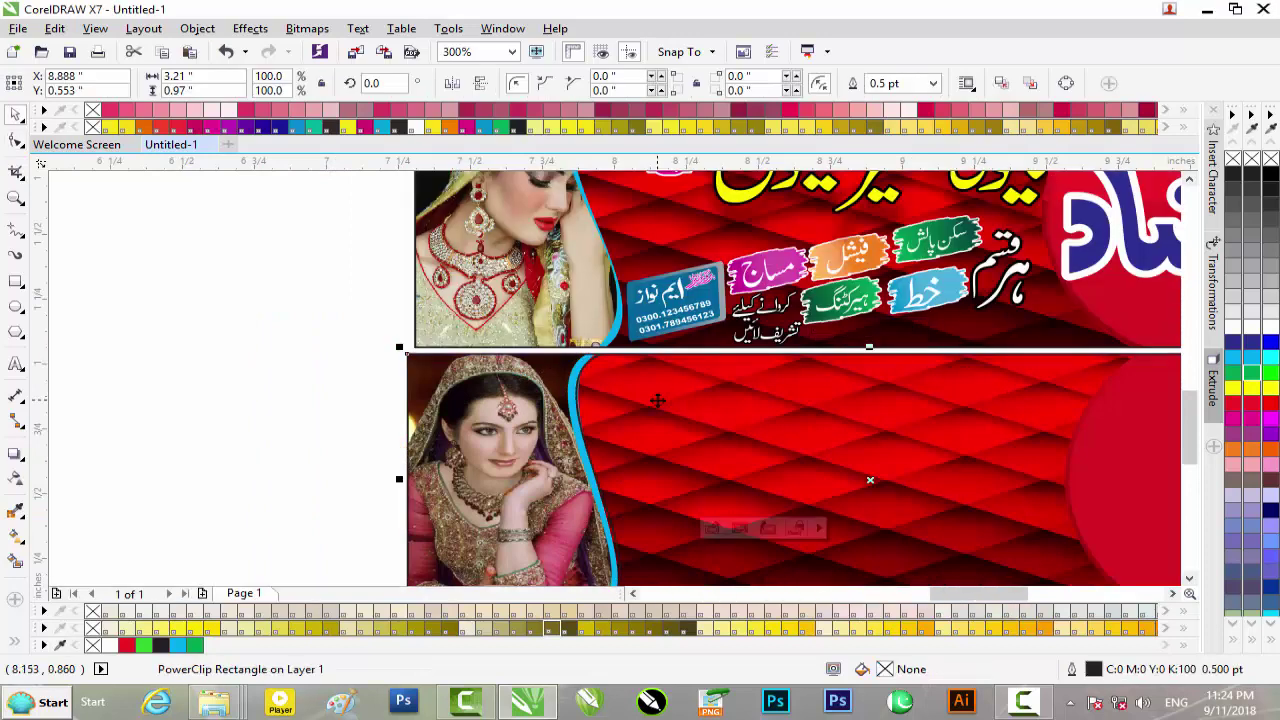
# - Remove the leftover thin outline curve running along the cyan strip
pyautogui.scroll(-1, 656, 399)
pyautogui.scroll(2, 656, 399)
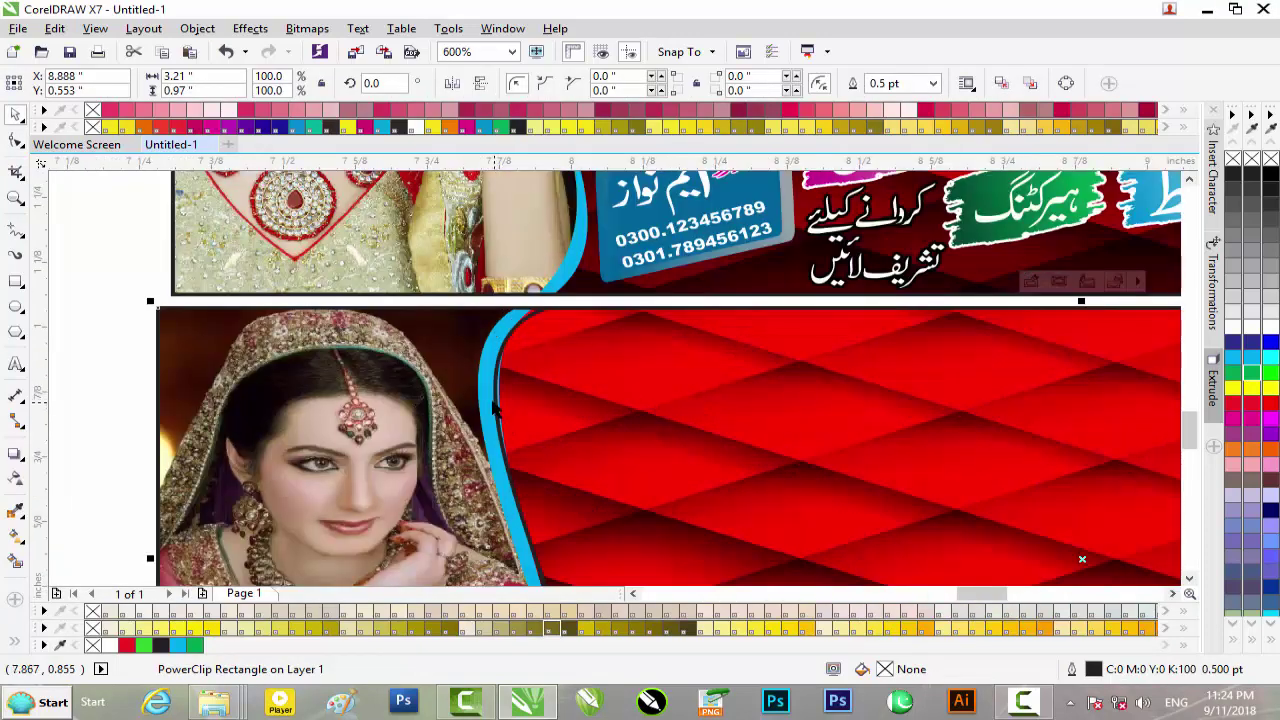
pyautogui.click(494, 406)
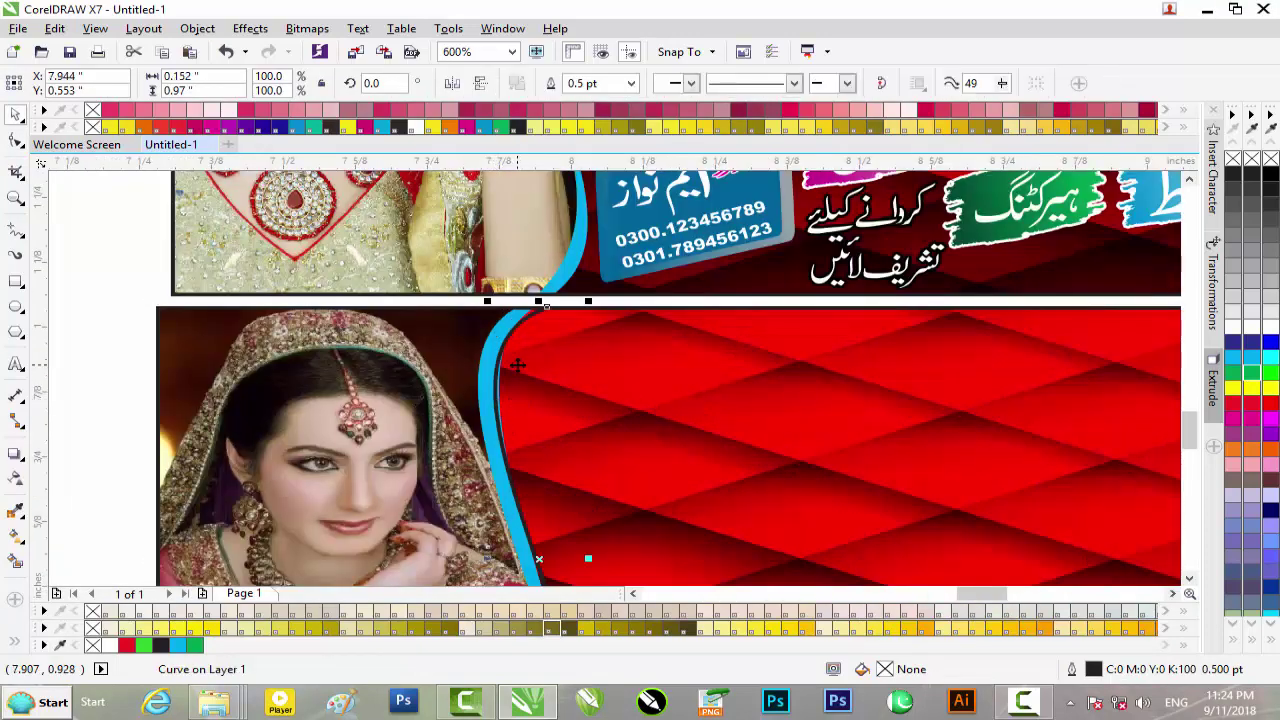
pyautogui.press('Escape')
pyautogui.scroll(-1, 518, 370)
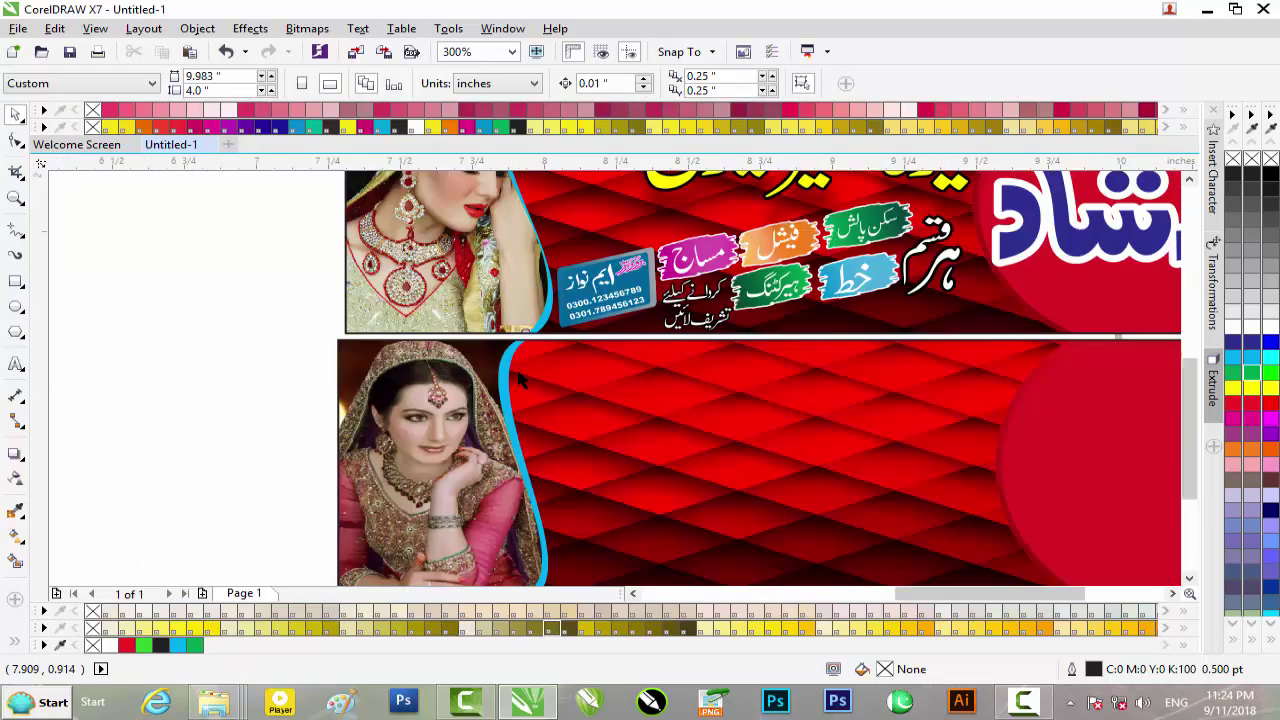
pyautogui.scroll(-1, 520, 376)
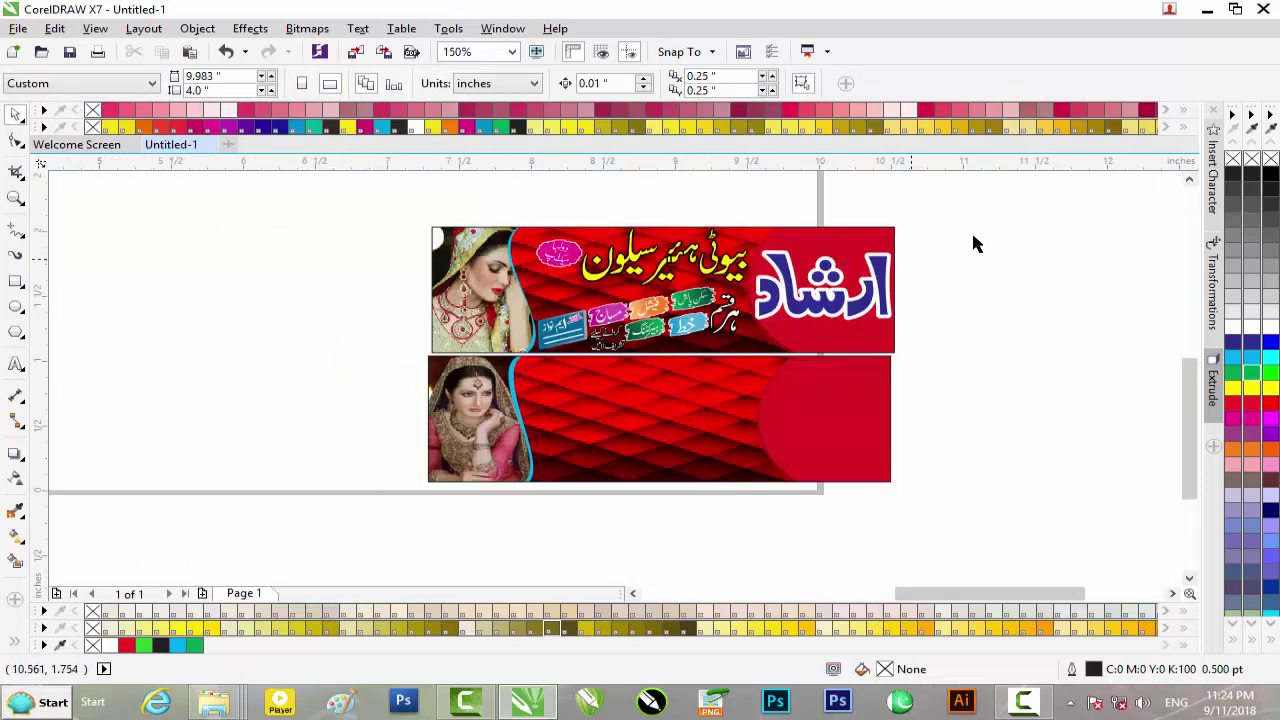
# - Ungroup the finished reference banner above the new one
pyautogui.moveTo(942, 218); pyautogui.dragTo(744, 327)
pyautogui.click(765, 330)
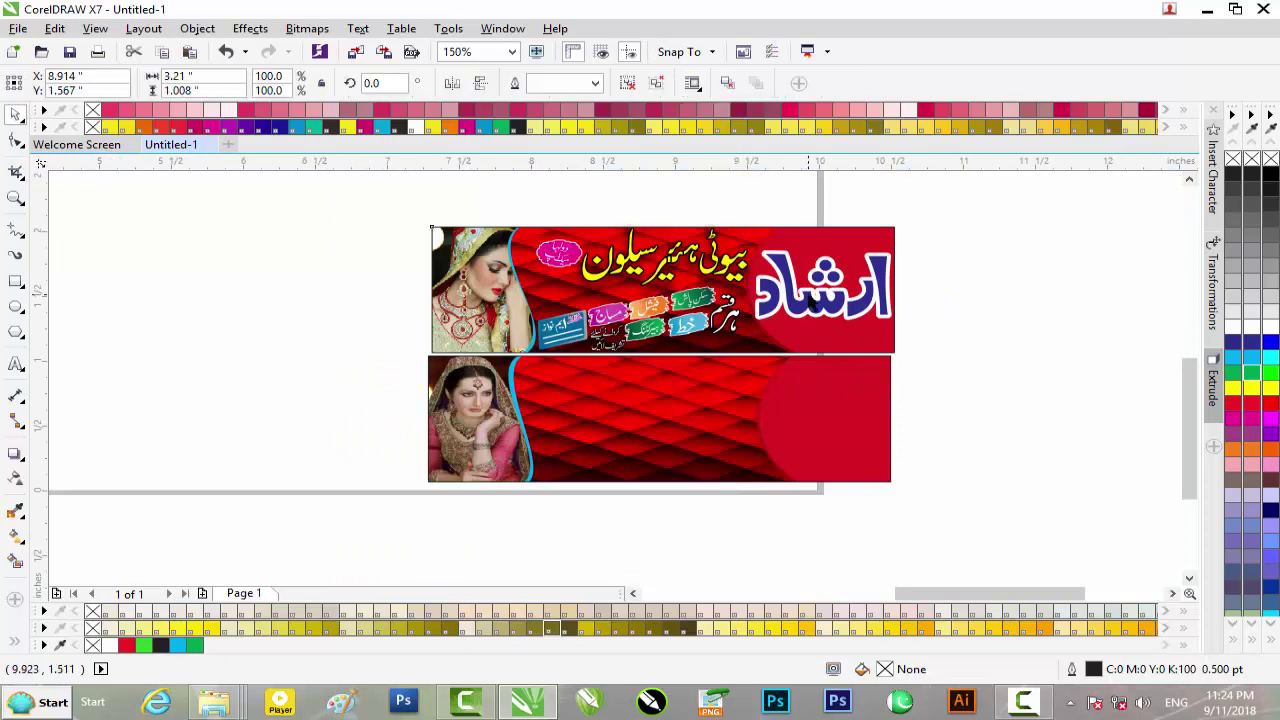
pyautogui.click(629, 86)
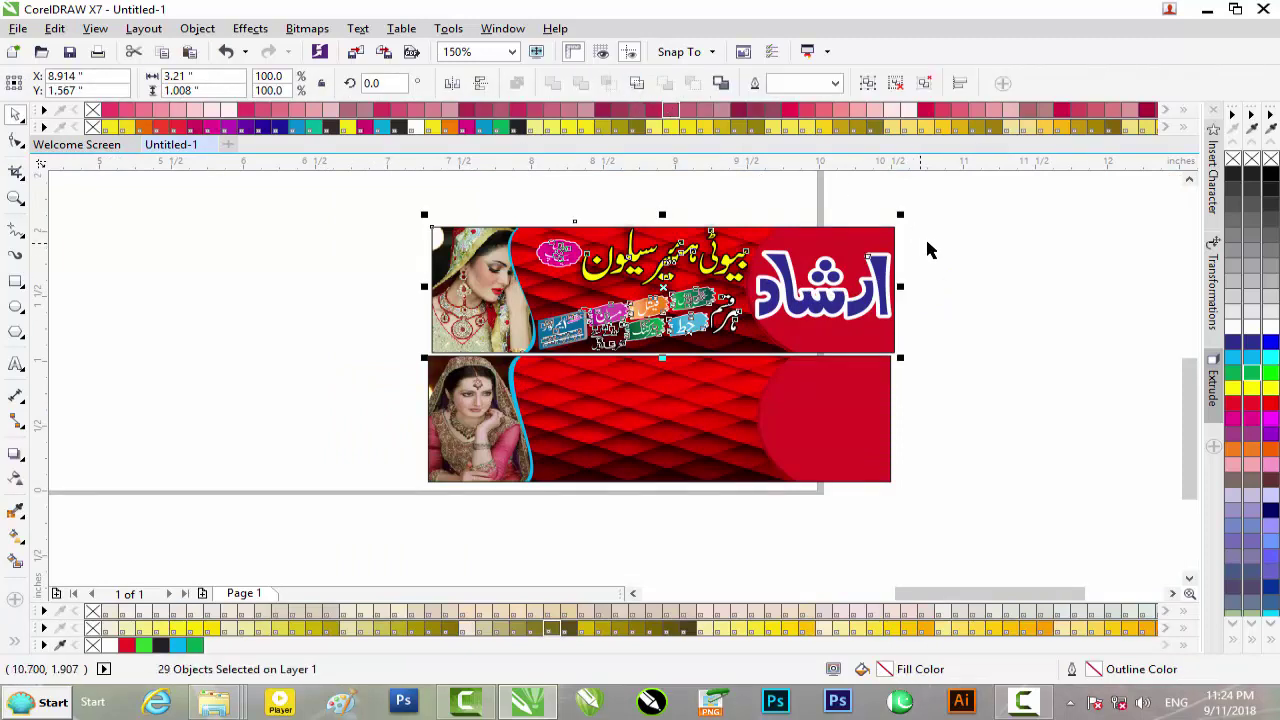
# - Try to copy the reference banner's Urdu lettering and service badges onto the new banner, and undo the copy
pyautogui.moveTo(966, 194); pyautogui.dragTo(532, 352)
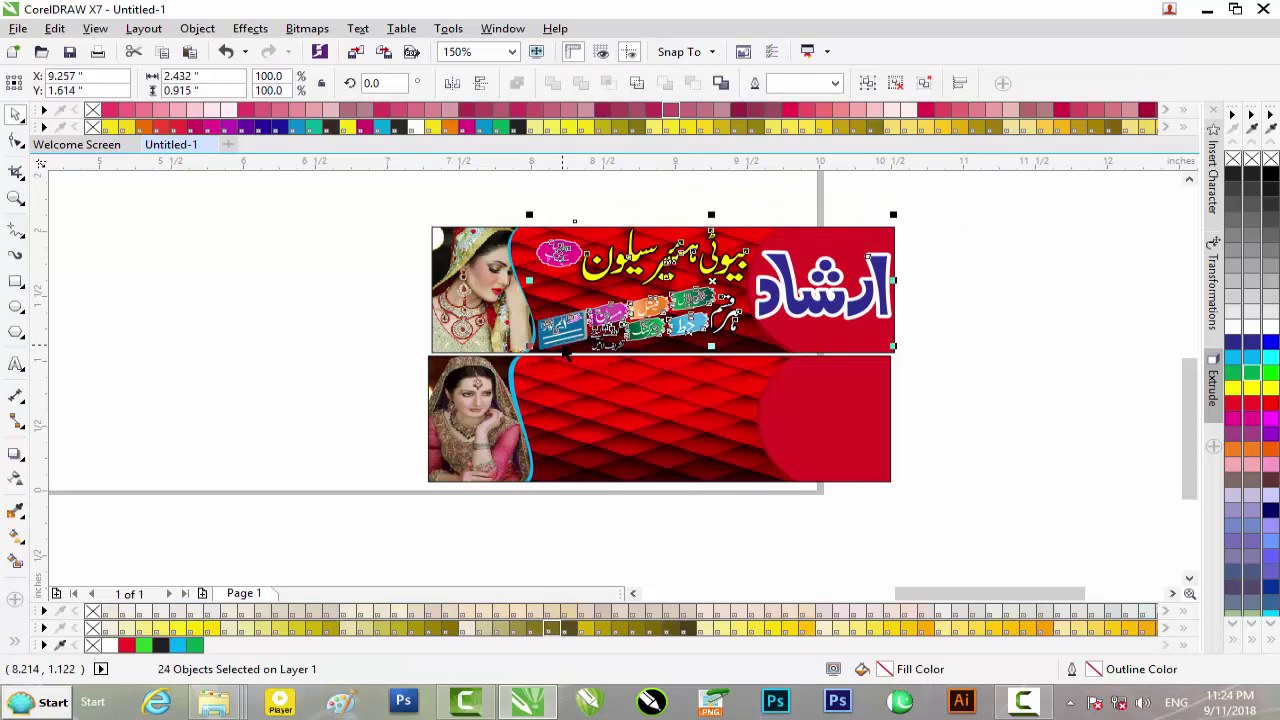
pyautogui.moveTo(689, 299); pyautogui.dragTo(689, 443)
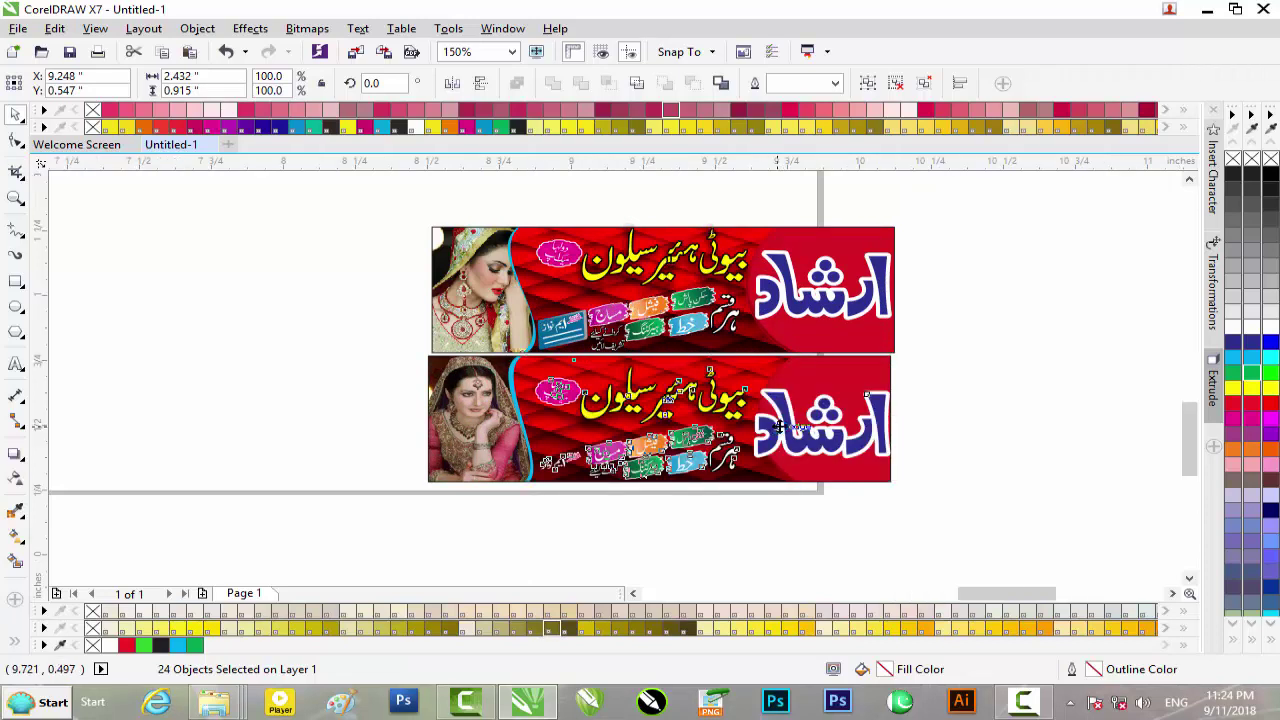
pyautogui.scroll(2, 779, 426)
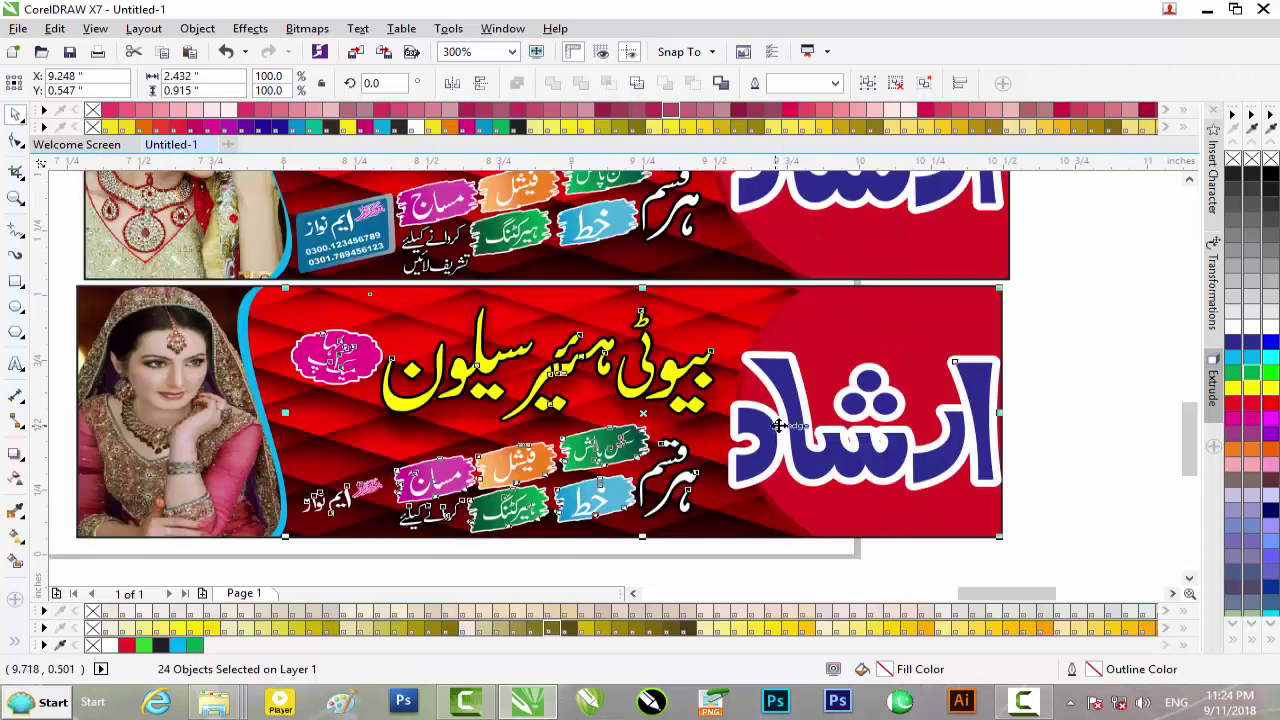
pyautogui.hotkey('ctrl', 'z')
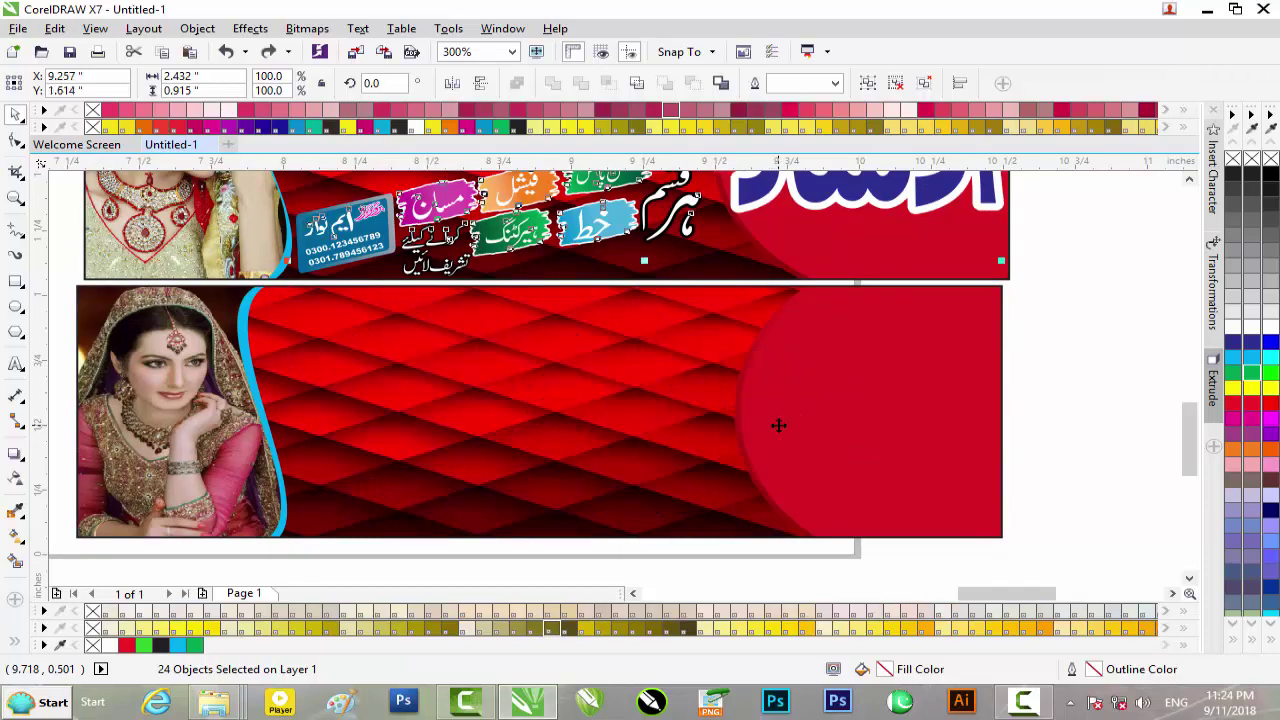
# - Add the phone number text to the selection, try copying the lettering and badges onto the new banner, and undo it
pyautogui.keyDown('shift'); pyautogui.click(384, 246); pyautogui.keyUp('shift')
pyautogui.moveTo(510, 207); pyautogui.dragTo(502, 463)
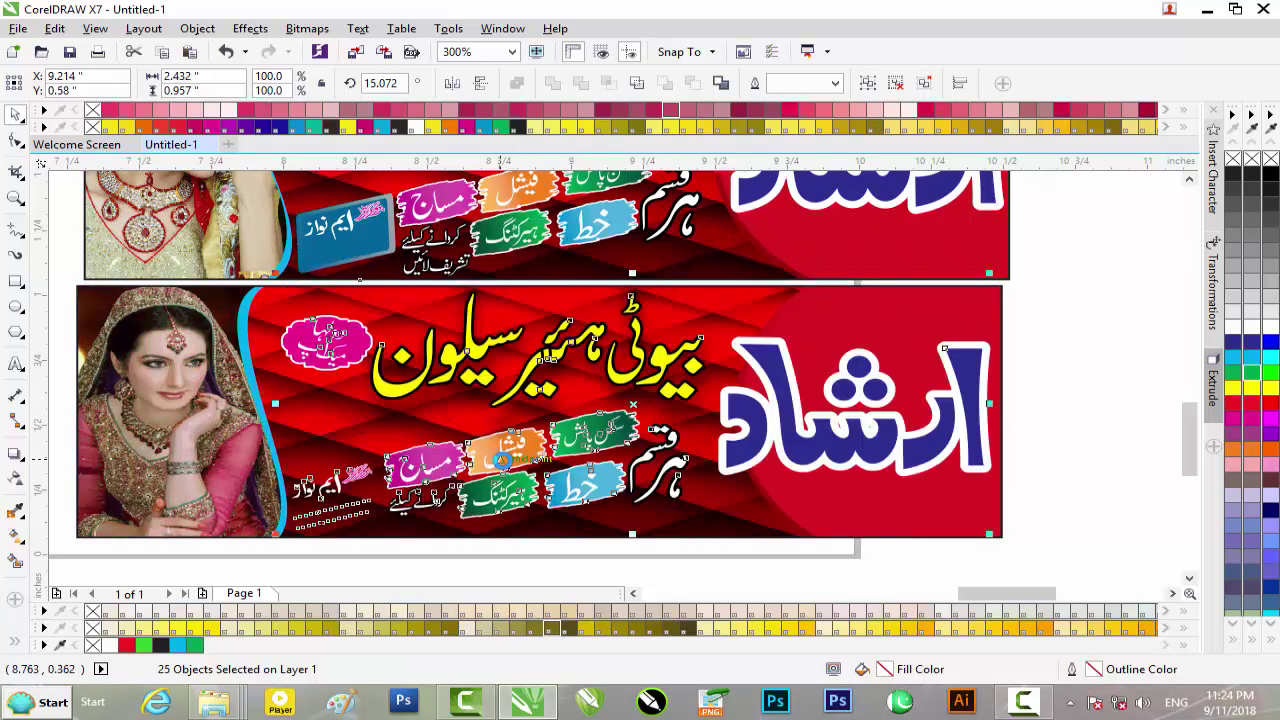
pyautogui.hotkey('ctrl', 'z')
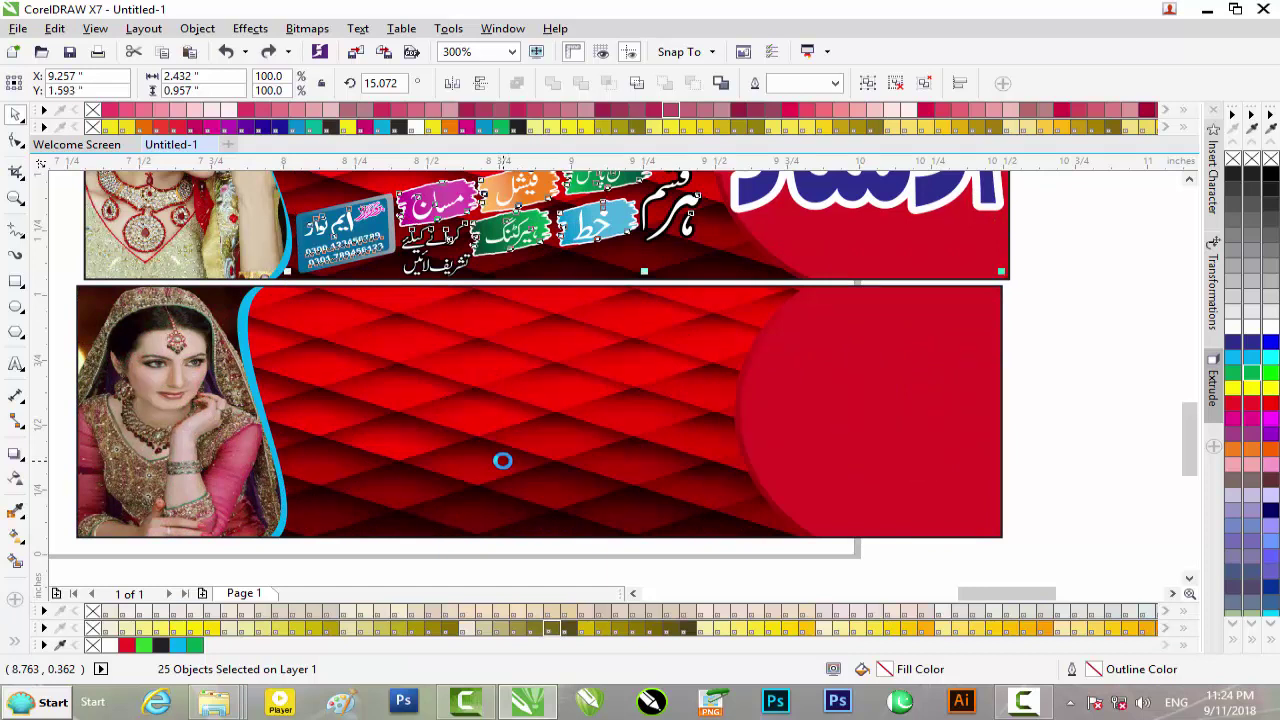
# - Add the blue contact card to the selection, try copying the lettering and badges onto the new banner, and undo the copy
pyautogui.scroll(1, 387, 228)
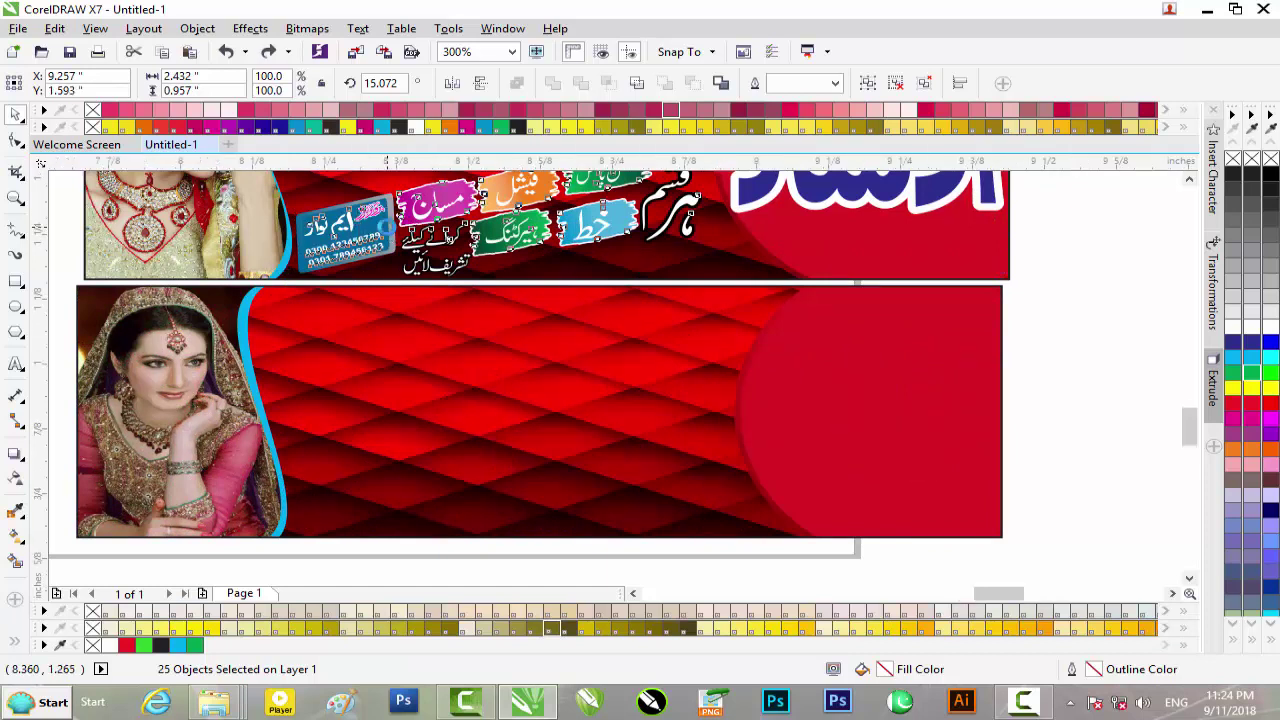
pyautogui.scroll(1, 387, 238)
pyautogui.keyDown('shift'); pyautogui.click(383, 235); pyautogui.keyUp('shift')
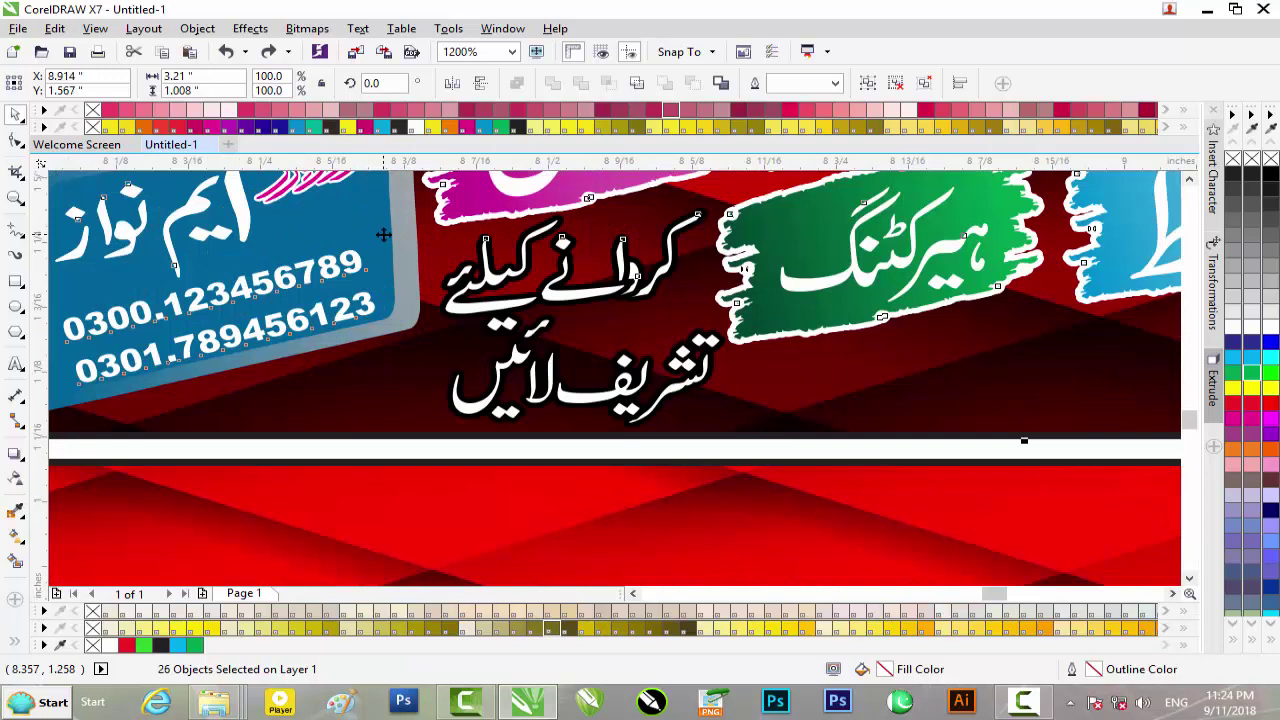
pyautogui.scroll(-1, 402, 252)
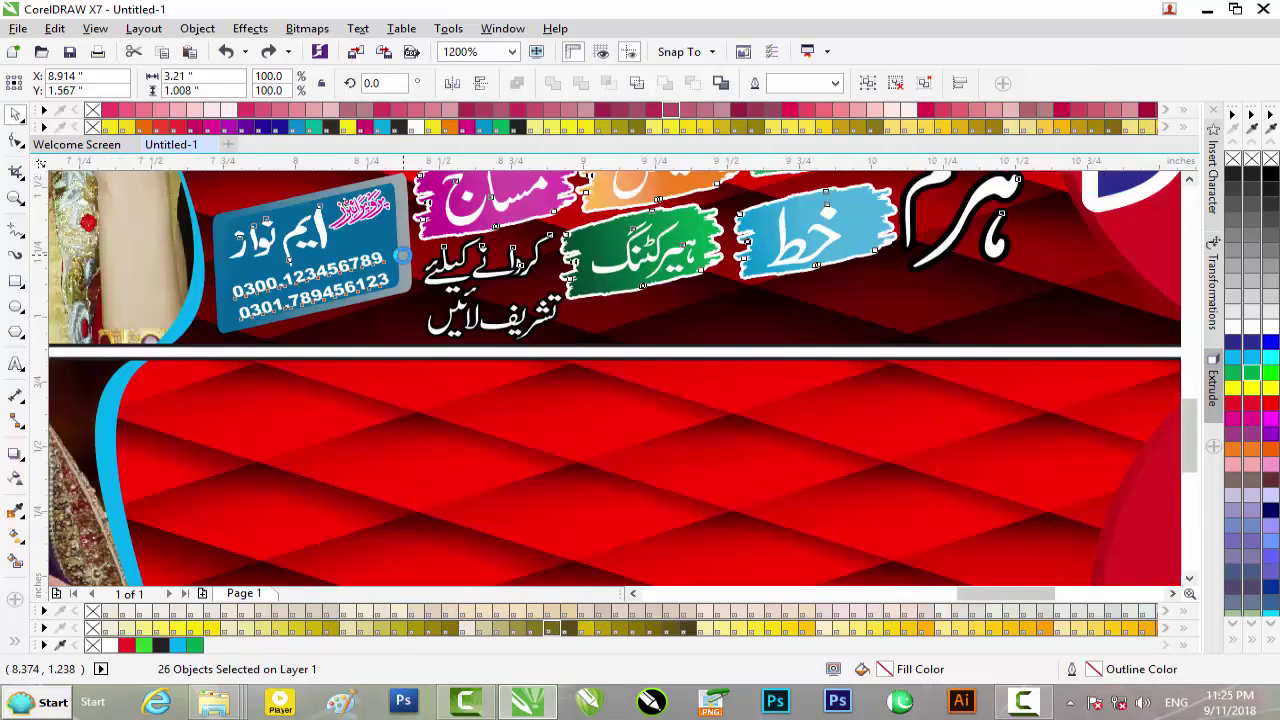
pyautogui.scroll(-3, 402, 255)
pyautogui.moveTo(480, 232); pyautogui.dragTo(476, 347)
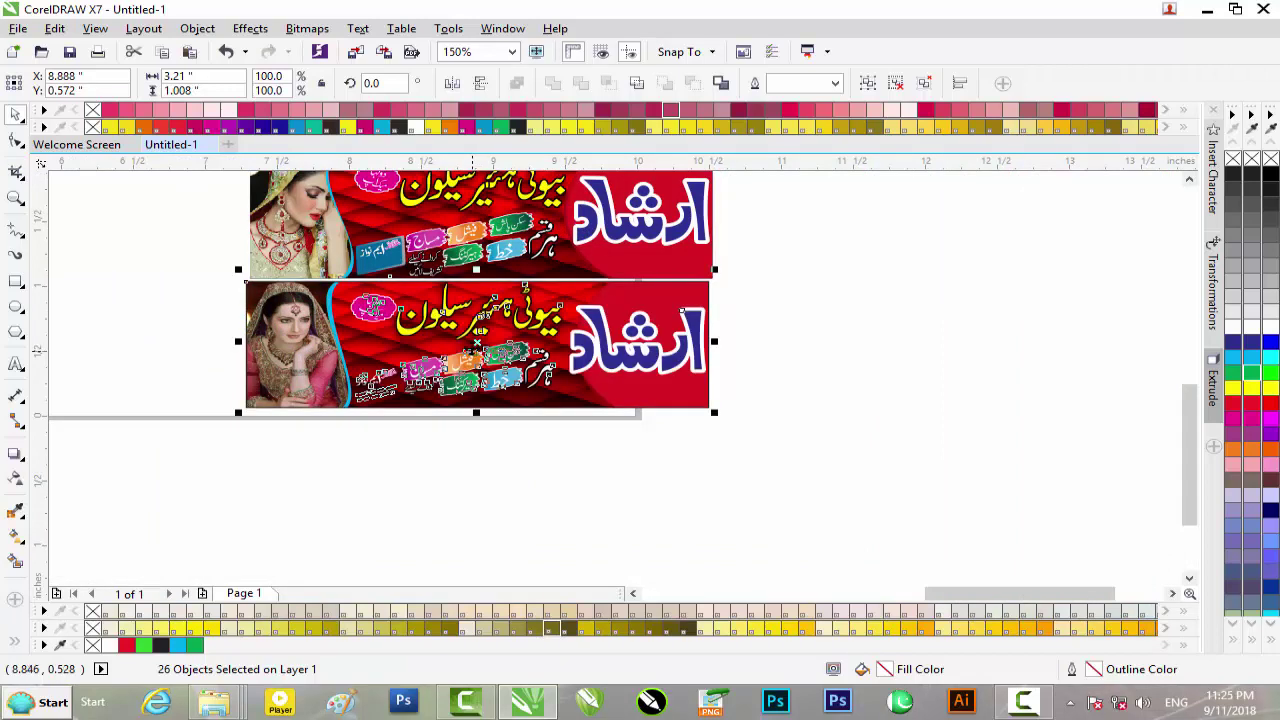
pyautogui.scroll(1, 486, 346)
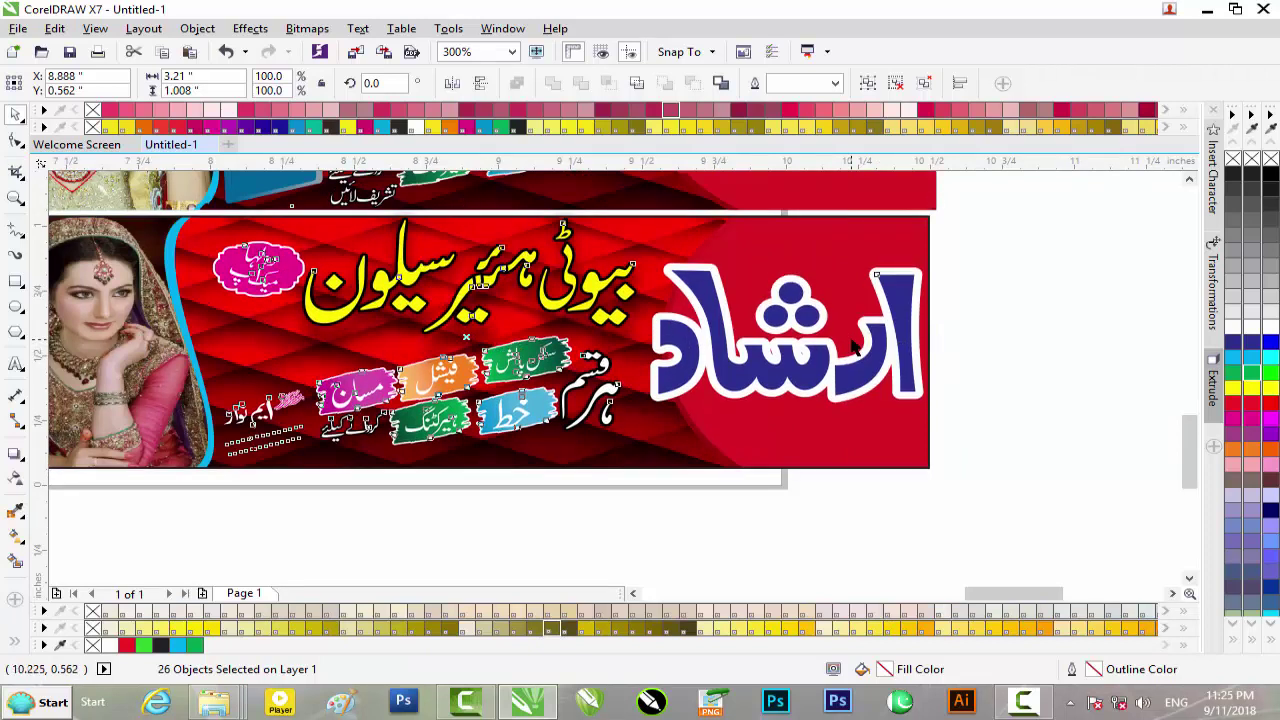
pyautogui.hotkey('ctrl', 'z')
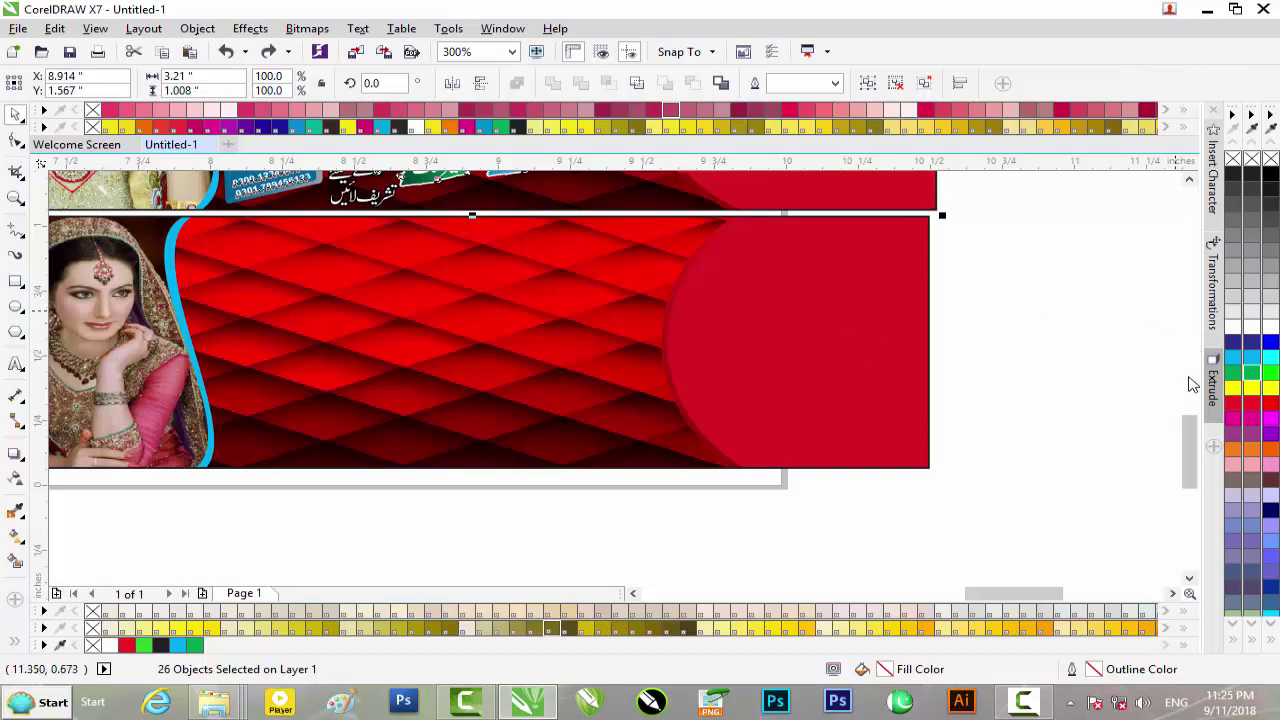
# - Copy the large blue ارشاد lettering from the reference banner onto the red circle area of the new banner
pyautogui.moveTo(1200, 437); pyautogui.dragTo(1175, 398)
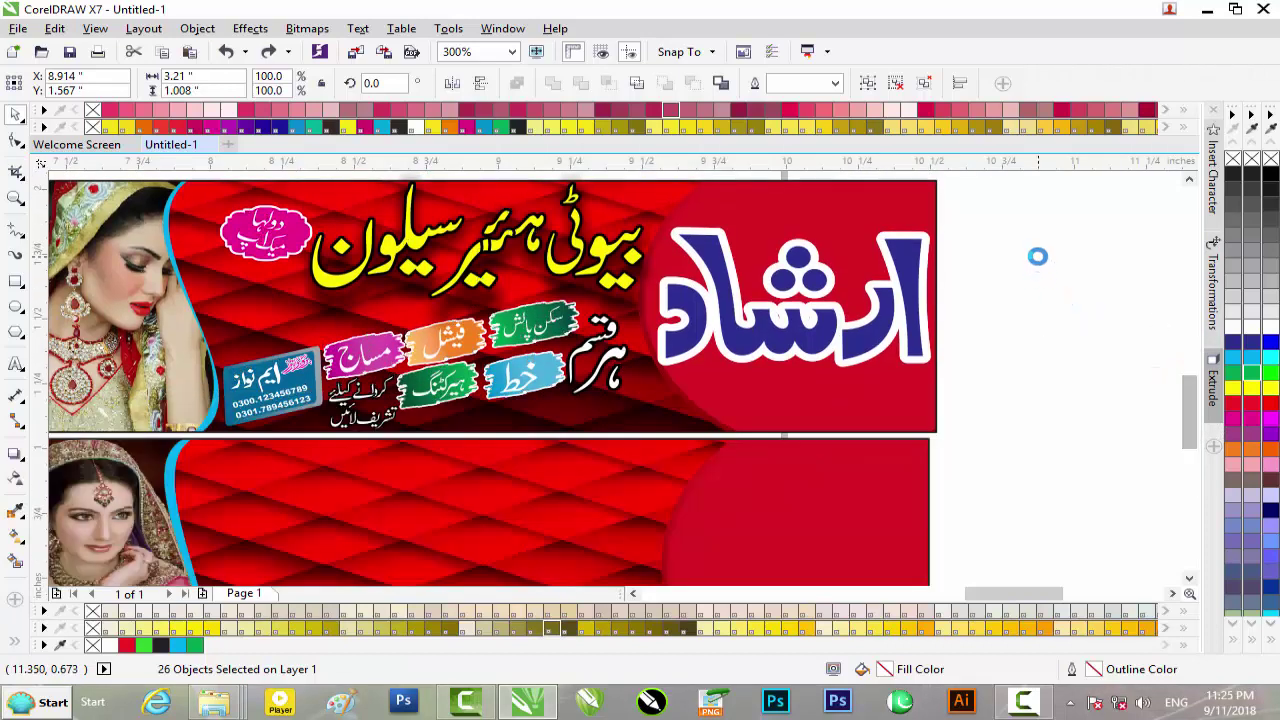
pyautogui.click(1038, 263)
pyautogui.moveTo(1012, 212); pyautogui.dragTo(650, 400)
pyautogui.moveTo(742, 352); pyautogui.dragTo(770, 560)
pyautogui.scroll(-1, 1190, 444)
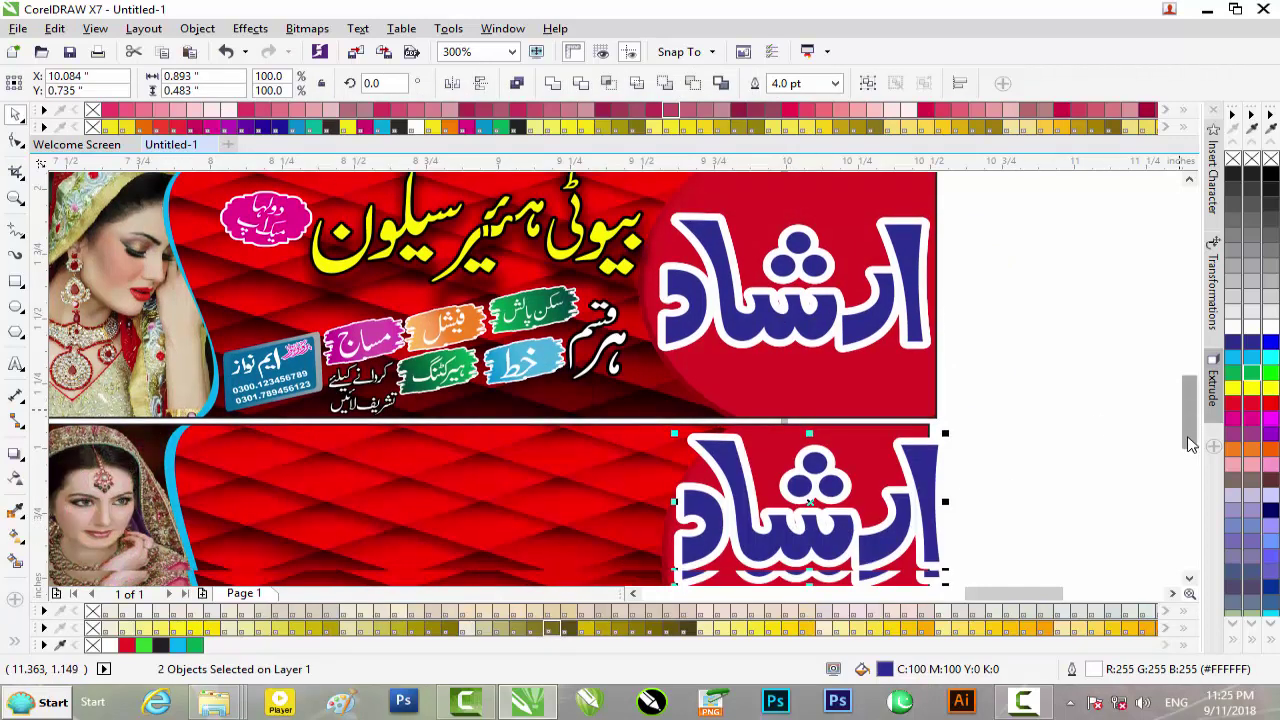
pyautogui.scroll(-3, 1190, 444)
# - Resize the copied ارشاد lettering to about 0.756 × 0.409 in and centre it within the new banner's red circle
pyautogui.moveTo(945, 238); pyautogui.dragTo(900, 262)
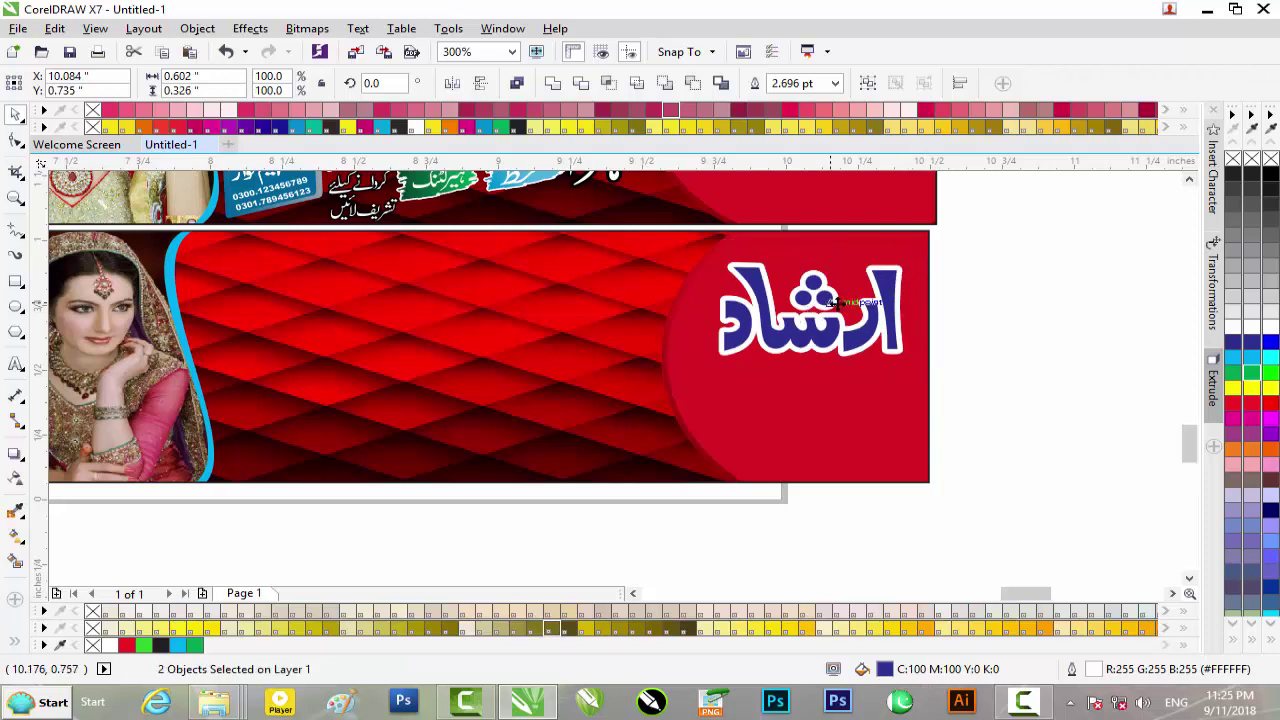
pyautogui.scroll(2, 830, 302)
pyautogui.moveTo(784, 300); pyautogui.dragTo(775, 398)
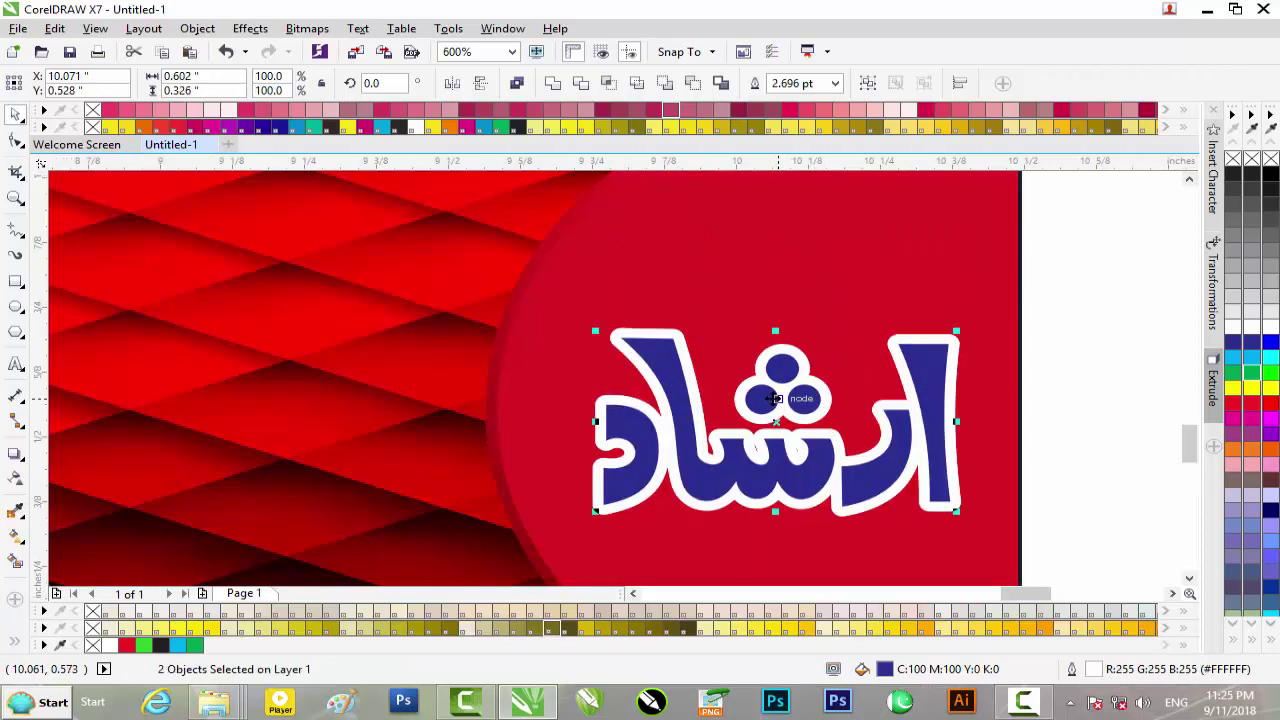
pyautogui.moveTo(956, 330); pyautogui.dragTo(1001, 305)
pyautogui.scroll(-2, 918, 328)
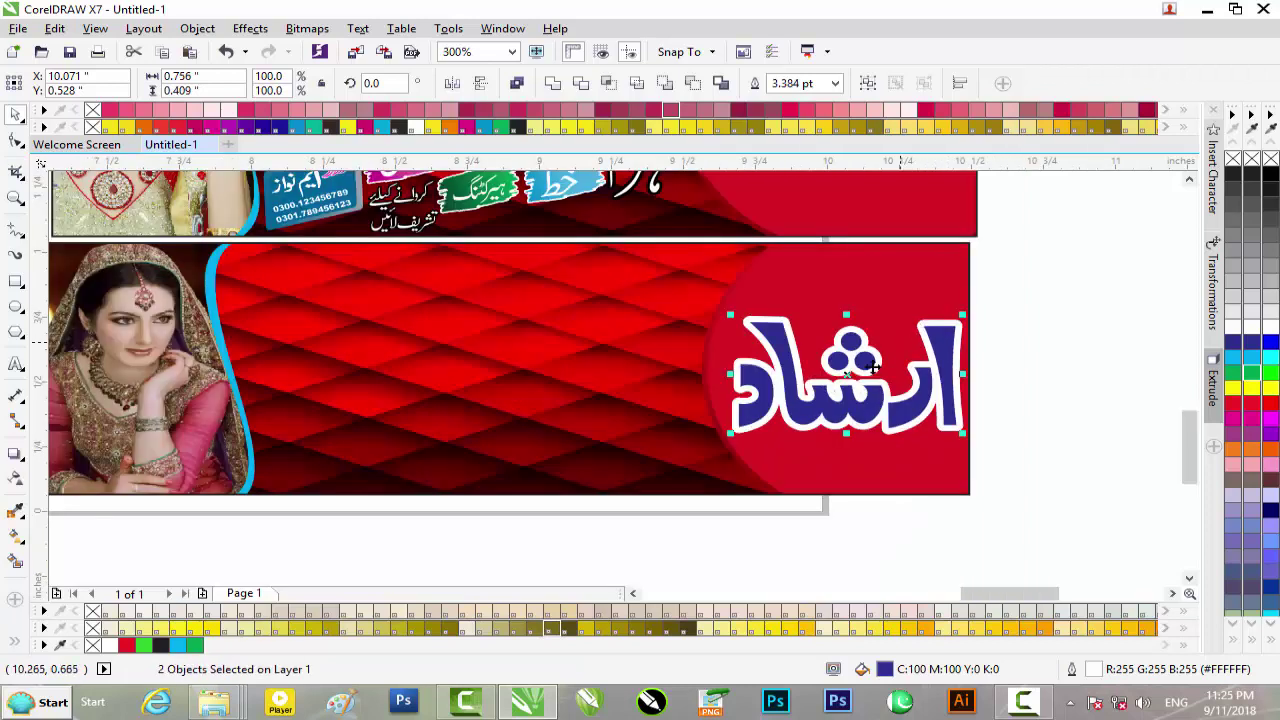
pyautogui.press('Up')
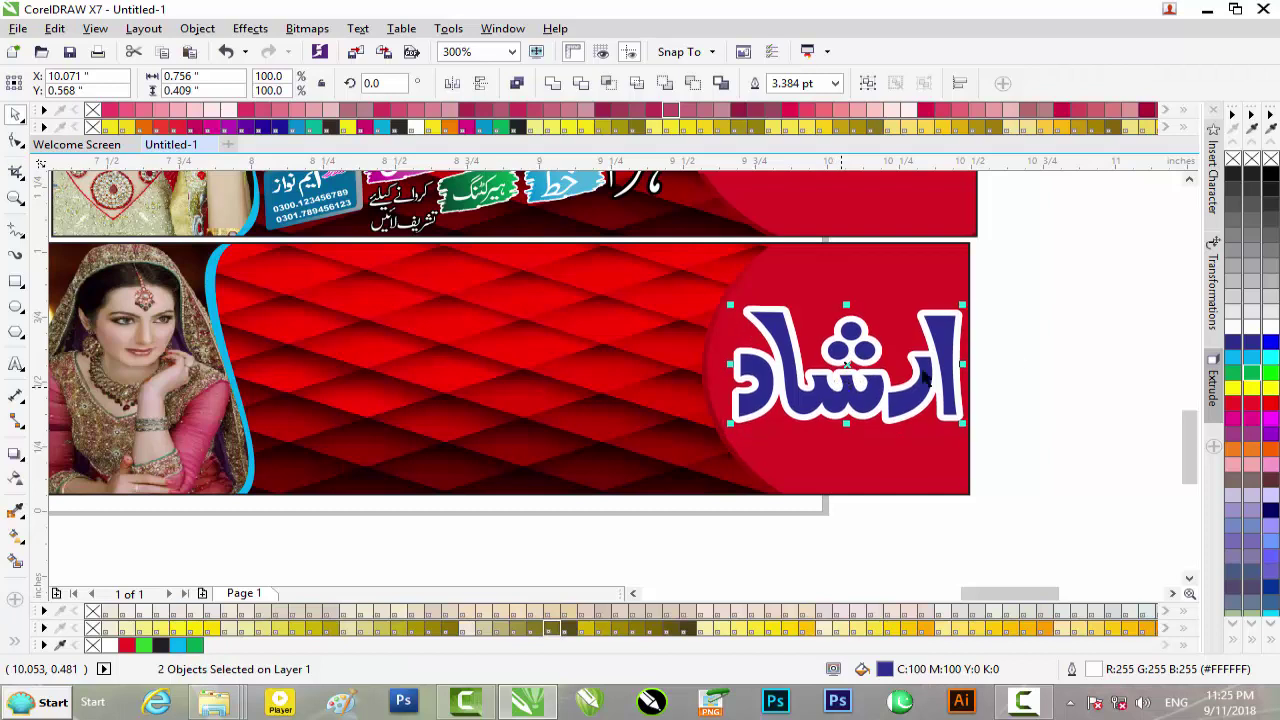
pyautogui.click(1129, 358)
# - Move the whole new banner down to leave a wider gap below the reference banner
pyautogui.moveTo(1191, 428)
pyautogui.mouseDown()
pyautogui.moveTo(1193, 395)
pyautogui.moveTo(1194, 412)
pyautogui.mouseUp()
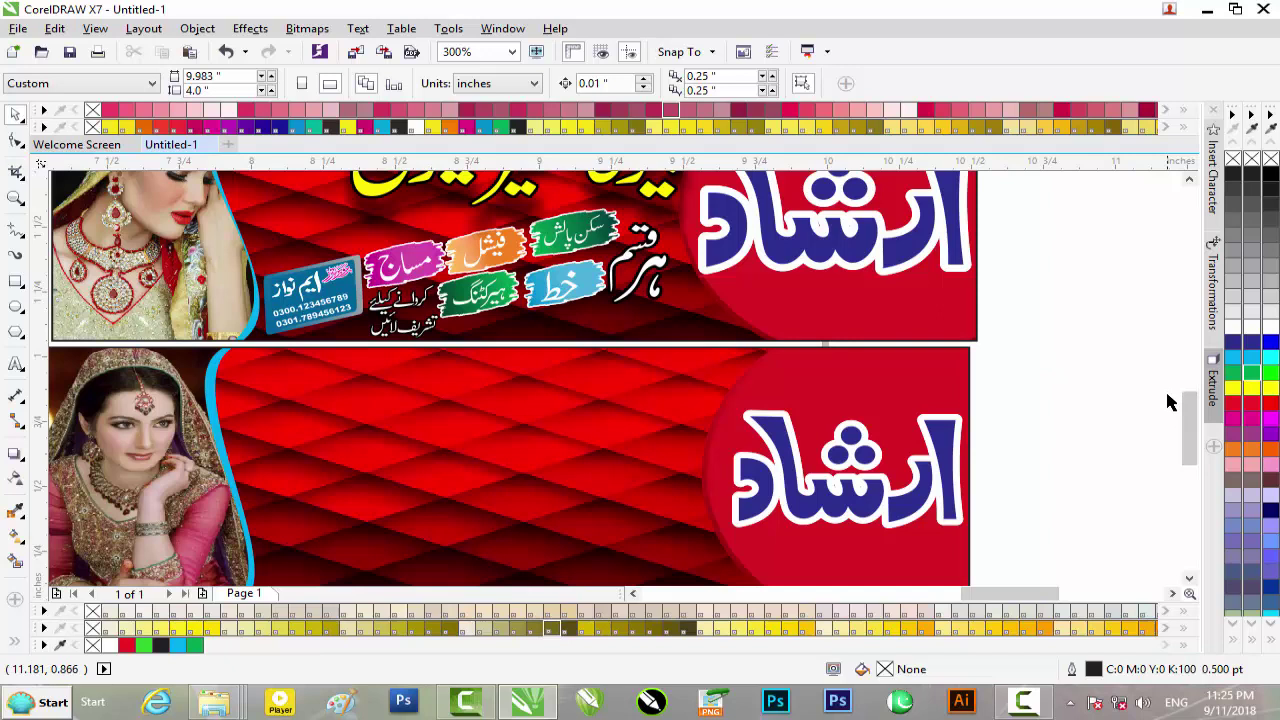
pyautogui.scroll(-1, 946, 362)
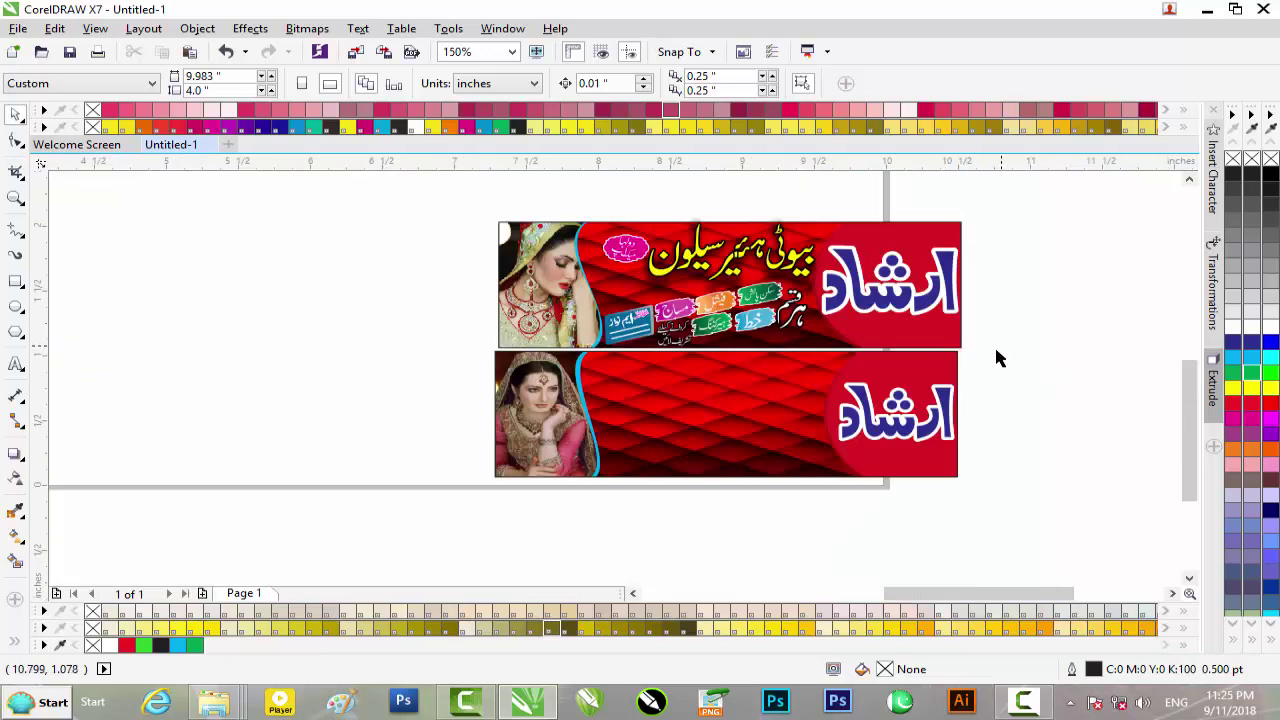
pyautogui.moveTo(628, 451); pyautogui.dragTo(480, 491)
pyautogui.moveTo(723, 414); pyautogui.dragTo(715, 495)
pyautogui.click(787, 381)
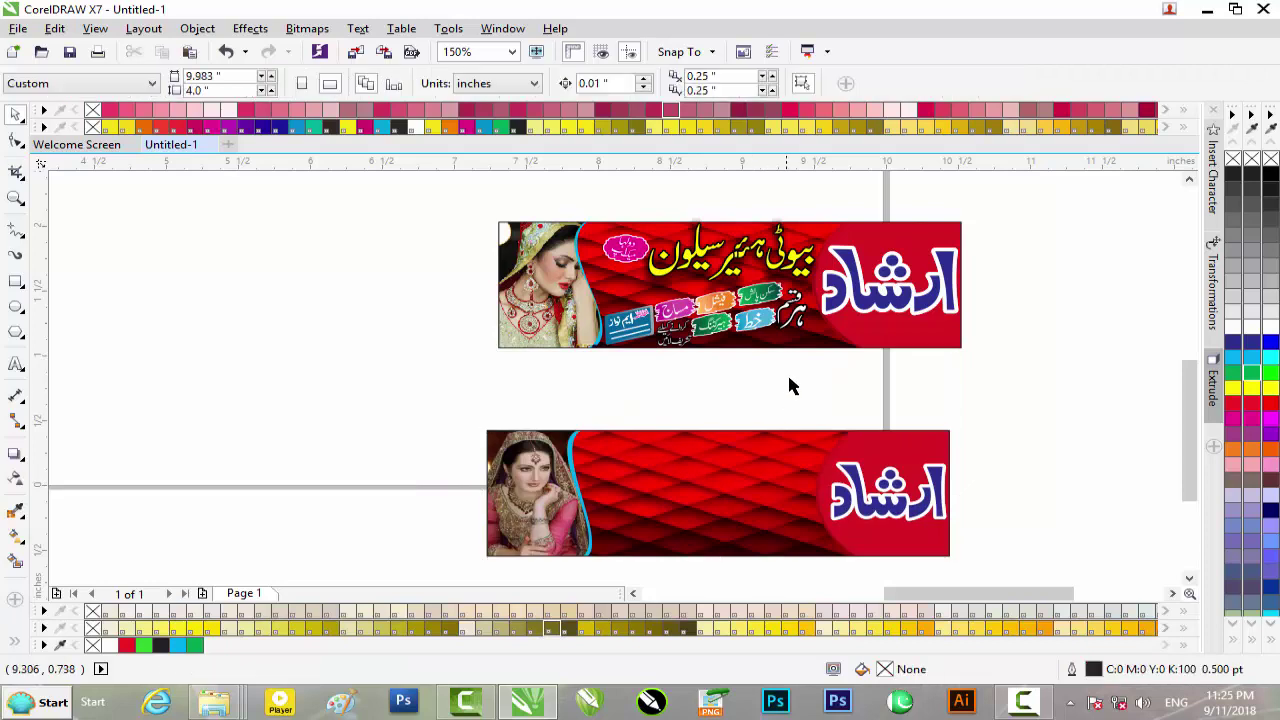
# - Copy the service badges, contact card and small white Urdu text from the reference banner onto the lower part of the new banner
pyautogui.scroll(1, 780, 375)
pyautogui.moveTo(878, 365); pyautogui.dragTo(412, 205)
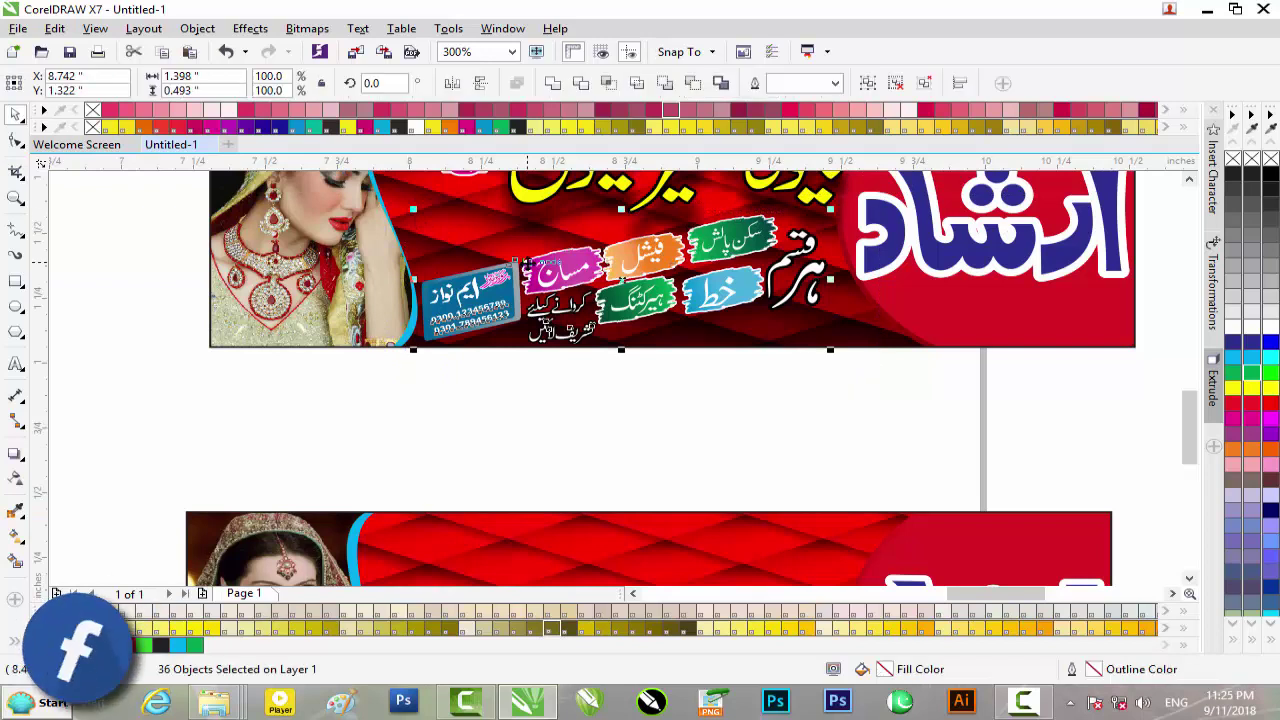
pyautogui.click(572, 284)
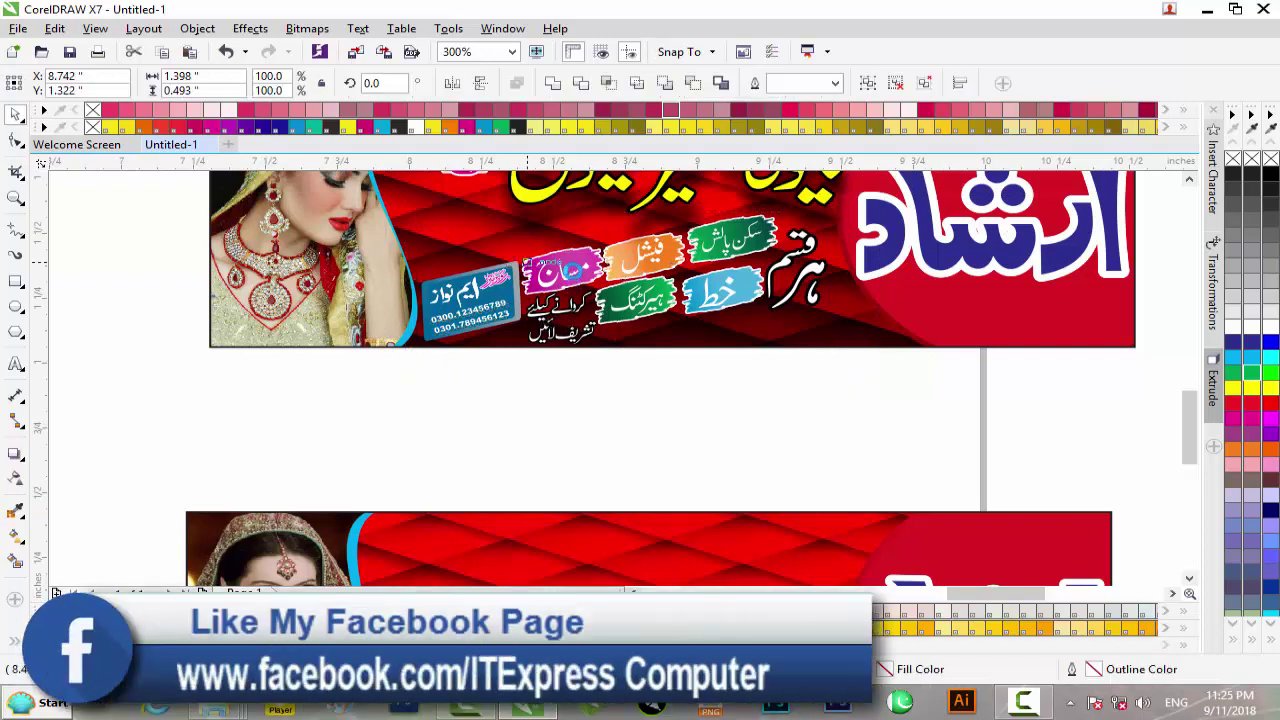
pyautogui.moveTo(572, 284); pyautogui.dragTo(516, 519)
pyautogui.moveTo(575, 407); pyautogui.dragTo(565, 425)
pyautogui.hotkey('ctrl', 'v')
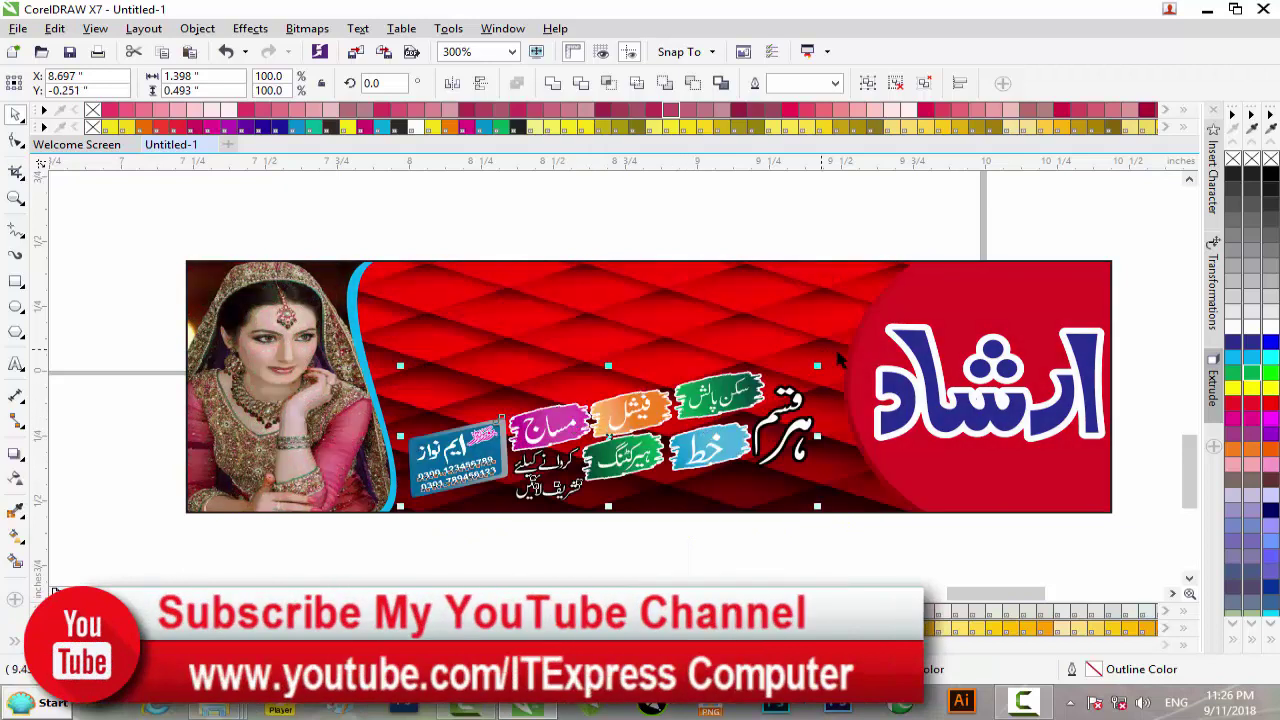
# - Stretch the copied badges and contact card to about 1.52 in wide, fitting them between the cyan strip and the red circle
pyautogui.moveTo(815, 436); pyautogui.dragTo(837, 437)
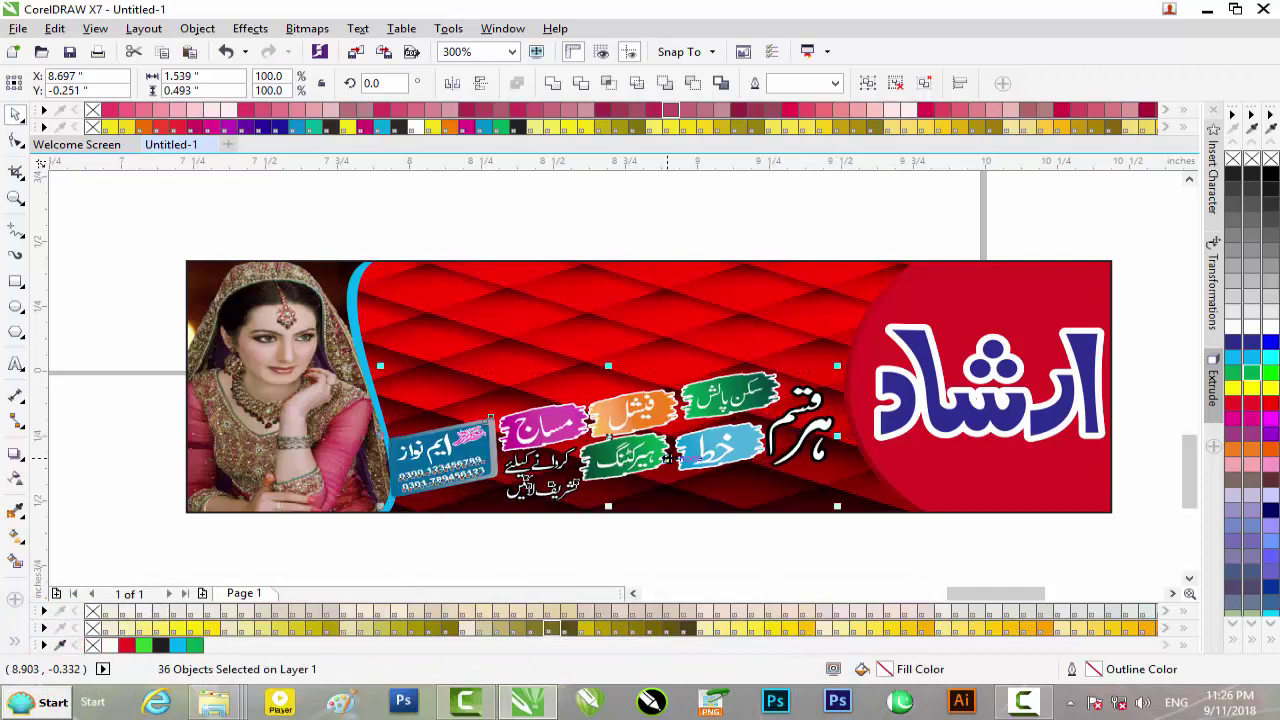
pyautogui.moveTo(667, 458); pyautogui.dragTo(673, 458)
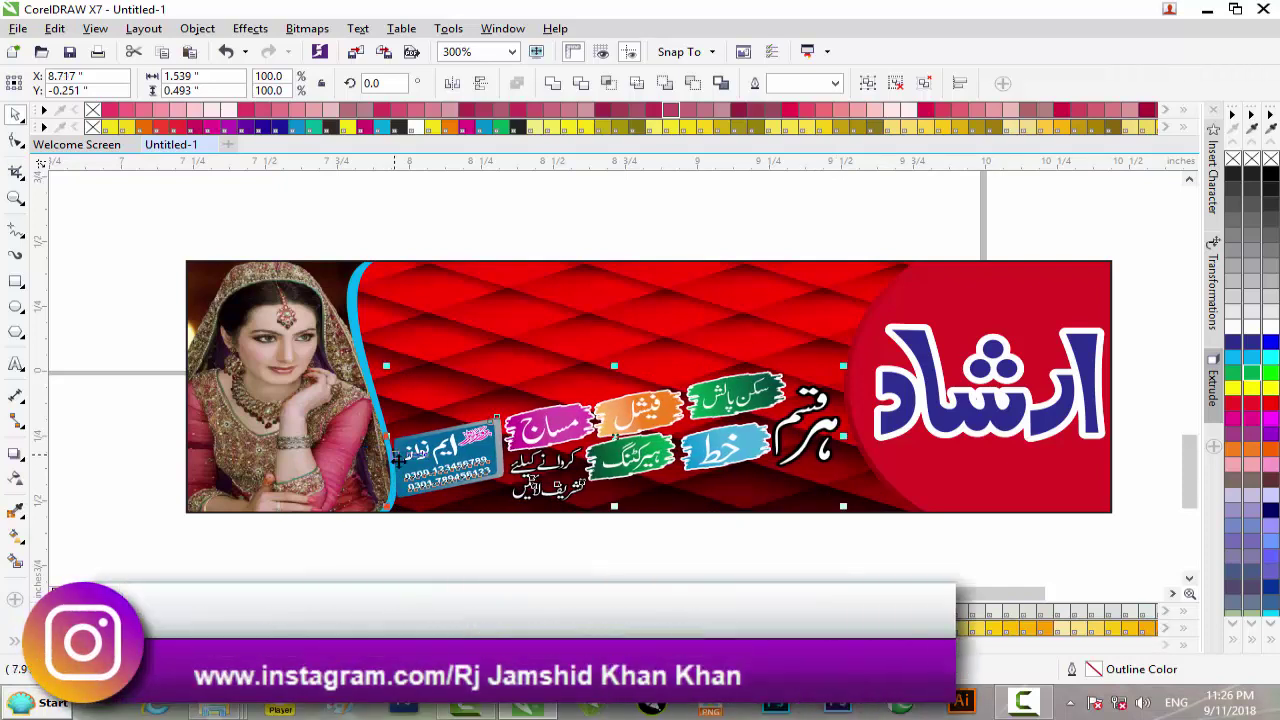
pyautogui.moveTo(388, 440); pyautogui.dragTo(400, 435)
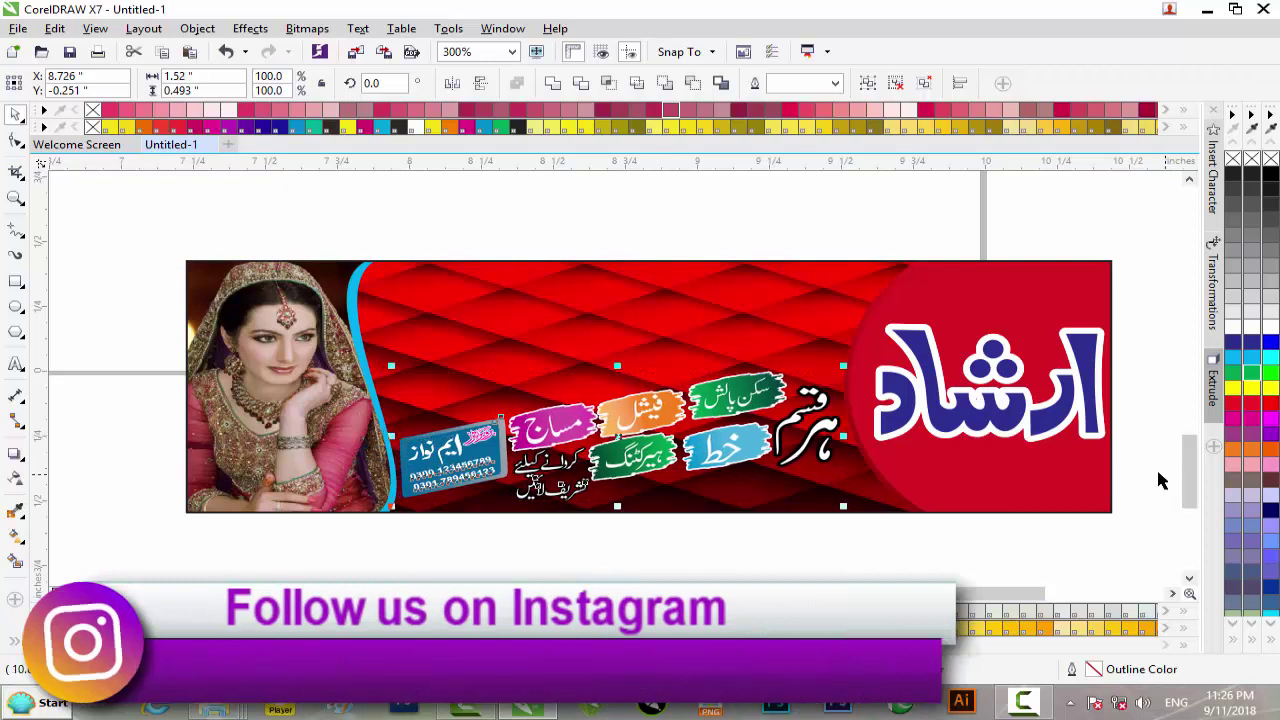
pyautogui.click(710, 568)
# - Copy the pink دولہا میک اپ badge from the reference banner into the empty space beneath it
pyautogui.moveTo(1190, 451); pyautogui.dragTo(1199, 376)
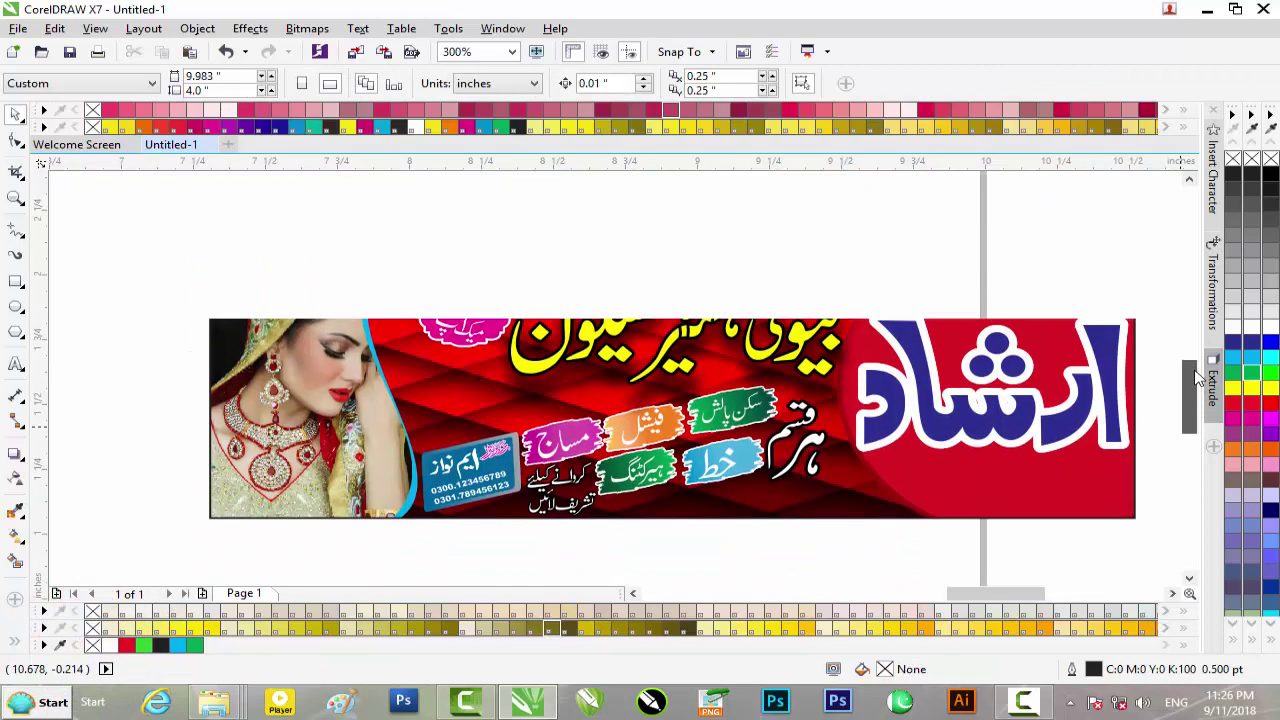
pyautogui.moveTo(379, 243); pyautogui.dragTo(535, 396)
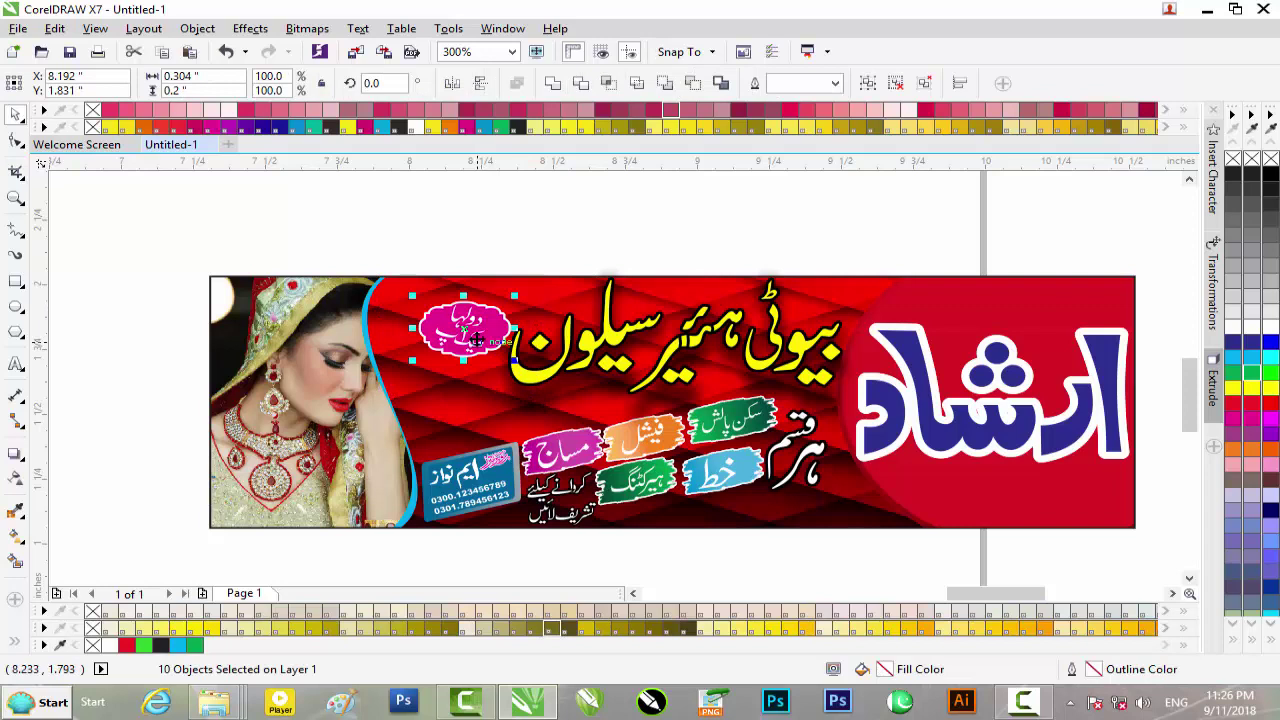
pyautogui.moveTo(477, 340); pyautogui.dragTo(594, 581)
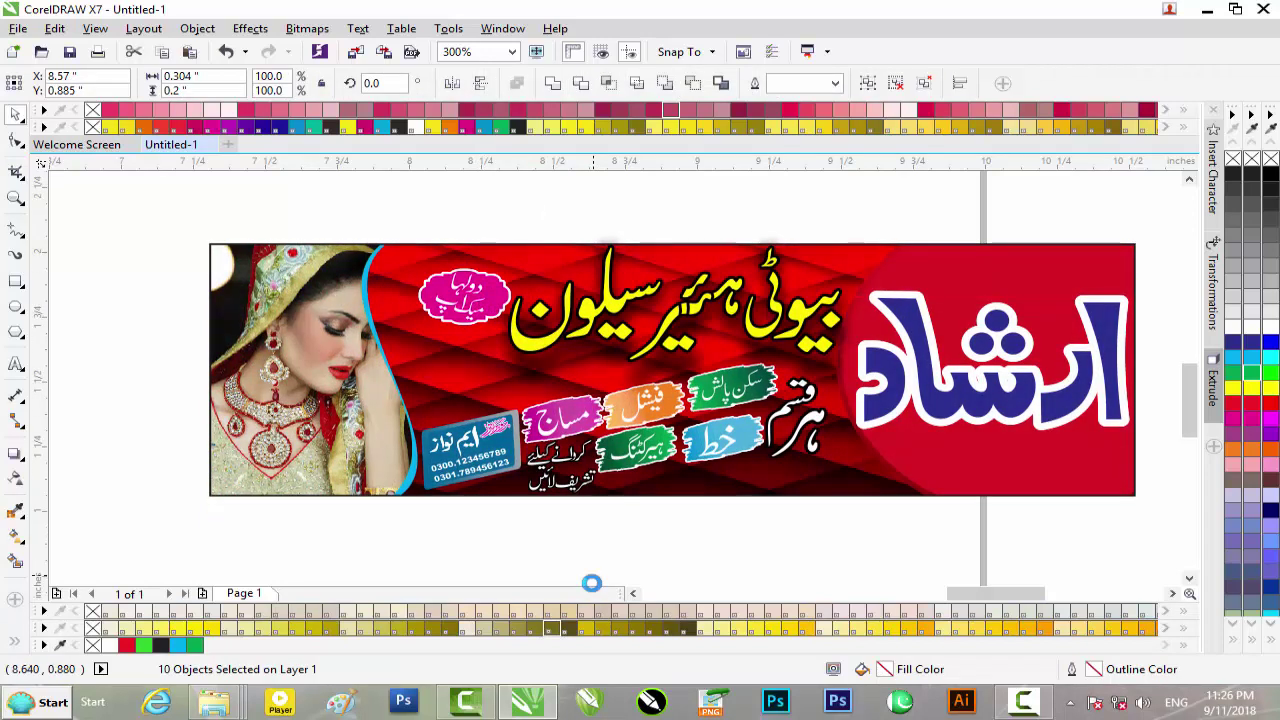
pyautogui.moveTo(592, 590); pyautogui.dragTo(661, 555)
pyautogui.scroll(-2, 661, 555)
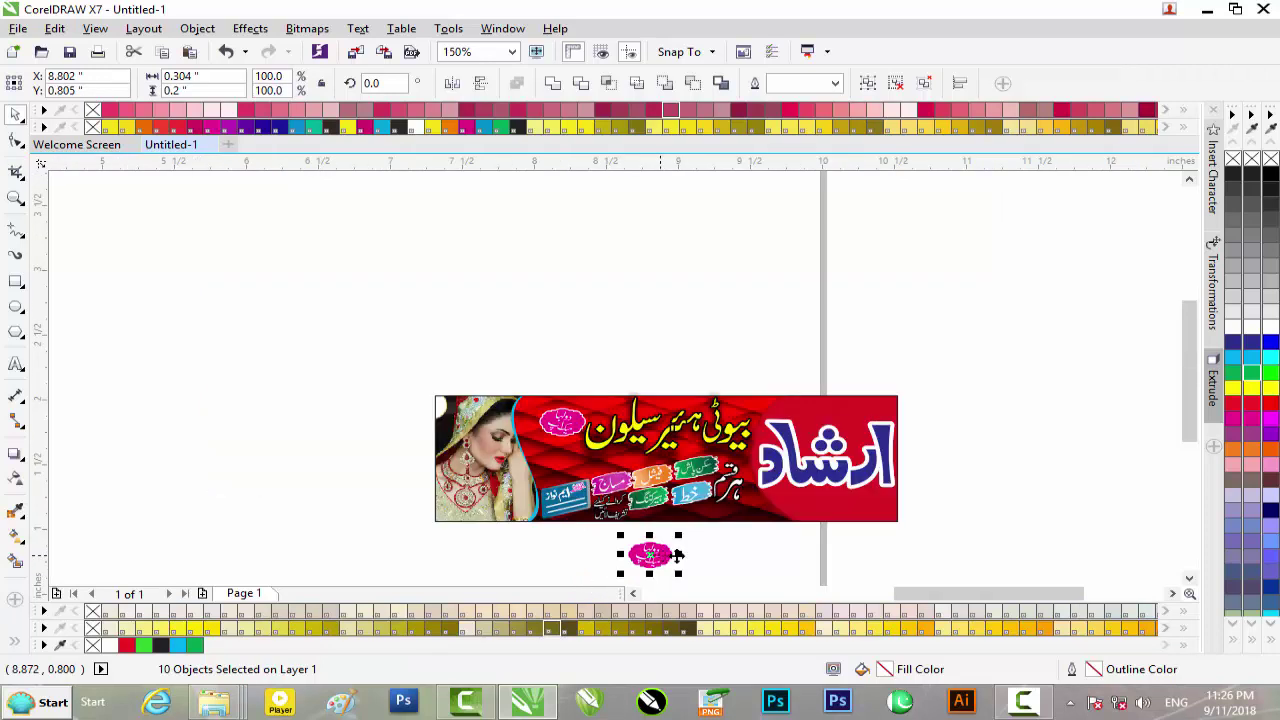
# - Move the pink badge onto the new banner's upper area beside the cyan strip and enlarge it to about 0.359 × 0.236 in
pyautogui.moveTo(1187, 369); pyautogui.dragTo(1182, 459)
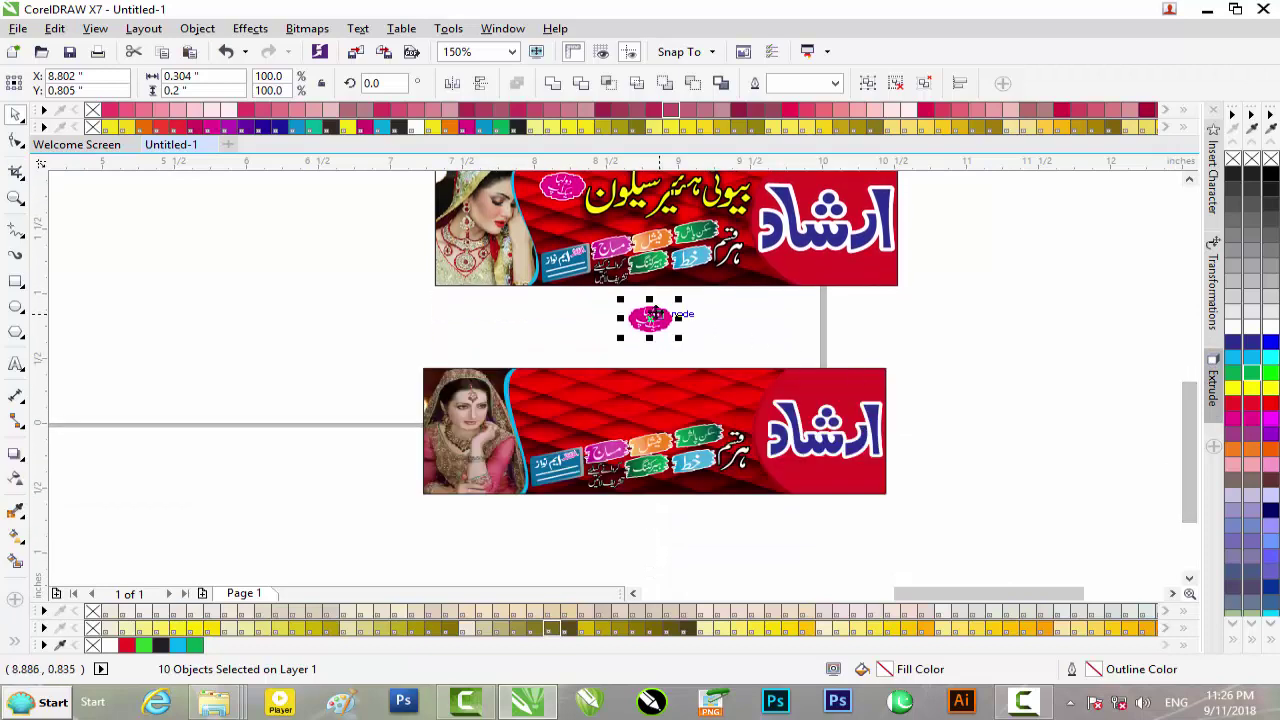
pyautogui.moveTo(650, 316); pyautogui.dragTo(592, 378)
pyautogui.scroll(2, 541, 386)
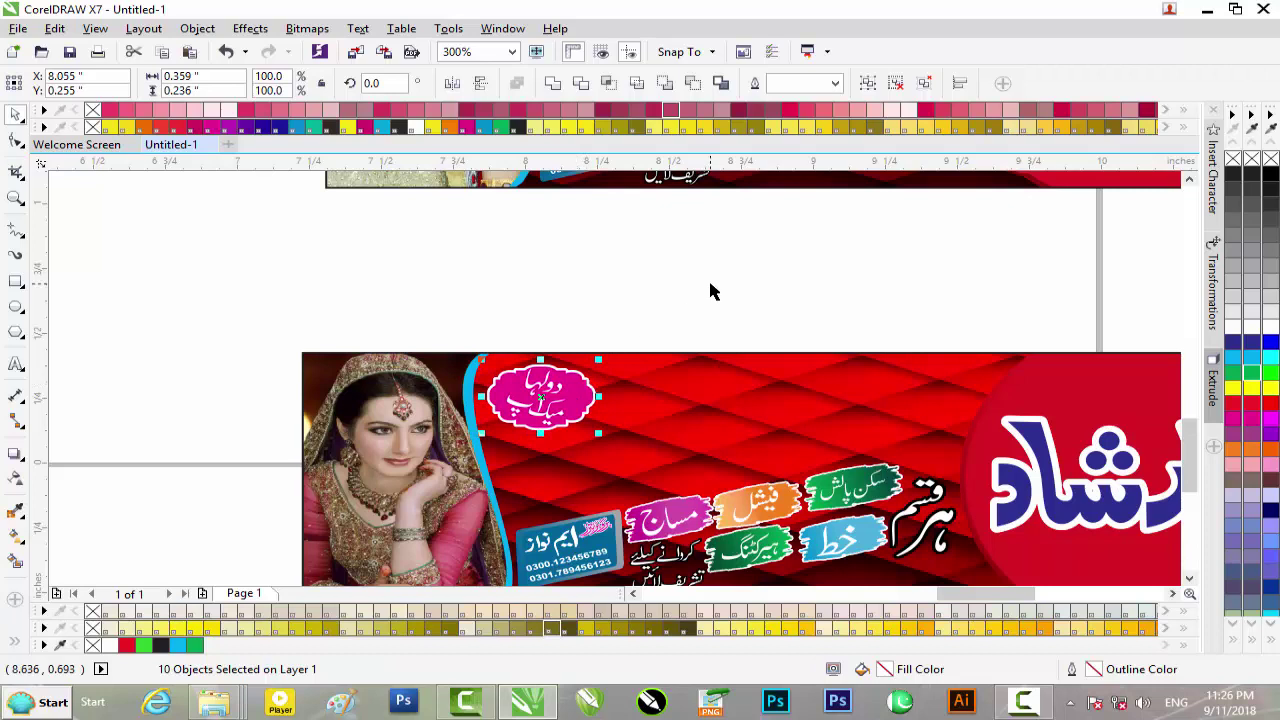
pyautogui.click(1147, 328)
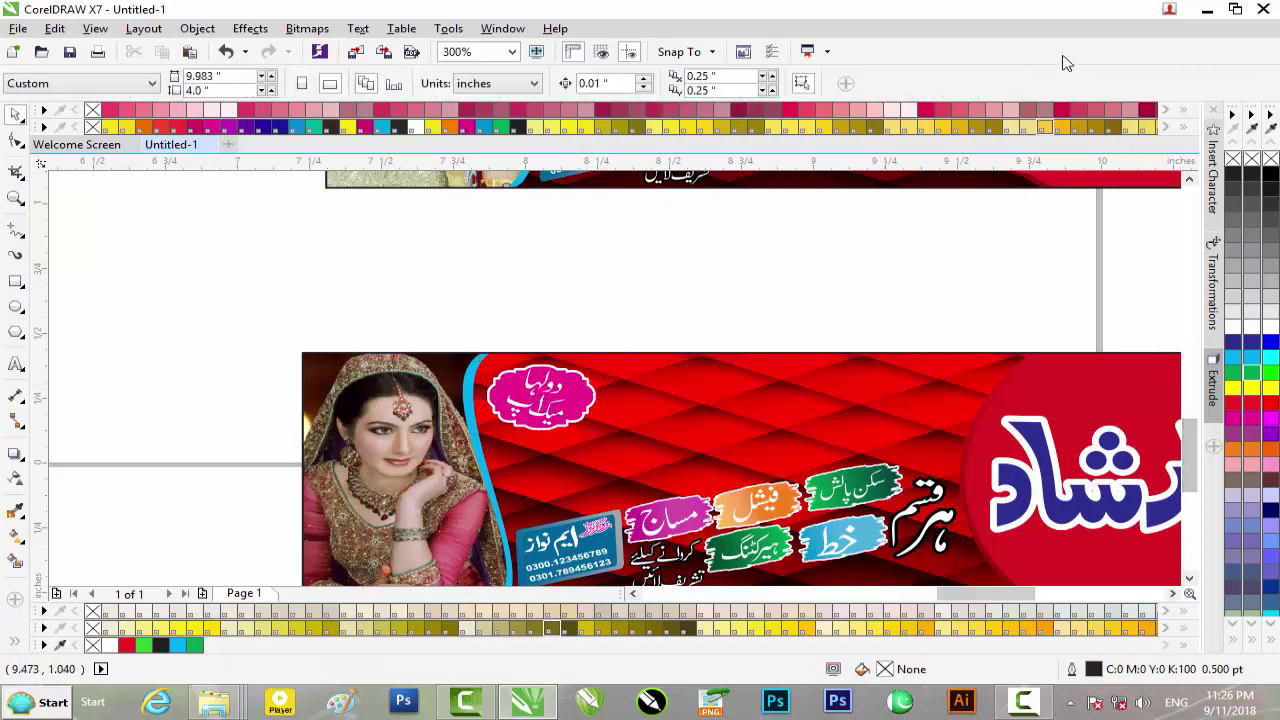
# - Close the wedding images folder and import the Urdu salon heading as an editable EPS with its text as curves
pyautogui.click(1208, 9)
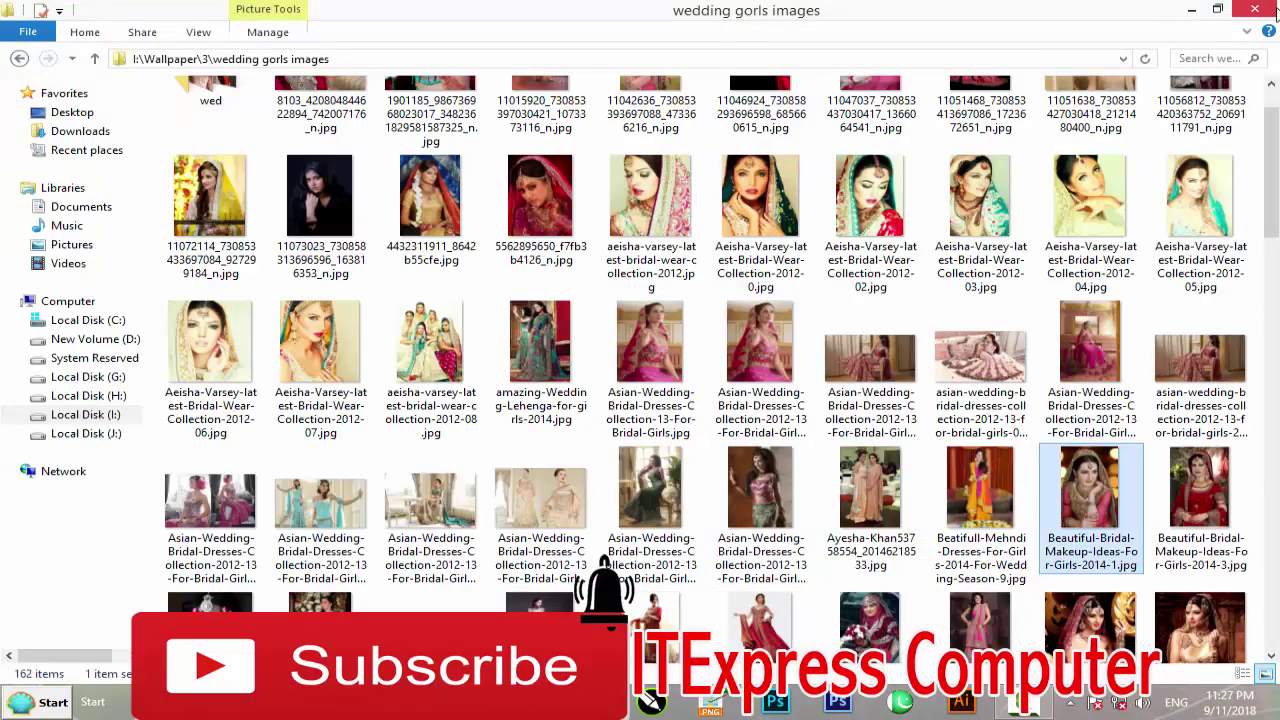
pyautogui.click(1276, 12)
pyautogui.moveTo(880, 170); pyautogui.dragTo(222, 285)
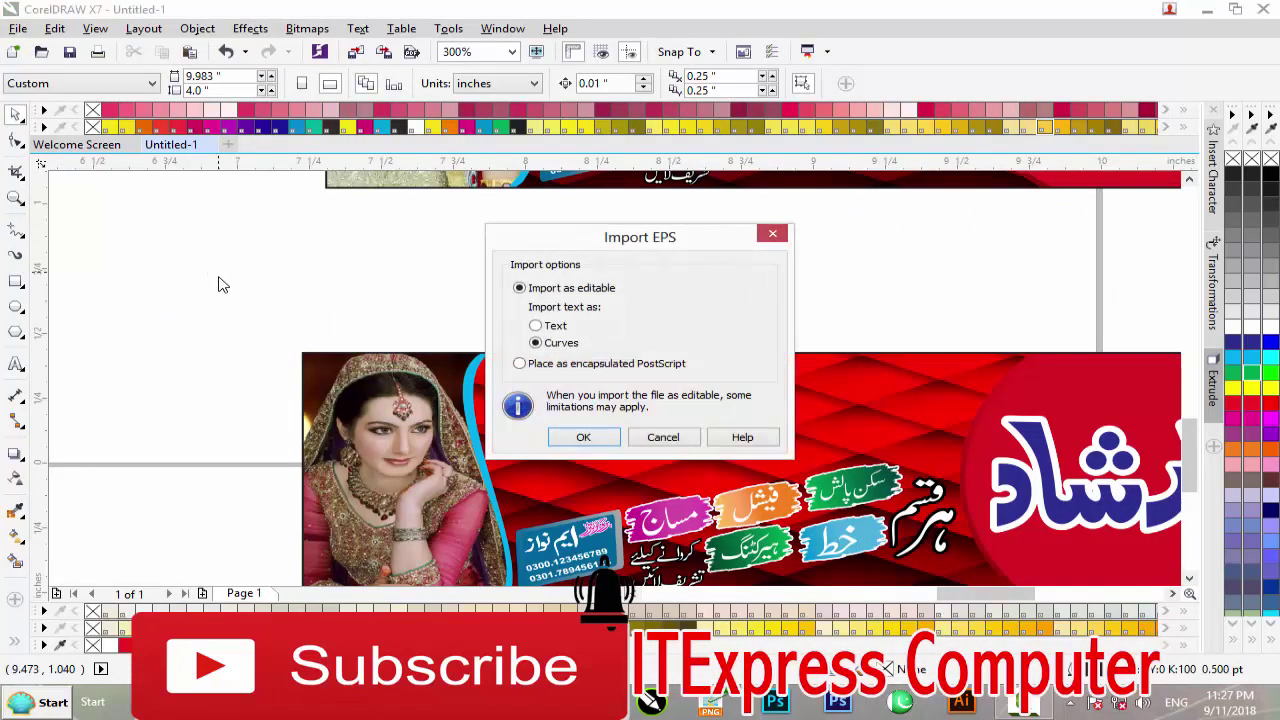
pyautogui.click(580, 438)
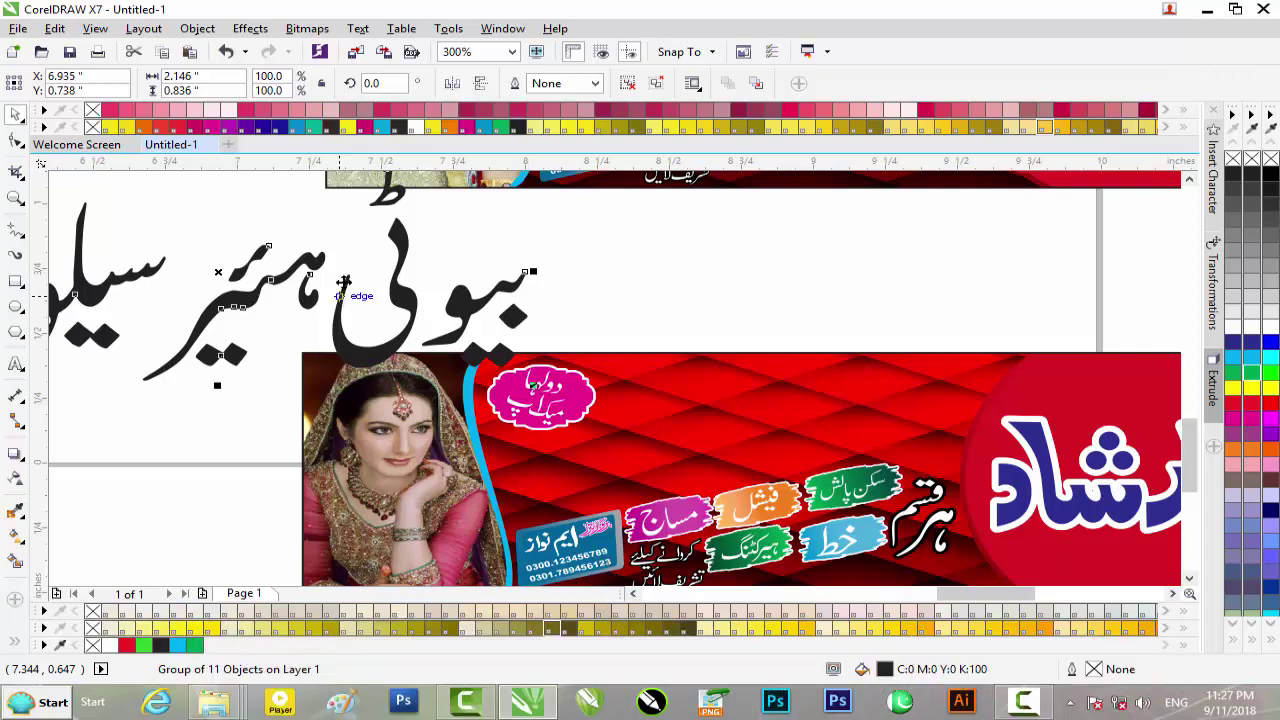
# - Move the imported black Urdu heading into the empty space beside the bridal photo and ungroup it
pyautogui.scroll(-1, 563, 275)
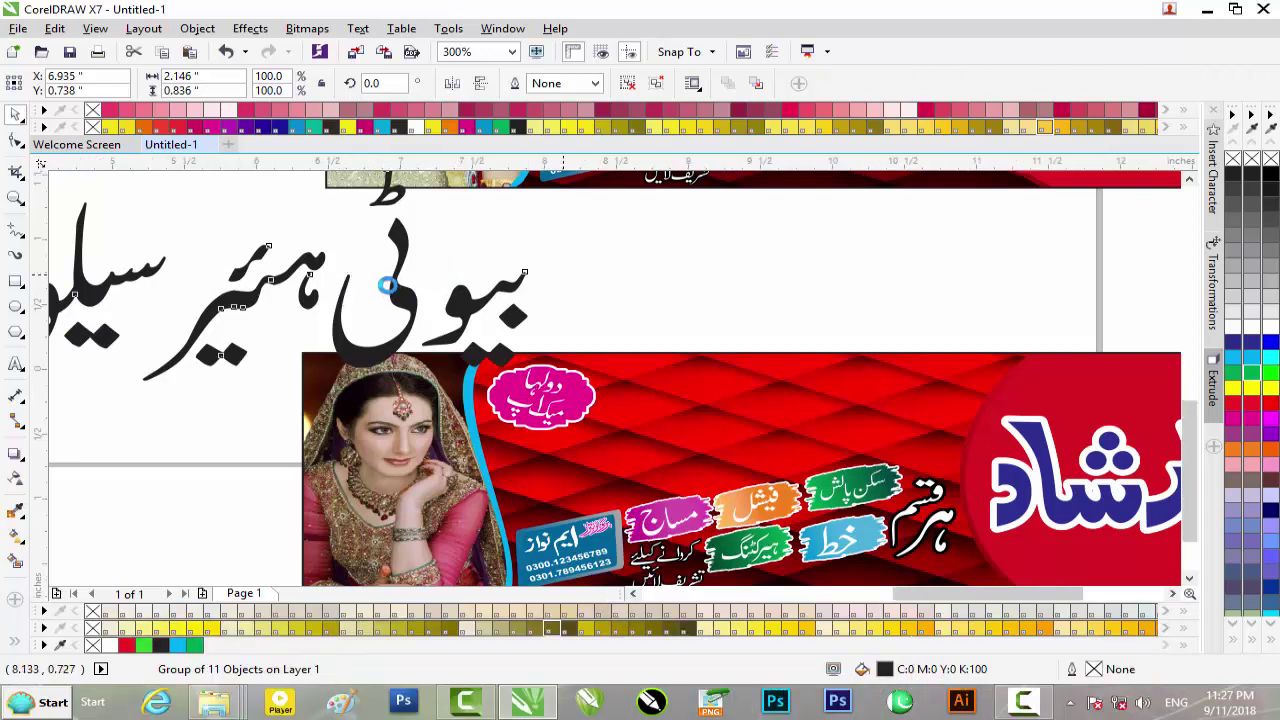
pyautogui.moveTo(498, 272); pyautogui.dragTo(356, 275)
pyautogui.scroll(1, 350, 285)
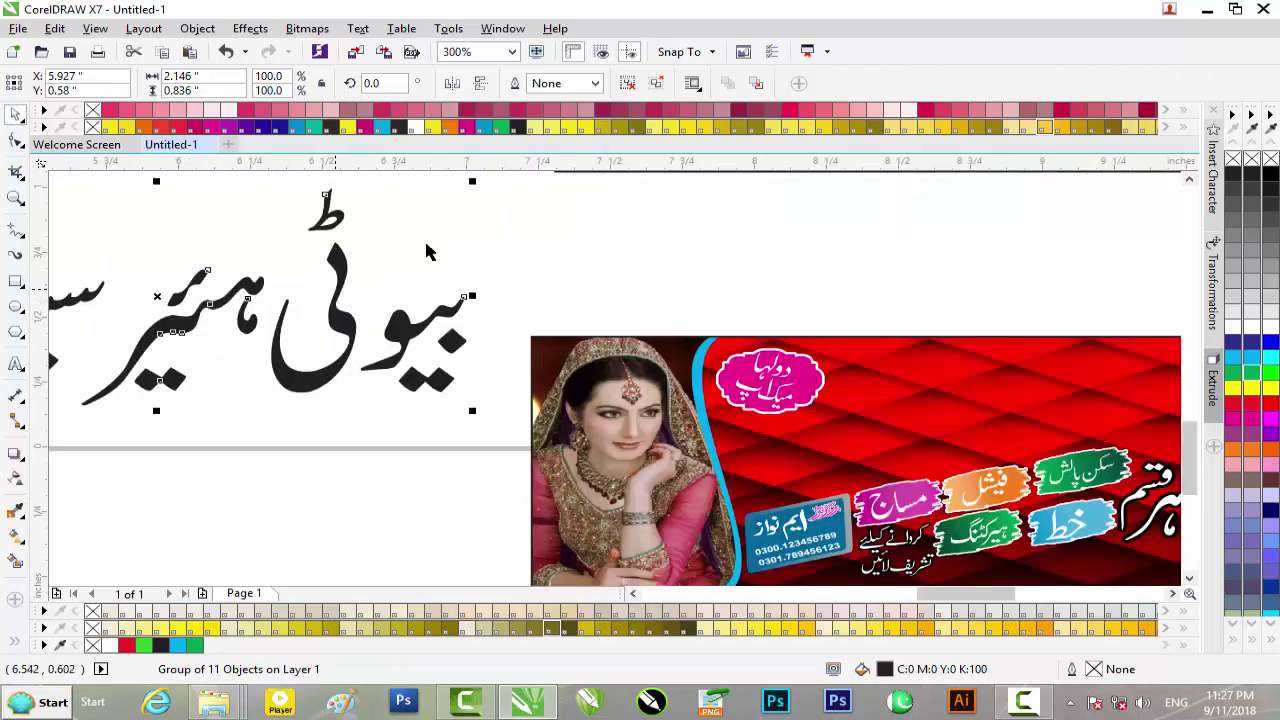
pyautogui.click(627, 83)
pyautogui.click(298, 270)
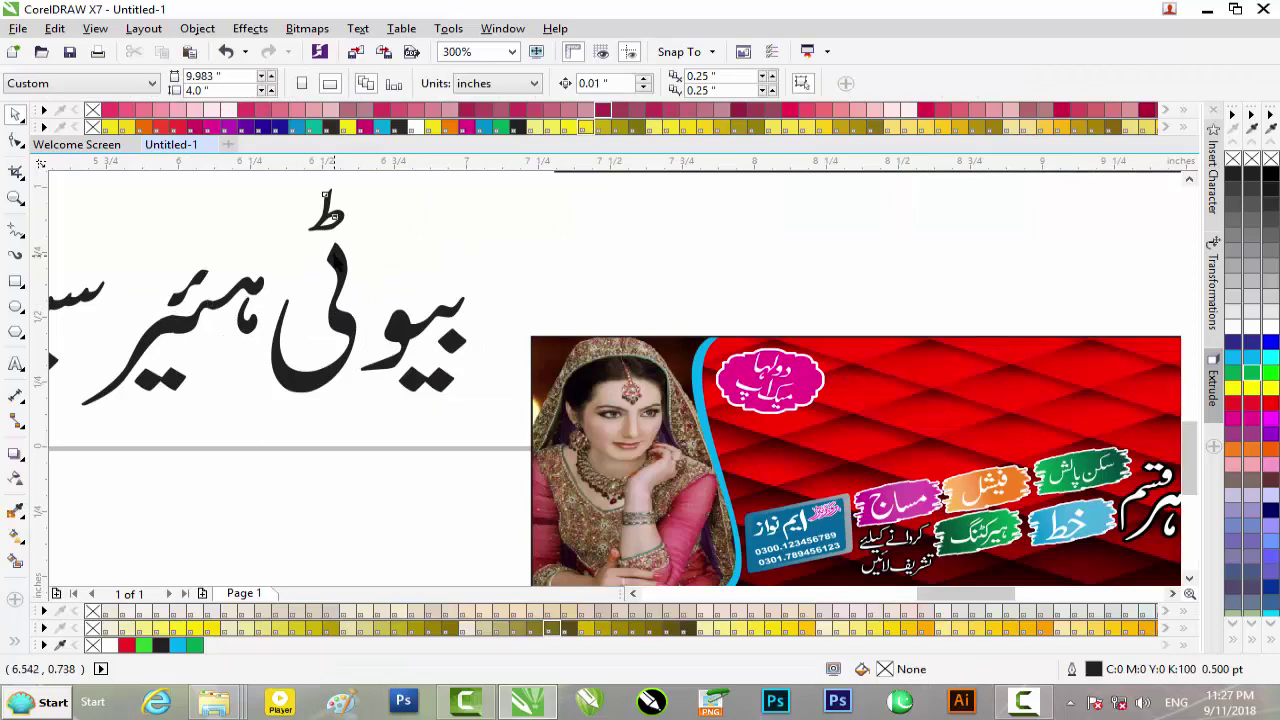
# - Shift the ٹی of the word بیوٹی closer to its neighbouring letters and lower its small ط mark
pyautogui.click(335, 250)
pyautogui.moveTo(335, 250); pyautogui.dragTo(350, 250)
pyautogui.moveTo(329, 181); pyautogui.dragTo(334, 214)
pyautogui.click(416, 260)
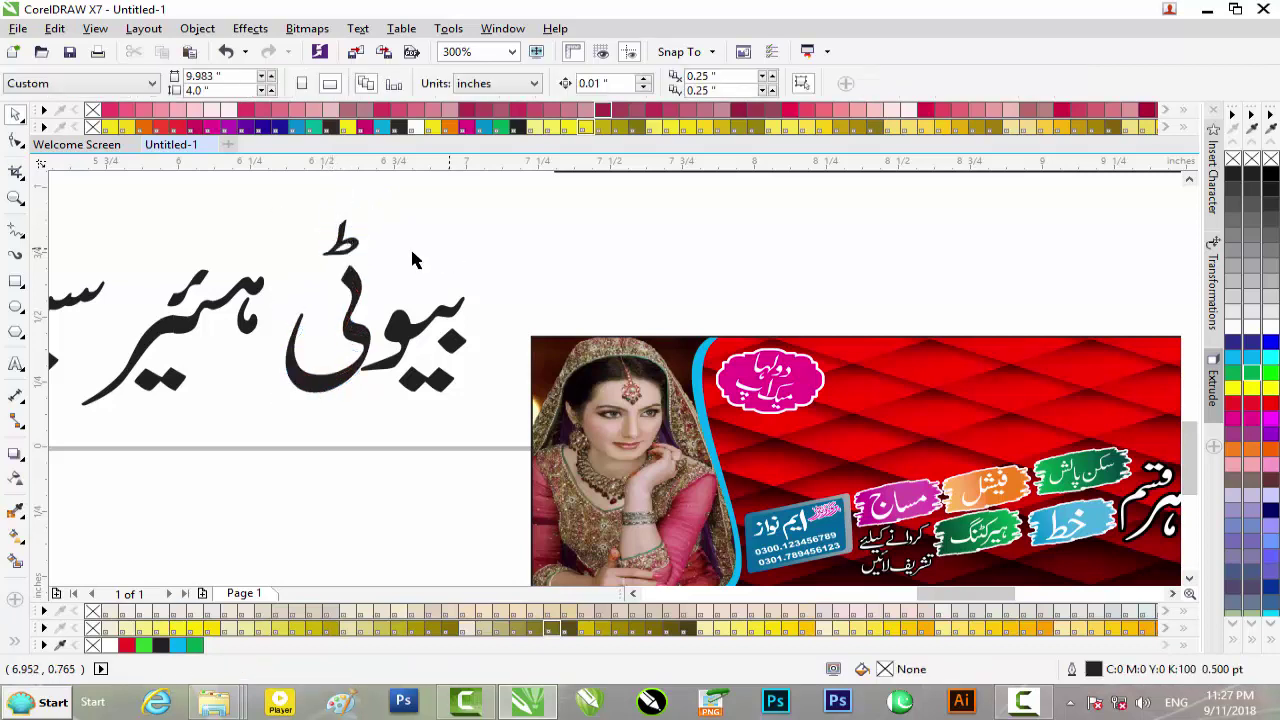
# - Shift all the pieces of the word ہئیر closer to the word بیوٹی in the black Urdu heading
pyautogui.moveTo(79, 424); pyautogui.dragTo(62, 441)
pyautogui.press('Right')
pyautogui.press('Right')
pyautogui.press('Right')
pyautogui.press('Right')
pyautogui.press('Right')
pyautogui.press('Right')
pyautogui.press('Right')
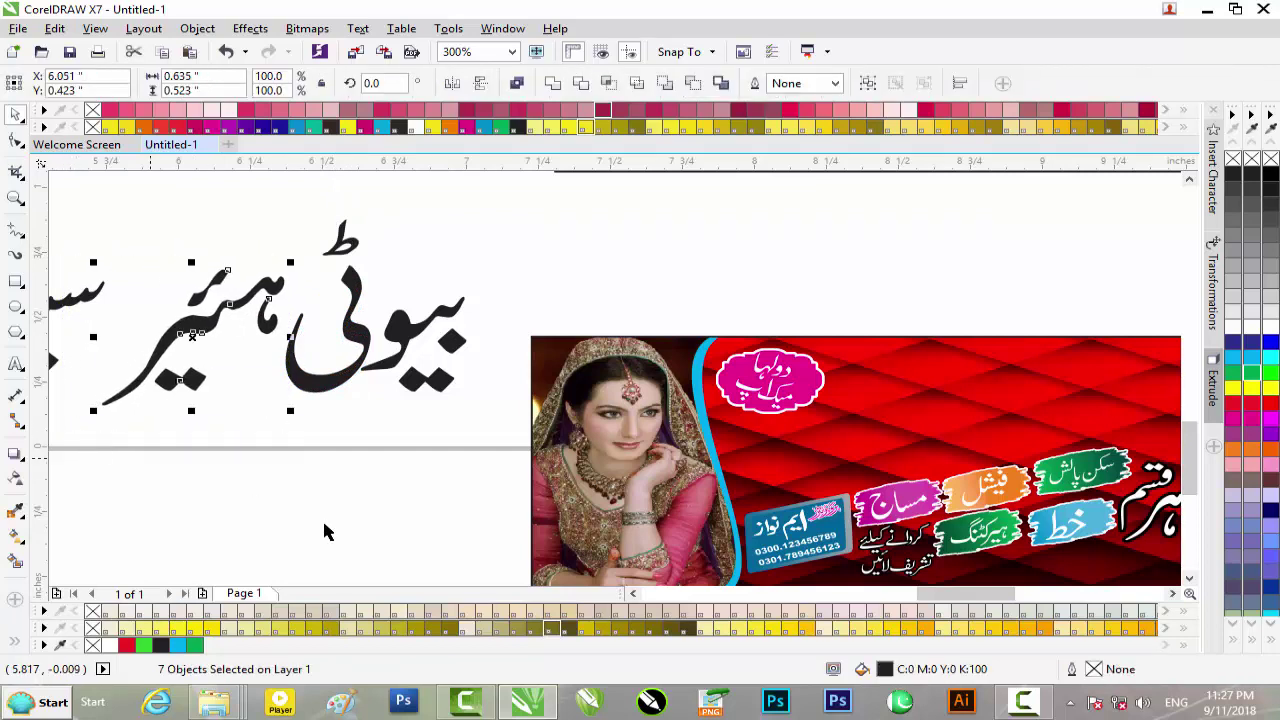
# - Shift the word سیلون closer to the word ہئیر to tighten the heading's spacing
pyautogui.moveTo(962, 594); pyautogui.dragTo(920, 600)
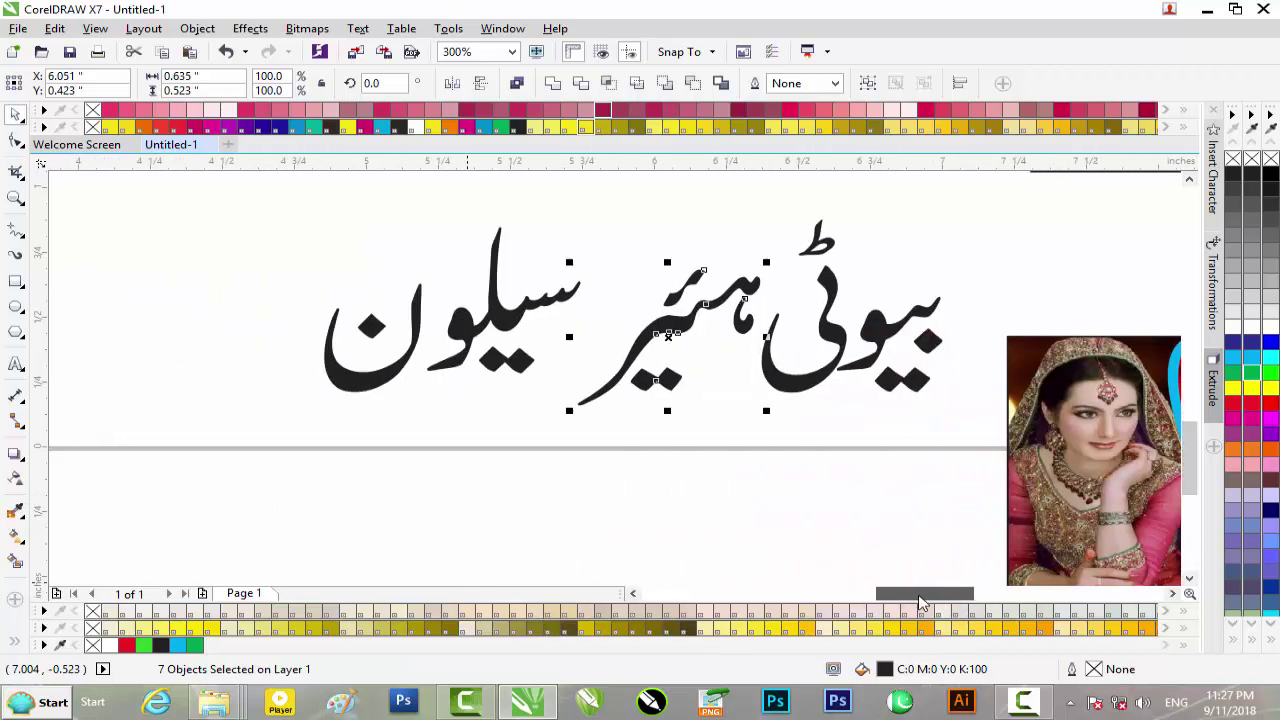
pyautogui.moveTo(610, 208); pyautogui.dragTo(271, 427)
pyautogui.press('Right')
pyautogui.press('Right')
pyautogui.press('Right')
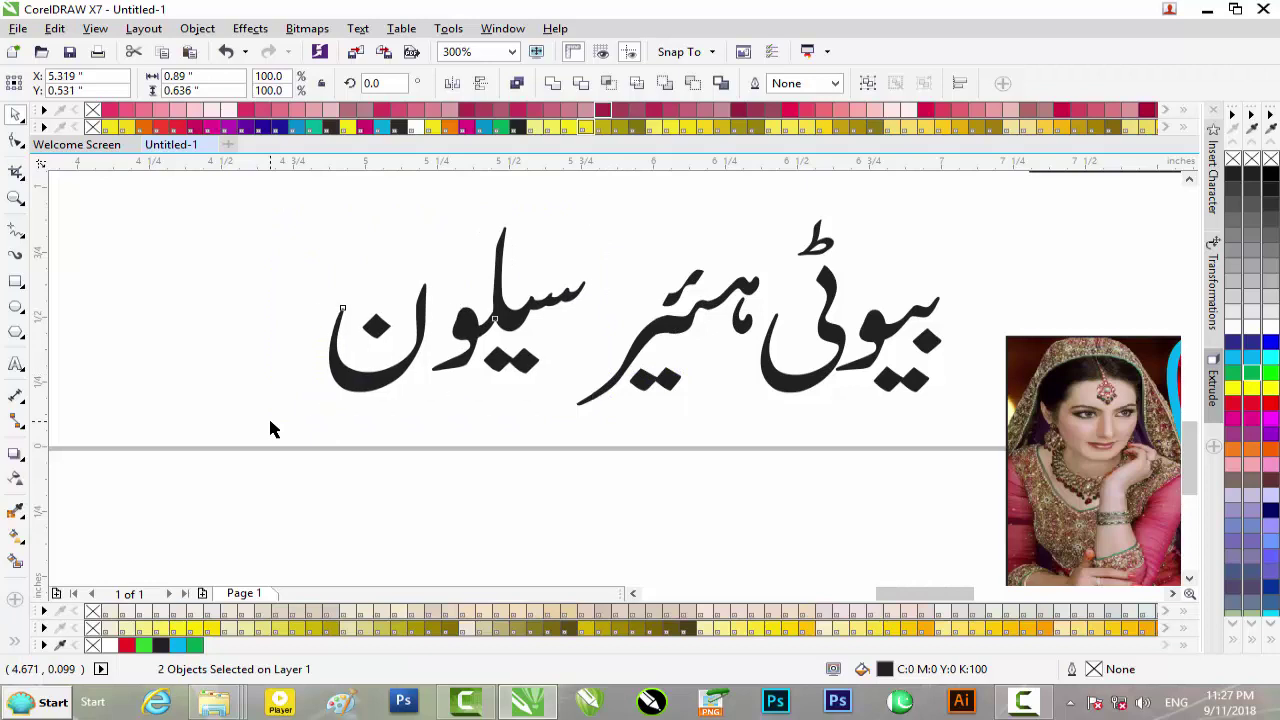
pyautogui.press('Right')
pyautogui.press('Right')
pyautogui.press('Right')
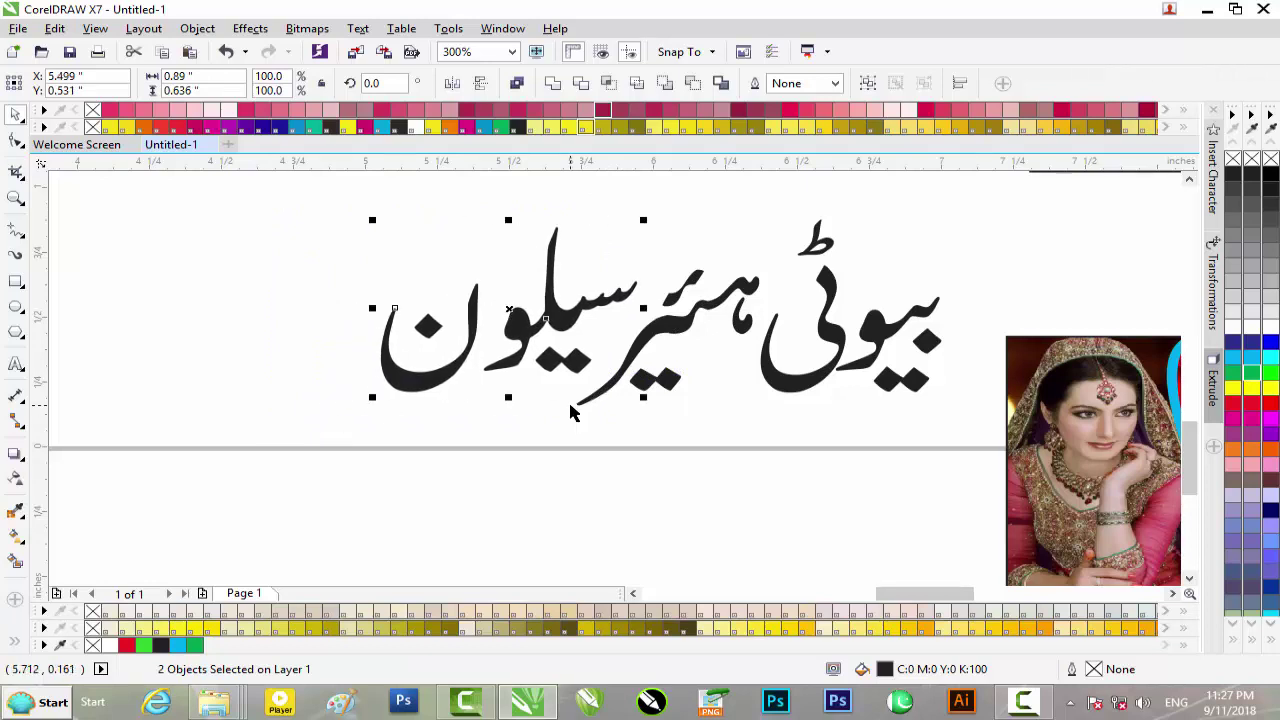
pyautogui.click(923, 436)
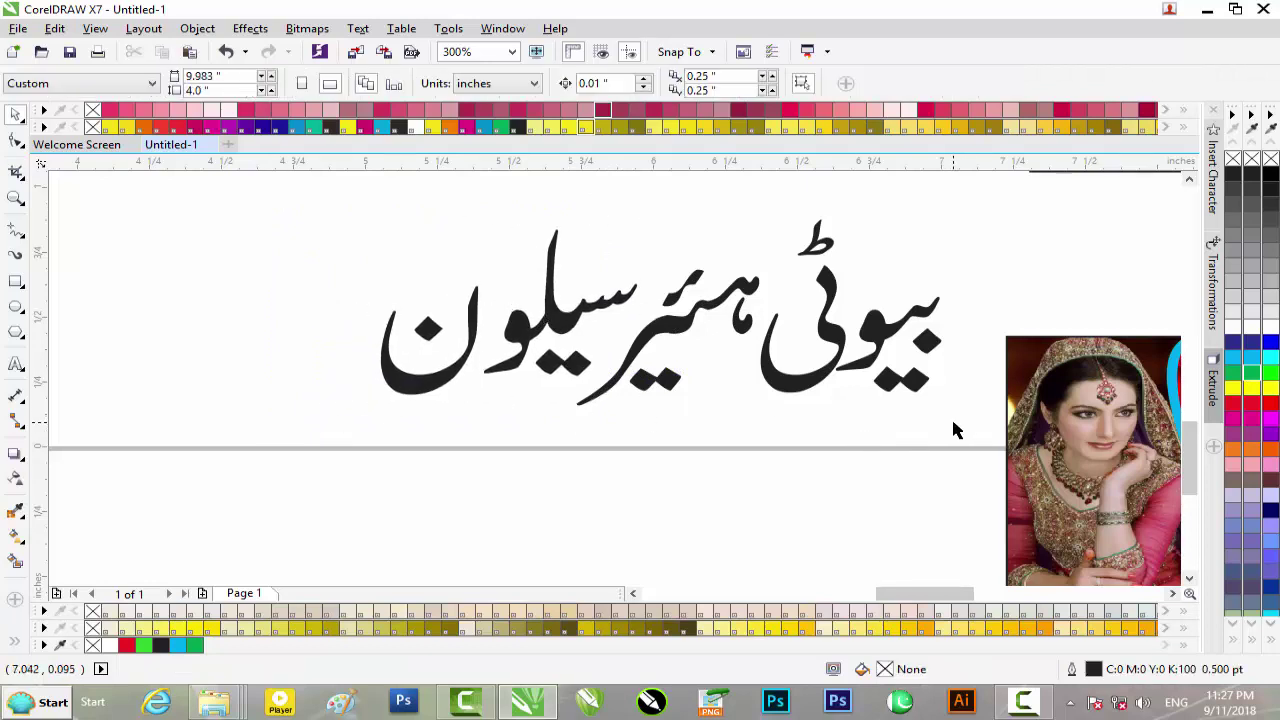
# - Group all the letters of the black Urdu heading and move the group onto the new banner's red patterned area
pyautogui.moveTo(249, 263); pyautogui.dragTo(245, 191)
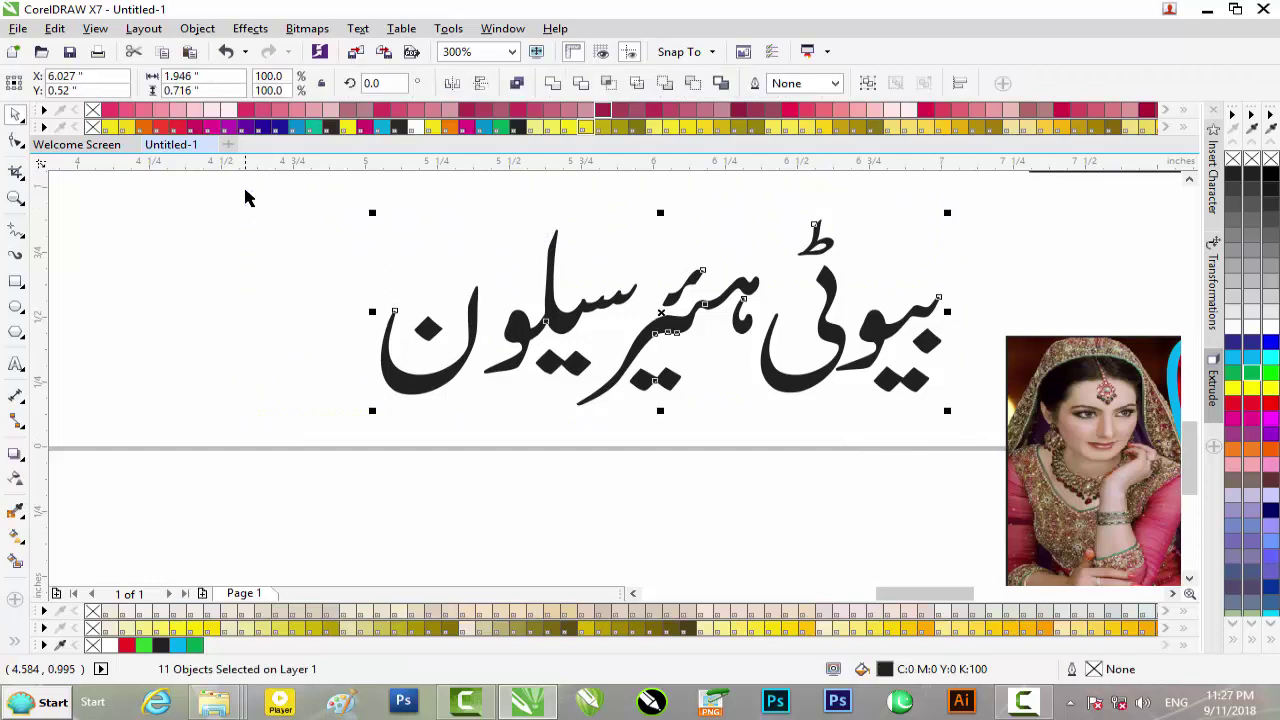
pyautogui.hotkey('ctrl', 'g')
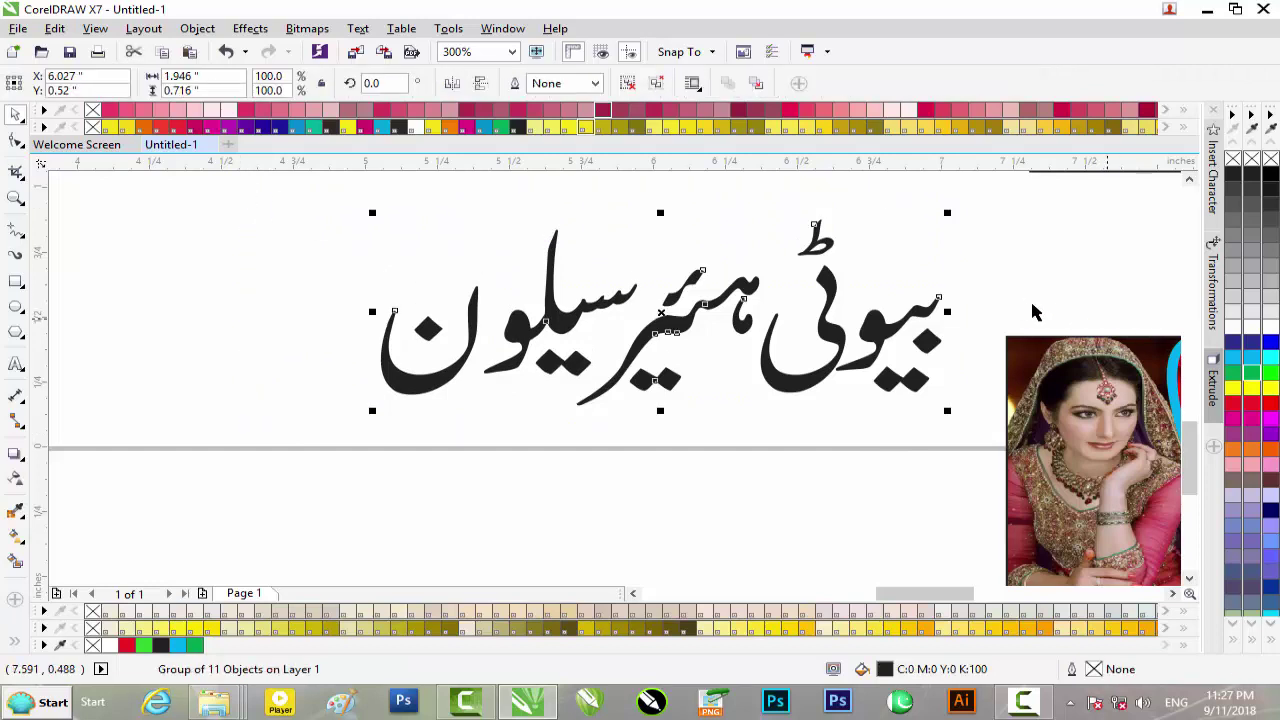
pyautogui.scroll(-1, 720, 295)
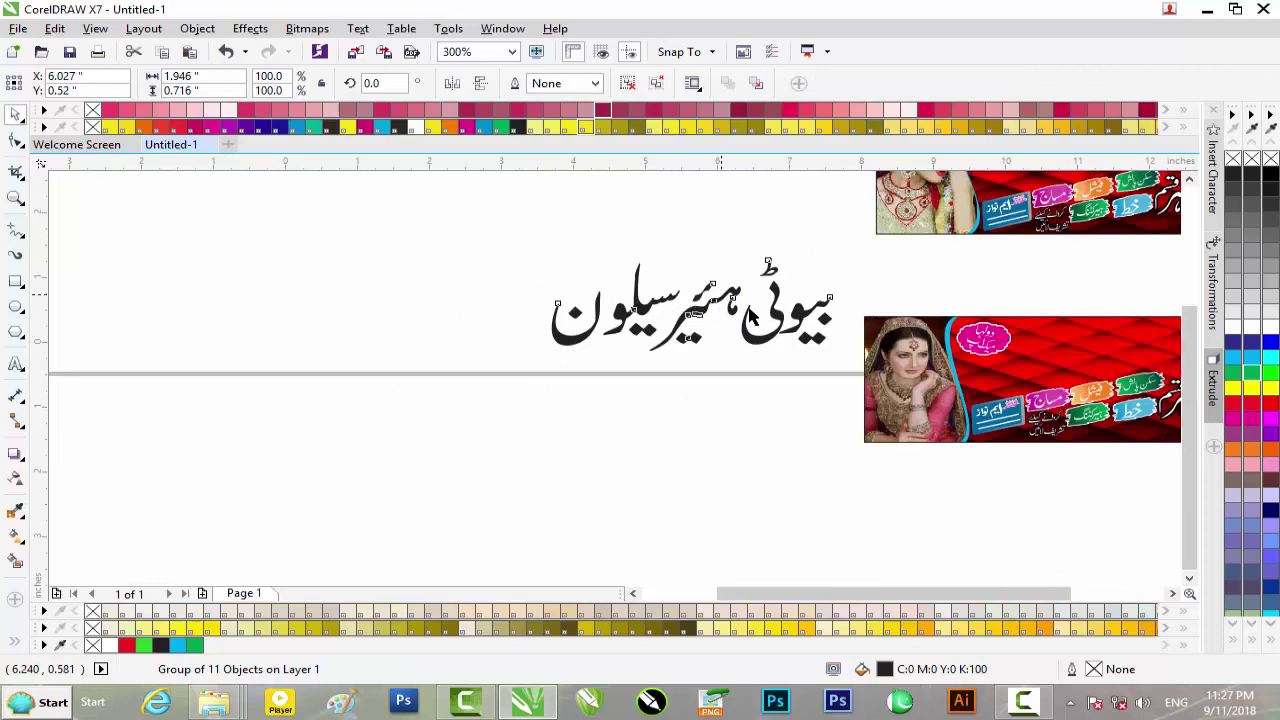
pyautogui.scroll(-1, 717, 329)
pyautogui.moveTo(717, 329); pyautogui.dragTo(751, 336)
pyautogui.moveTo(950, 345); pyautogui.dragTo(969, 305)
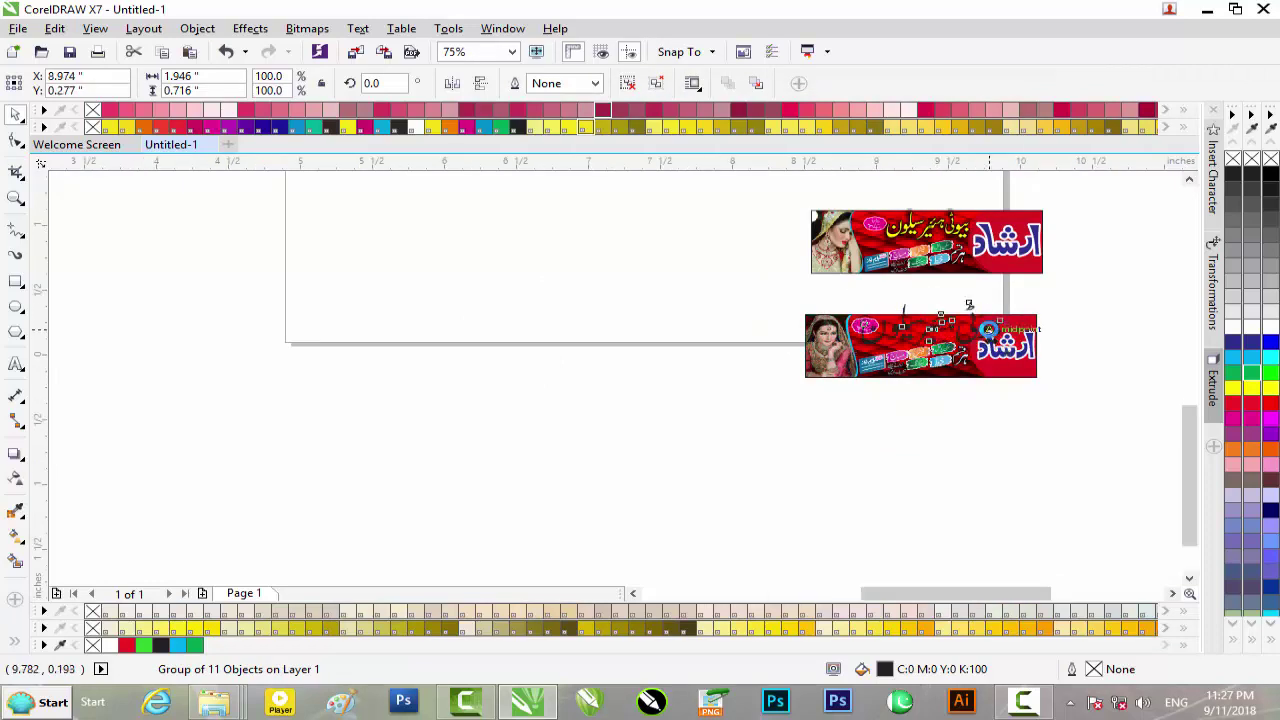
# - Scale the grouped heading down proportionally about its centre to about 1.209 × 0.445 in
pyautogui.scroll(3, 969, 305)
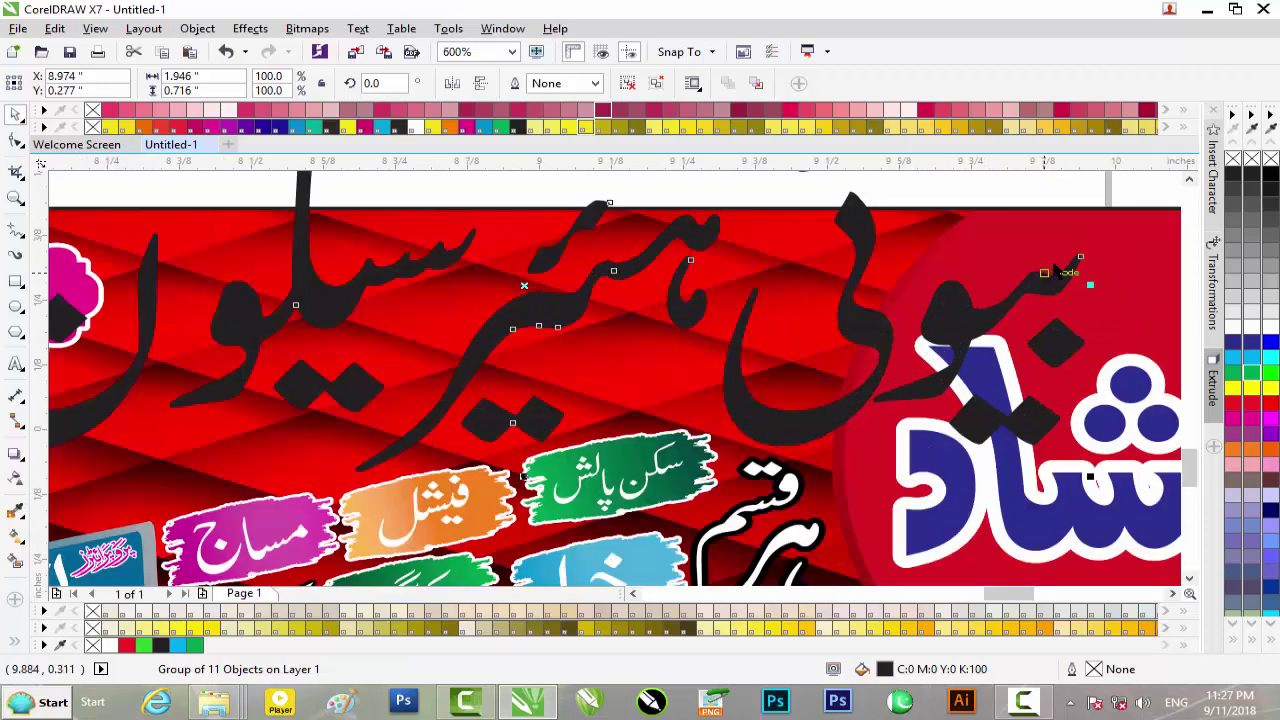
pyautogui.scroll(-1, 1066, 250)
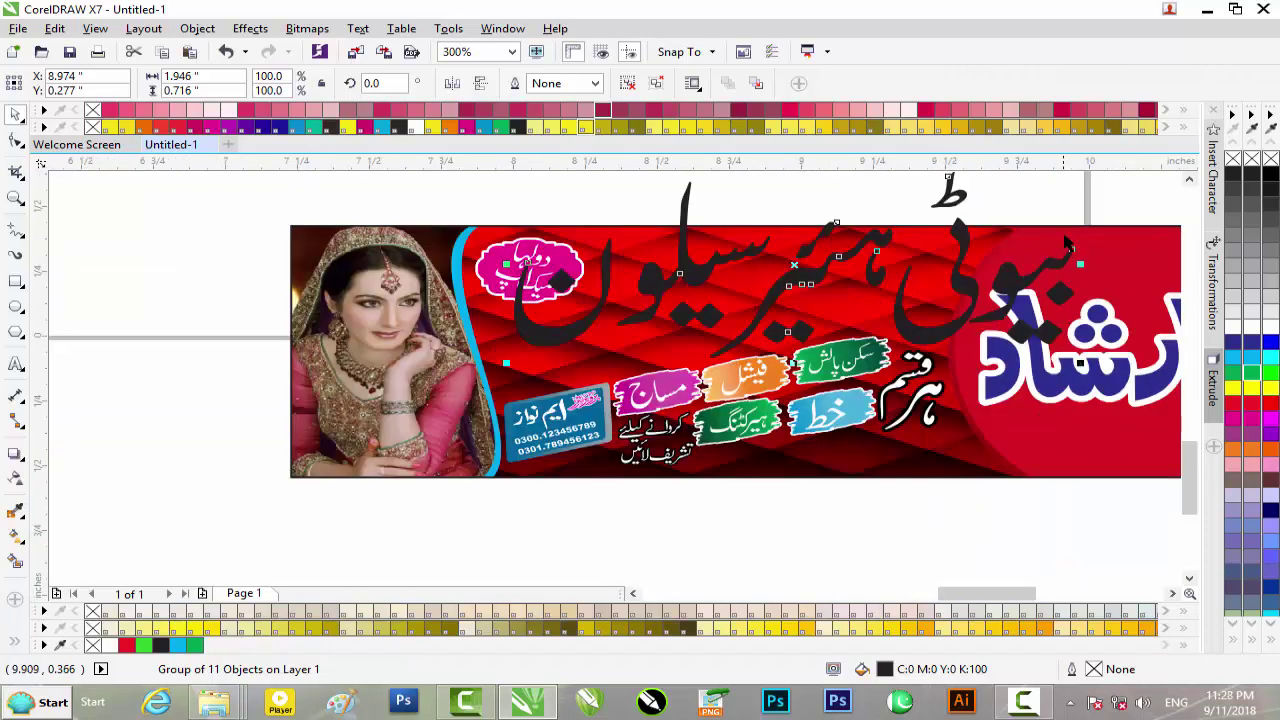
pyautogui.moveTo(1197, 456); pyautogui.dragTo(1190, 430)
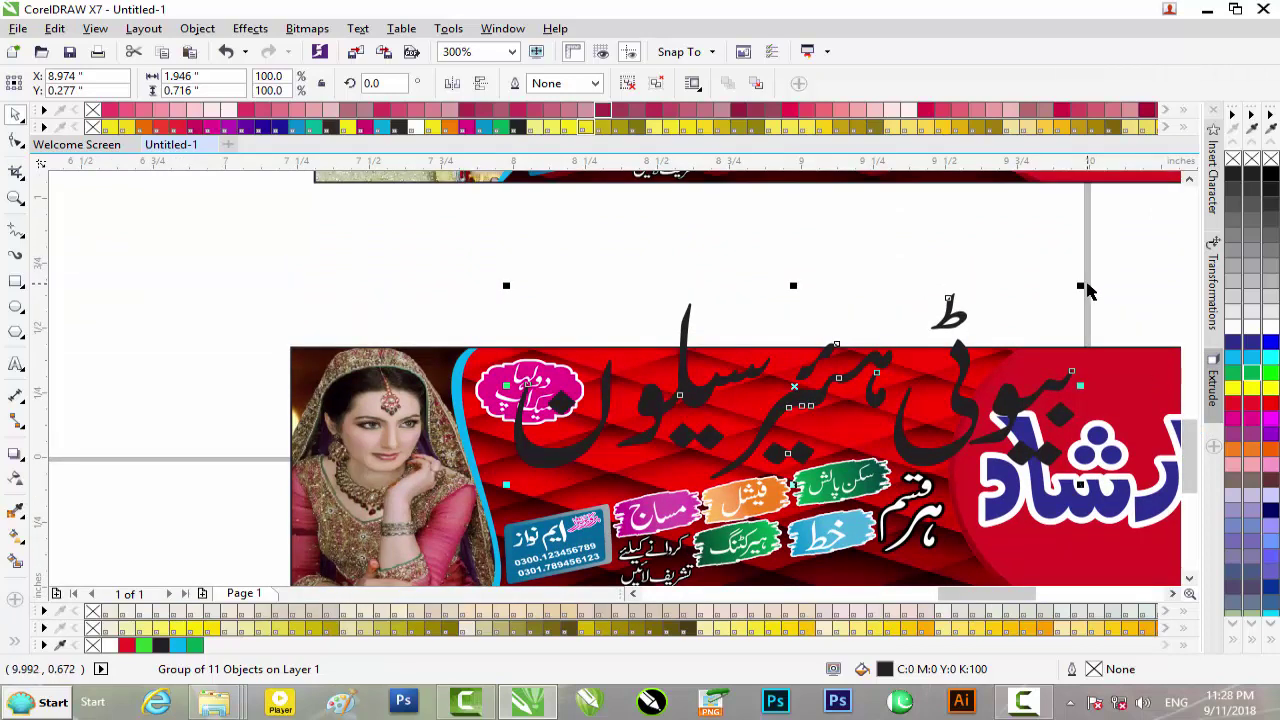
pyautogui.moveTo(1081, 287); pyautogui.dragTo(1008, 316)
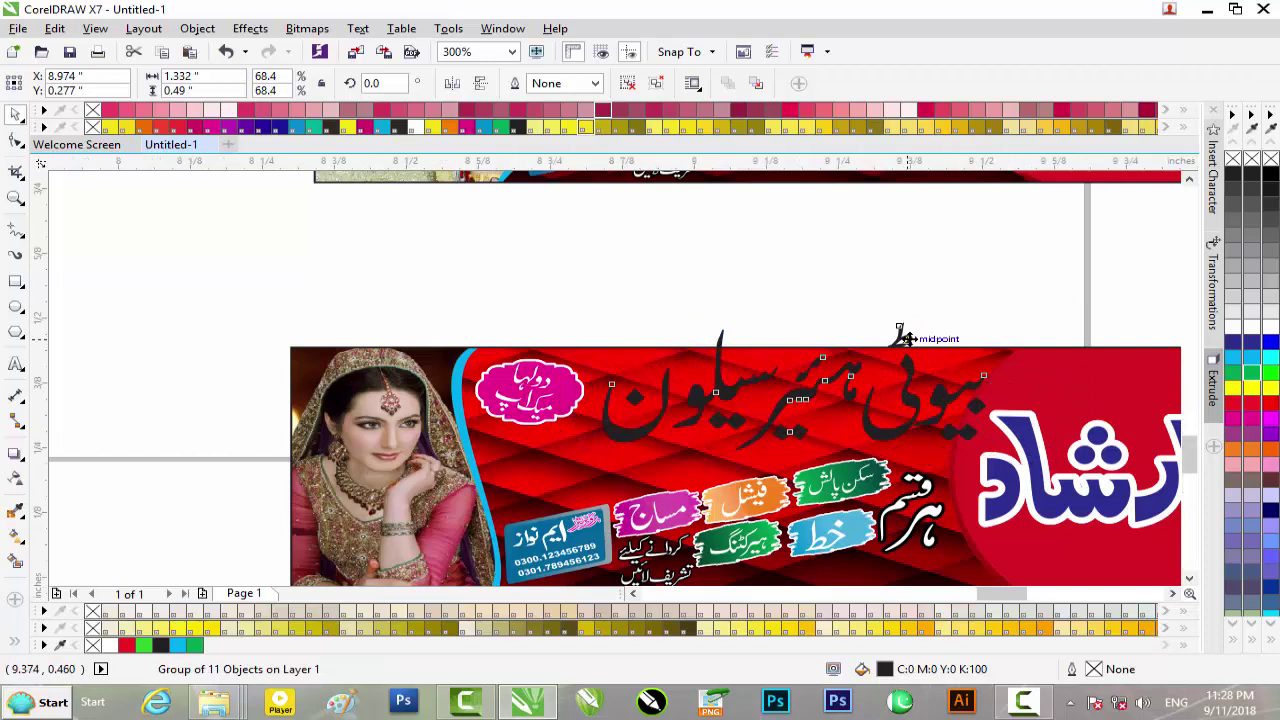
pyautogui.scroll(1, 905, 338)
pyautogui.moveTo(1066, 300); pyautogui.dragTo(1038, 313)
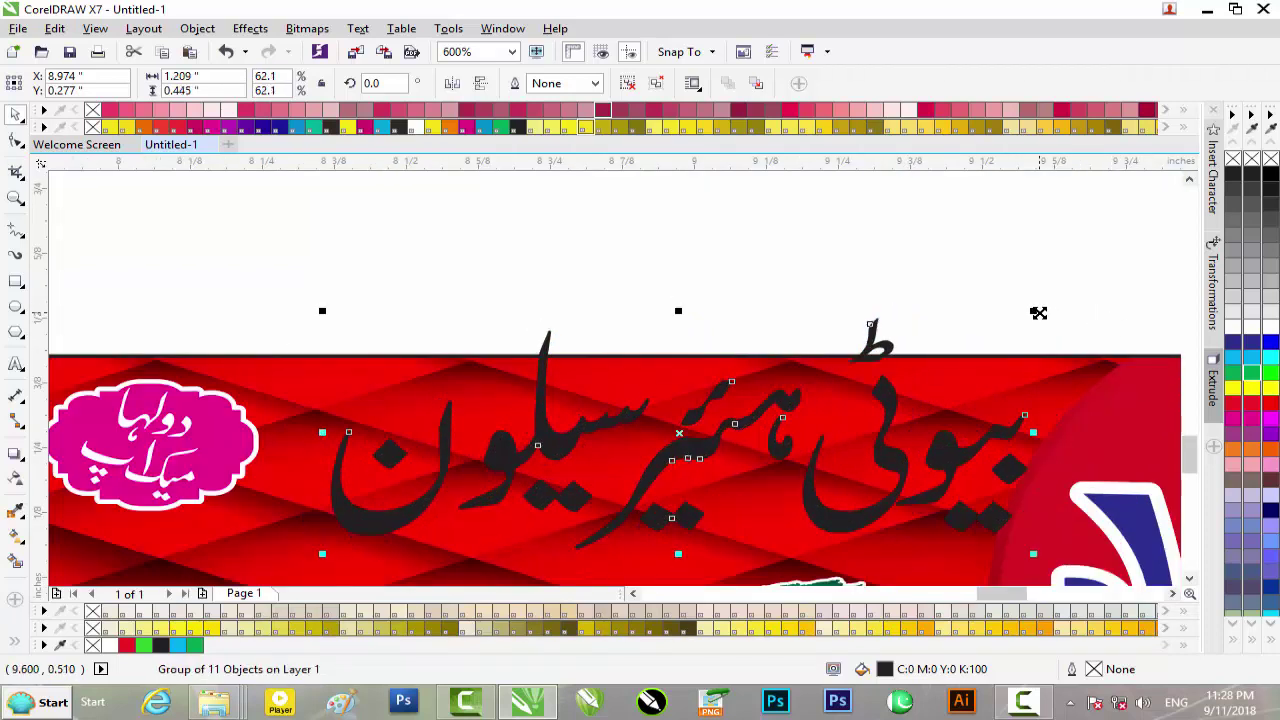
# - Nudge the heading about 0.03 in left and 0.04 in down on the banner
pyautogui.press('Left')
pyautogui.press('Left')
pyautogui.press('Left')
pyautogui.press('Down')
pyautogui.press('Down')
pyautogui.press('Down')
pyautogui.press('Down')
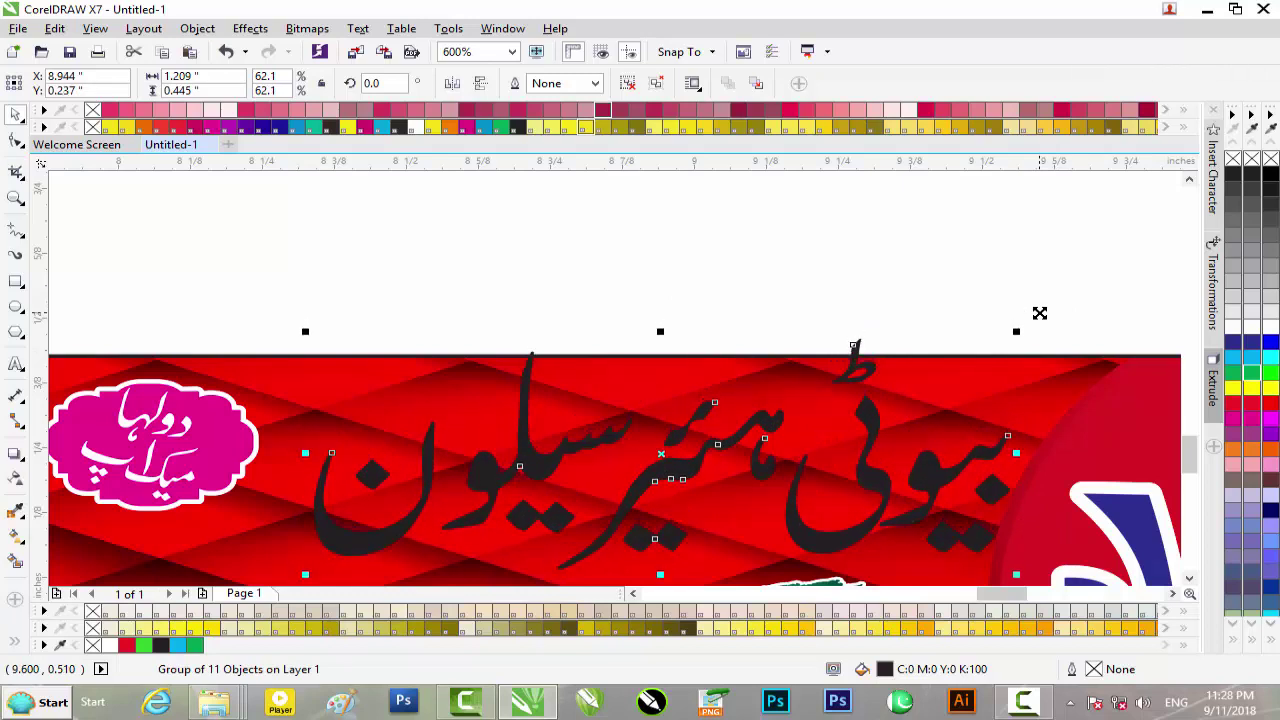
# - Compress the heading to about 1.139 × 0.39 in so it fits between the banner's top edge and the dark red circle
pyautogui.moveTo(661, 332); pyautogui.dragTo(660, 348)
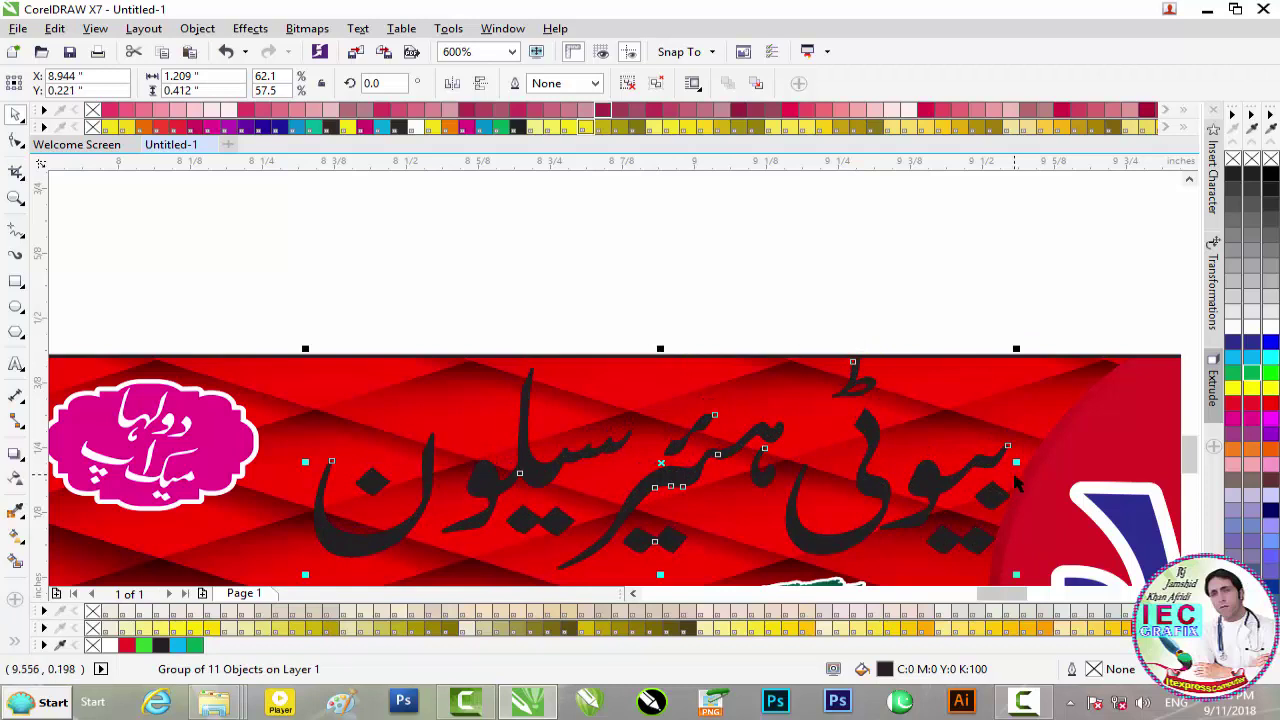
pyautogui.moveTo(1016, 462); pyautogui.dragTo(975, 462)
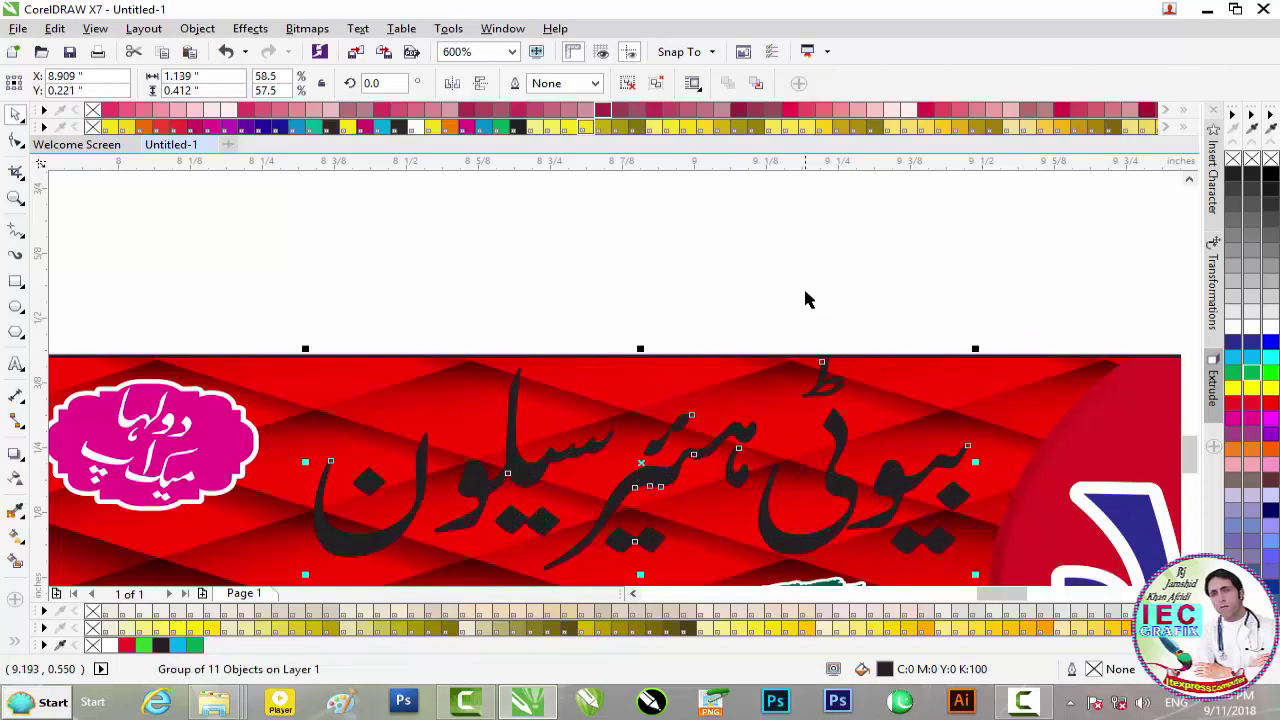
pyautogui.moveTo(641, 349); pyautogui.dragTo(643, 362)
pyautogui.click(779, 318)
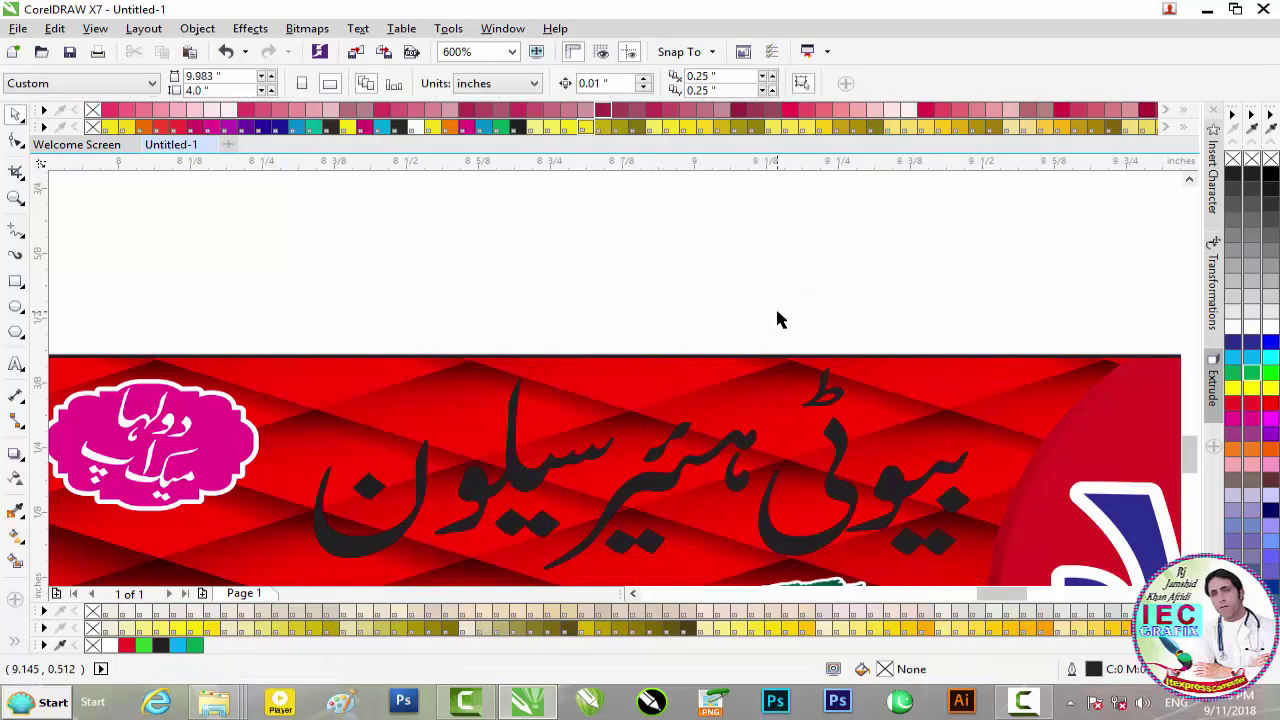
# - Fill the grouped Urdu heading on the new banner with white
pyautogui.scroll(-1, 779, 318)
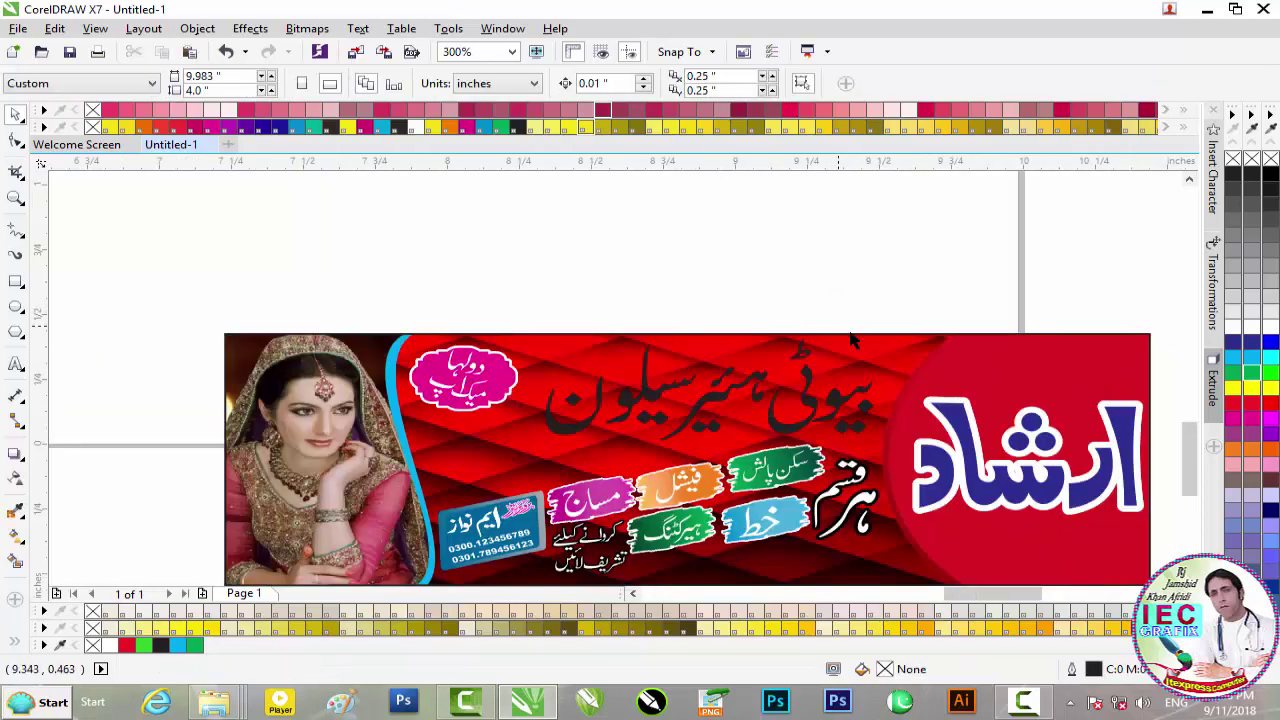
pyautogui.moveTo(1189, 438)
pyautogui.mouseDown()
pyautogui.moveTo(1192, 395)
pyautogui.moveTo(1190, 458)
pyautogui.mouseUp()
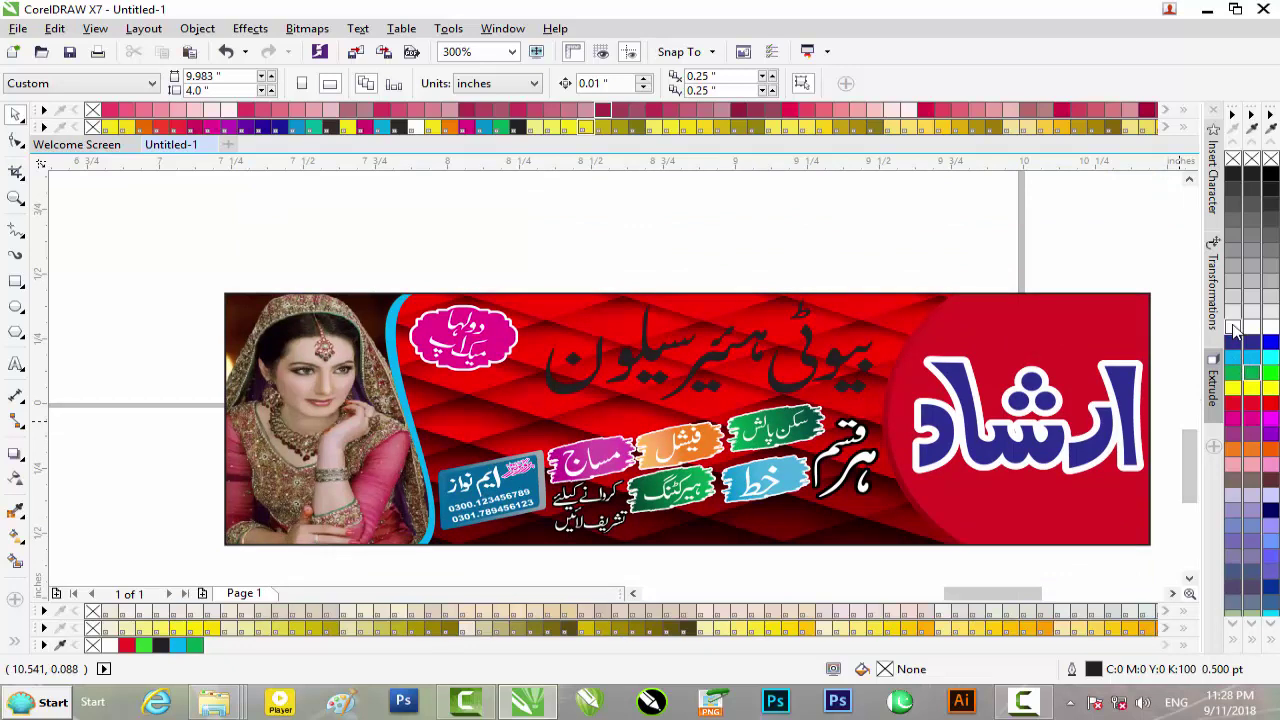
pyautogui.click(1233, 327)
pyautogui.click(677, 451)
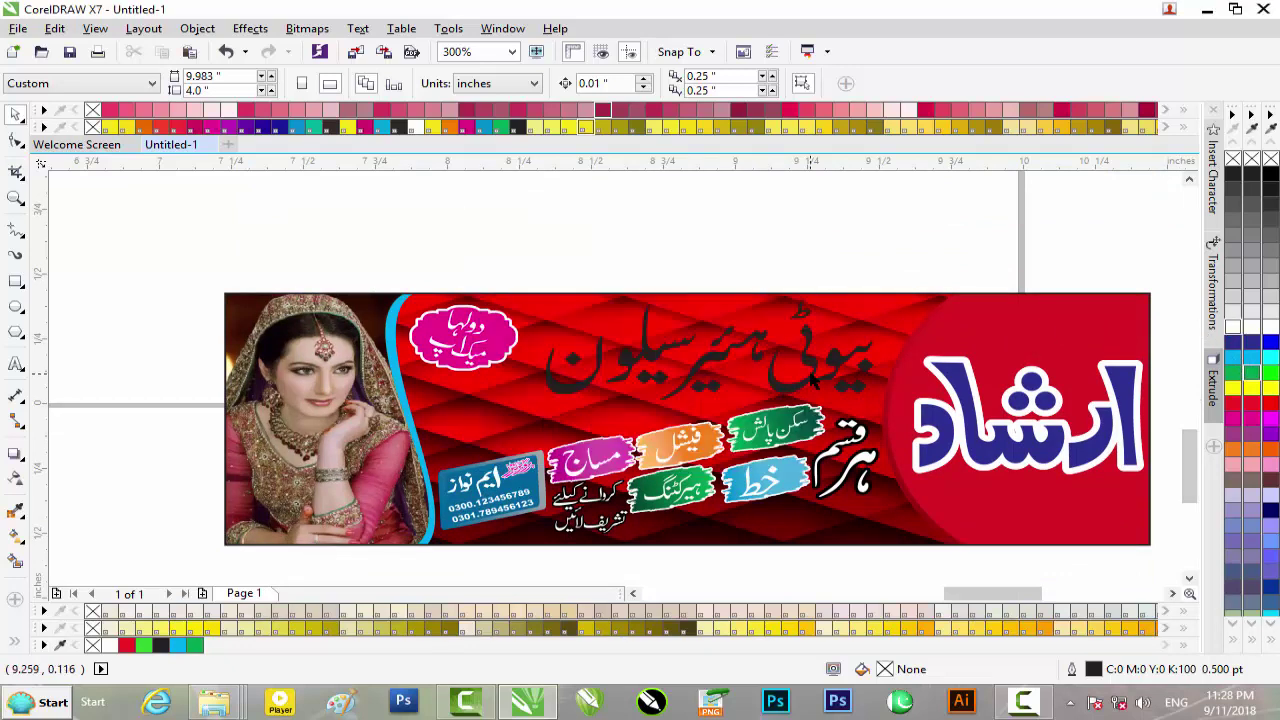
pyautogui.click(812, 372)
pyautogui.click(1233, 327)
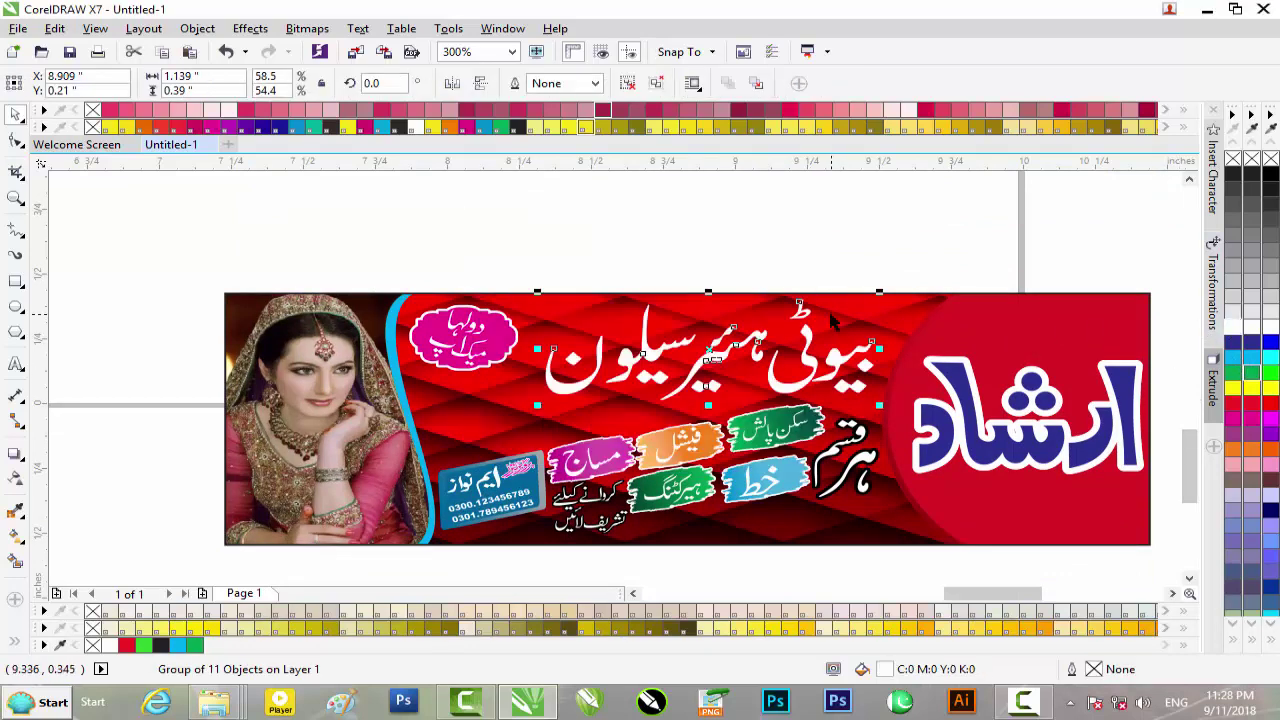
# - Give the white heading a black 2.0 pt outline with round corners
pyautogui.scroll(1, 826, 321)
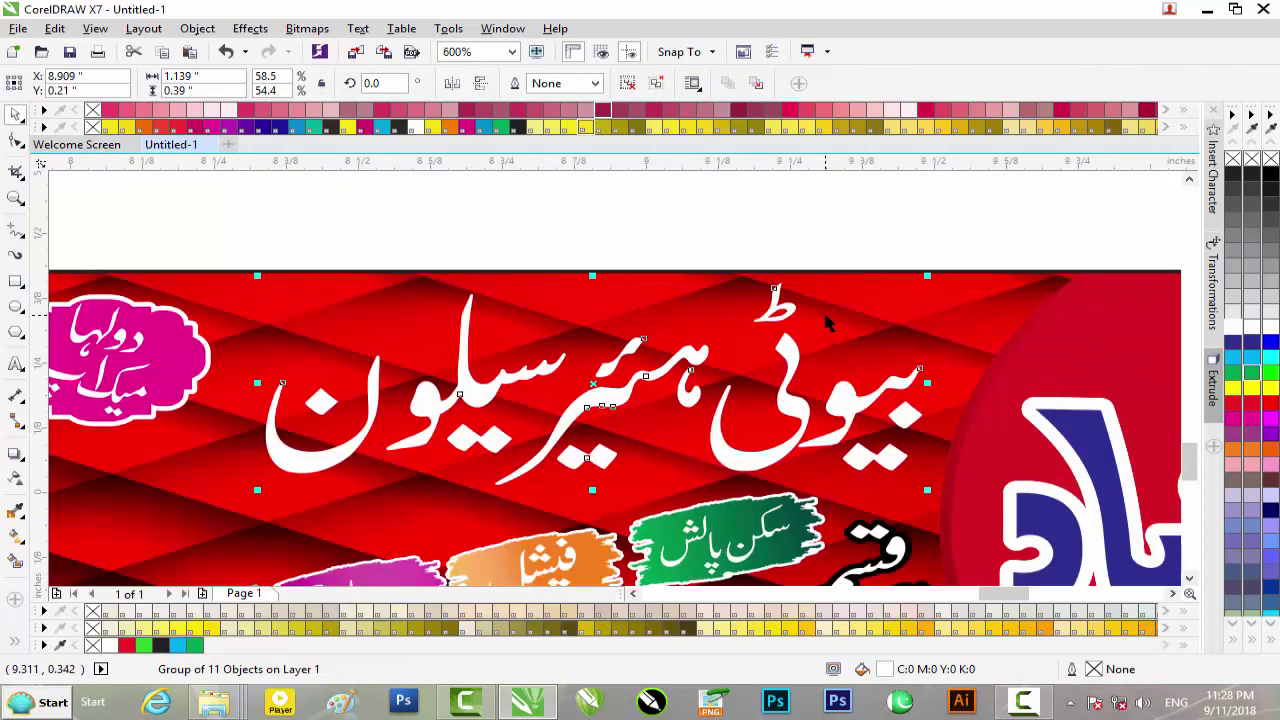
pyautogui.press('F12')
pyautogui.click(511, 232)
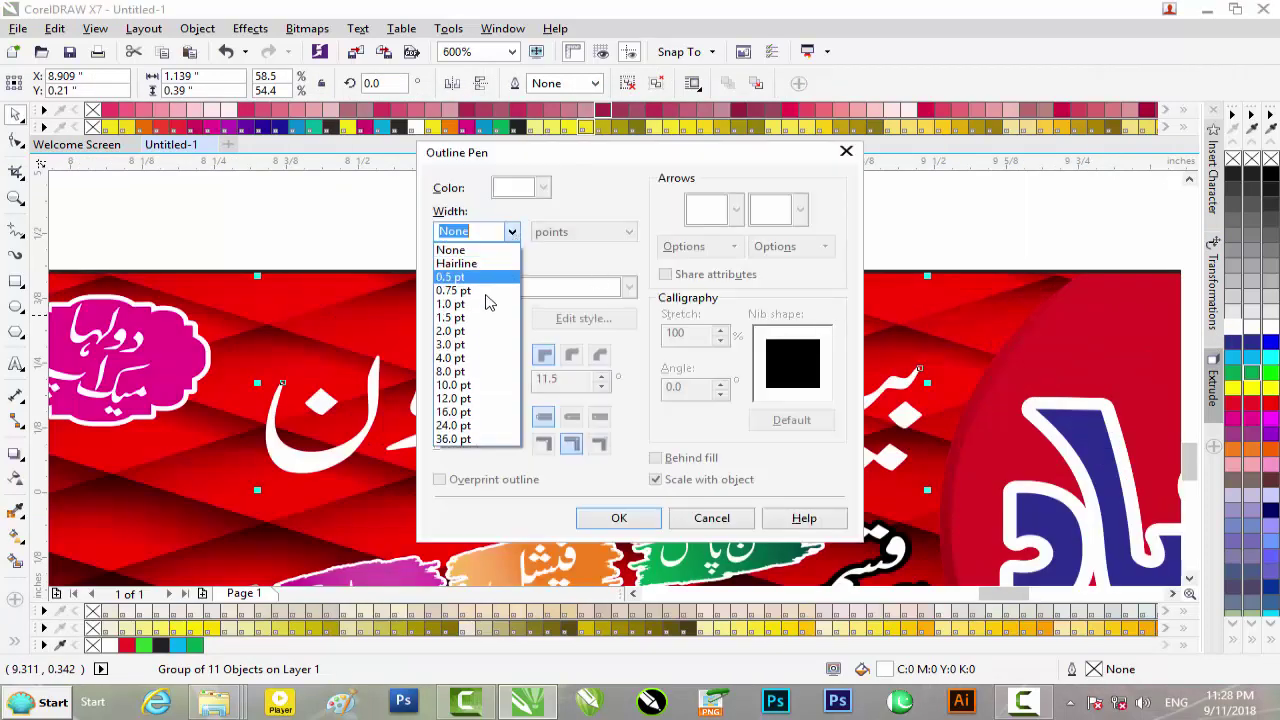
pyautogui.click(484, 331)
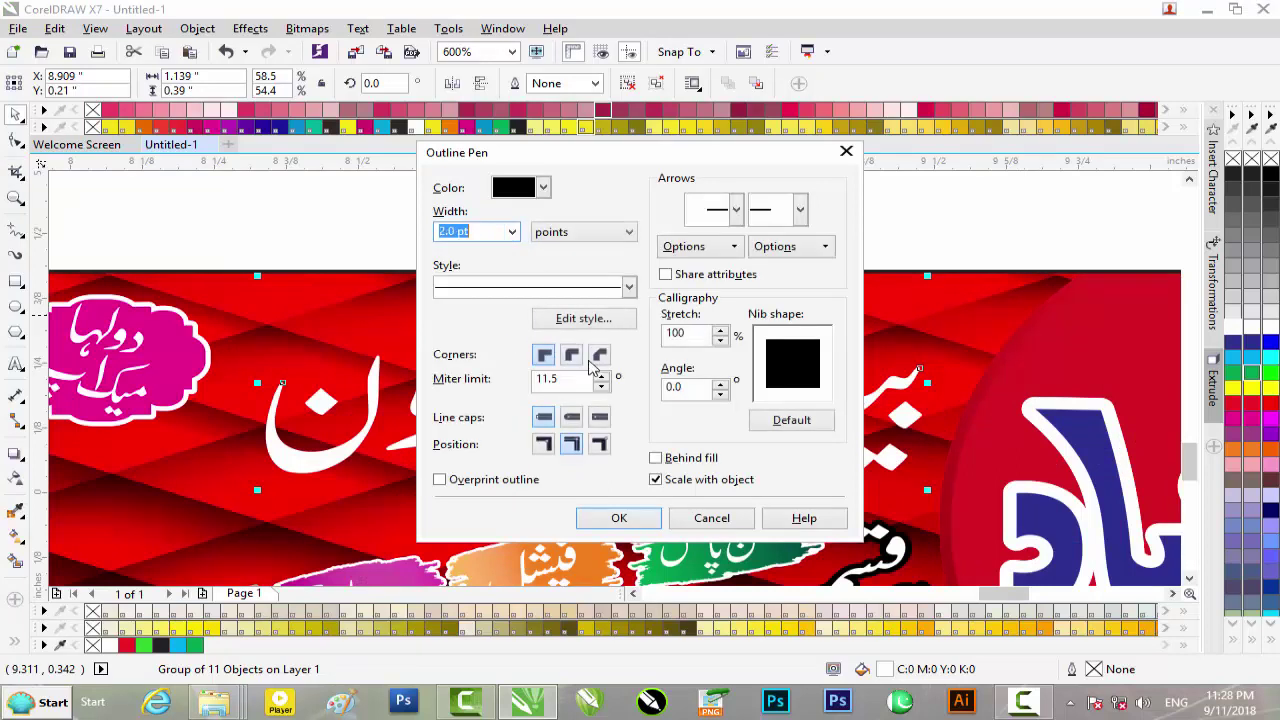
pyautogui.click(574, 356)
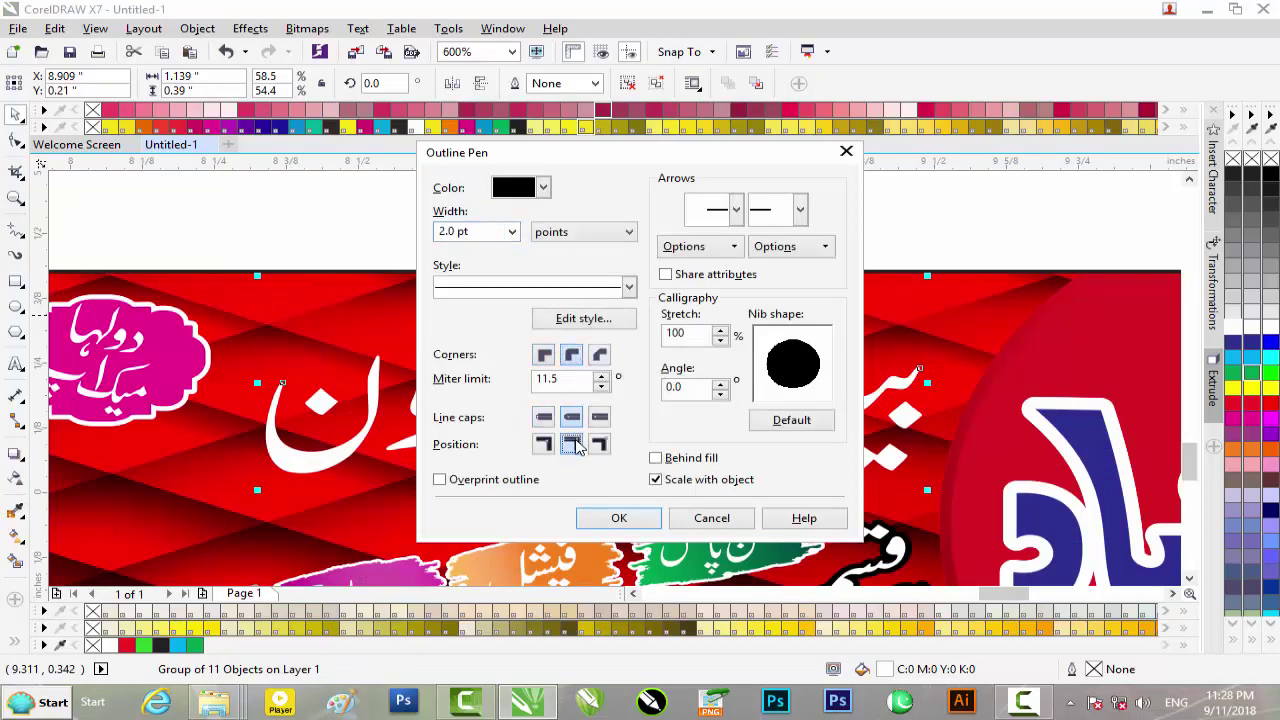
pyautogui.click(633, 524)
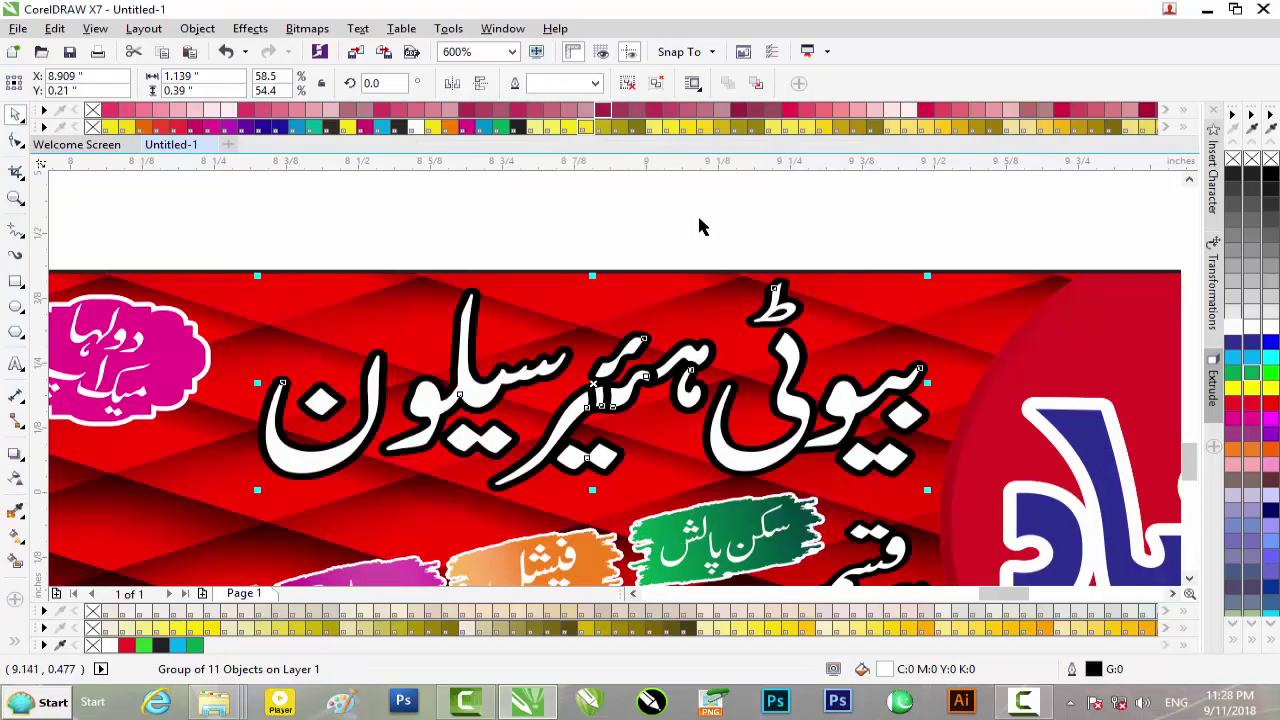
pyautogui.click(672, 232)
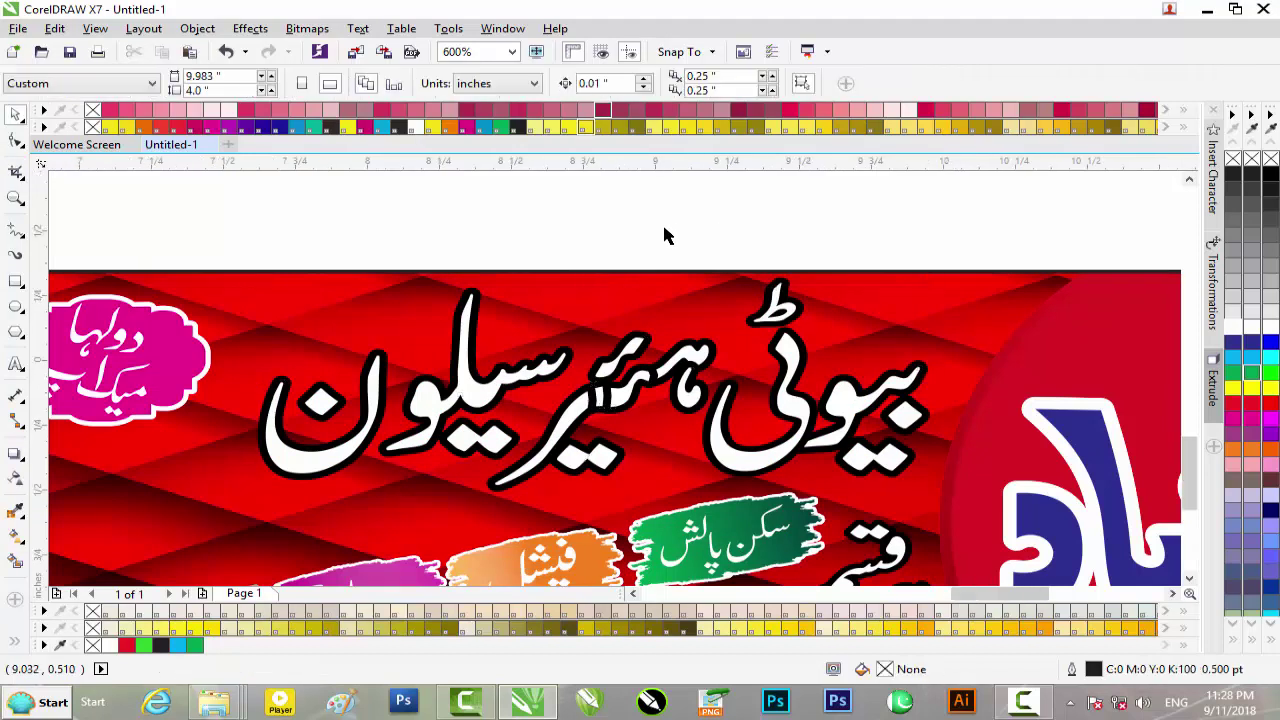
# - Ungroup the outlined white heading into separate letter pieces and deselect them
pyautogui.scroll(-1, 665, 234)
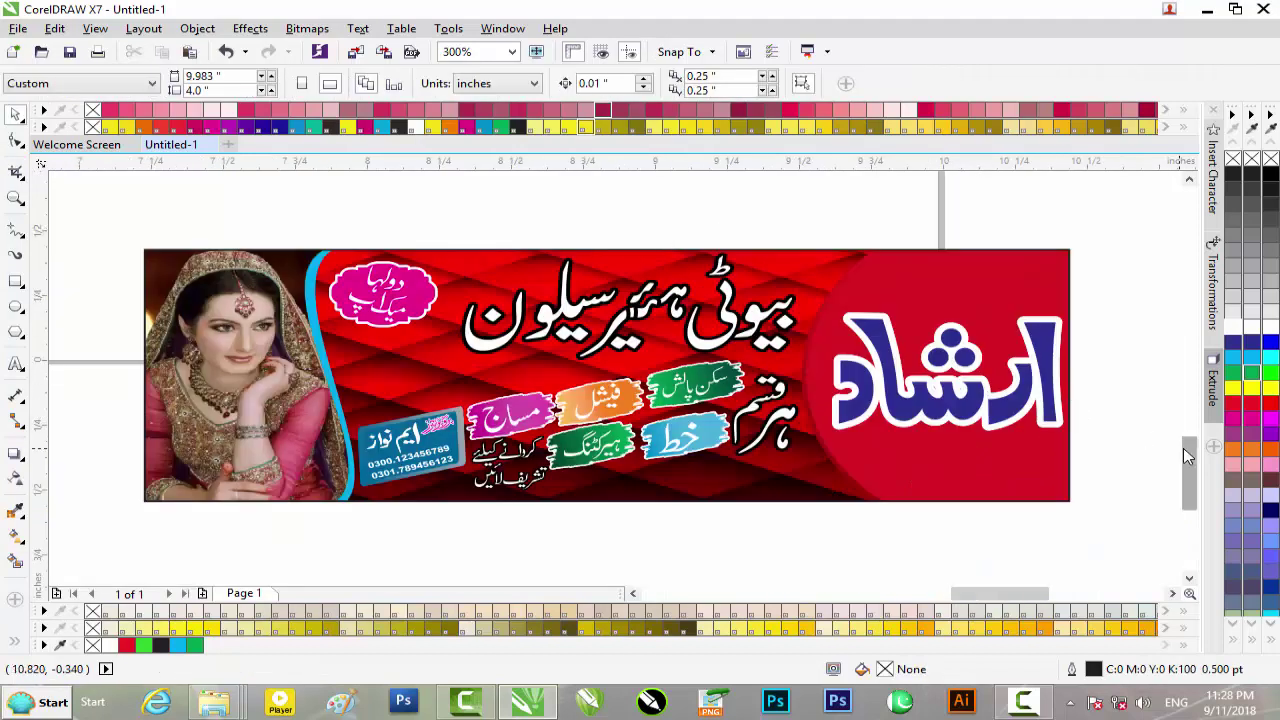
pyautogui.scroll(1, 627, 318)
pyautogui.scroll(1, 624, 320)
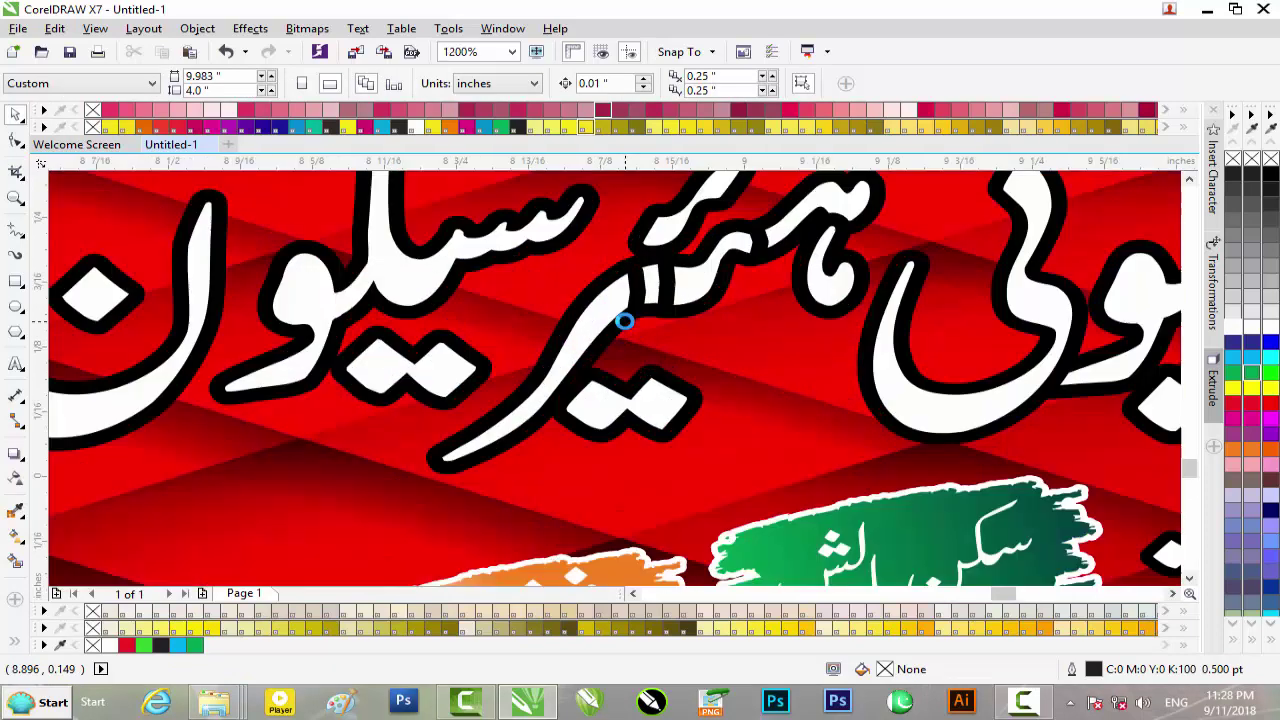
pyautogui.click(621, 305)
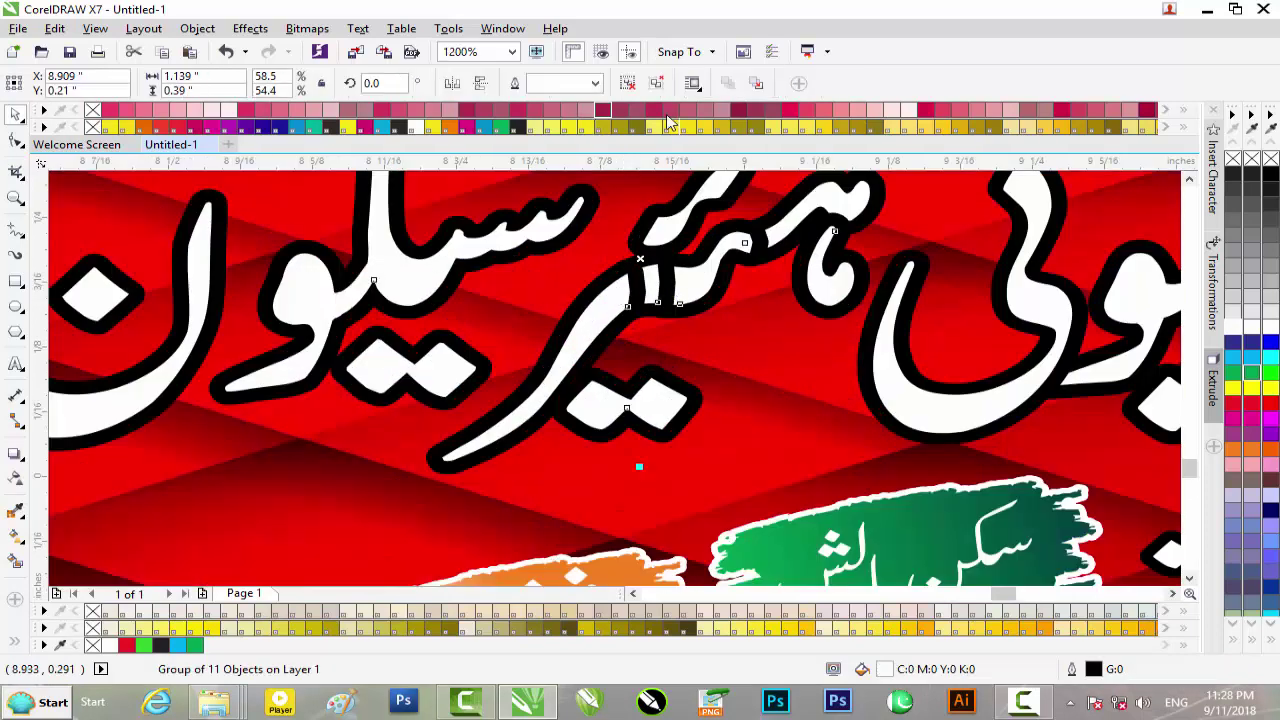
pyautogui.click(627, 84)
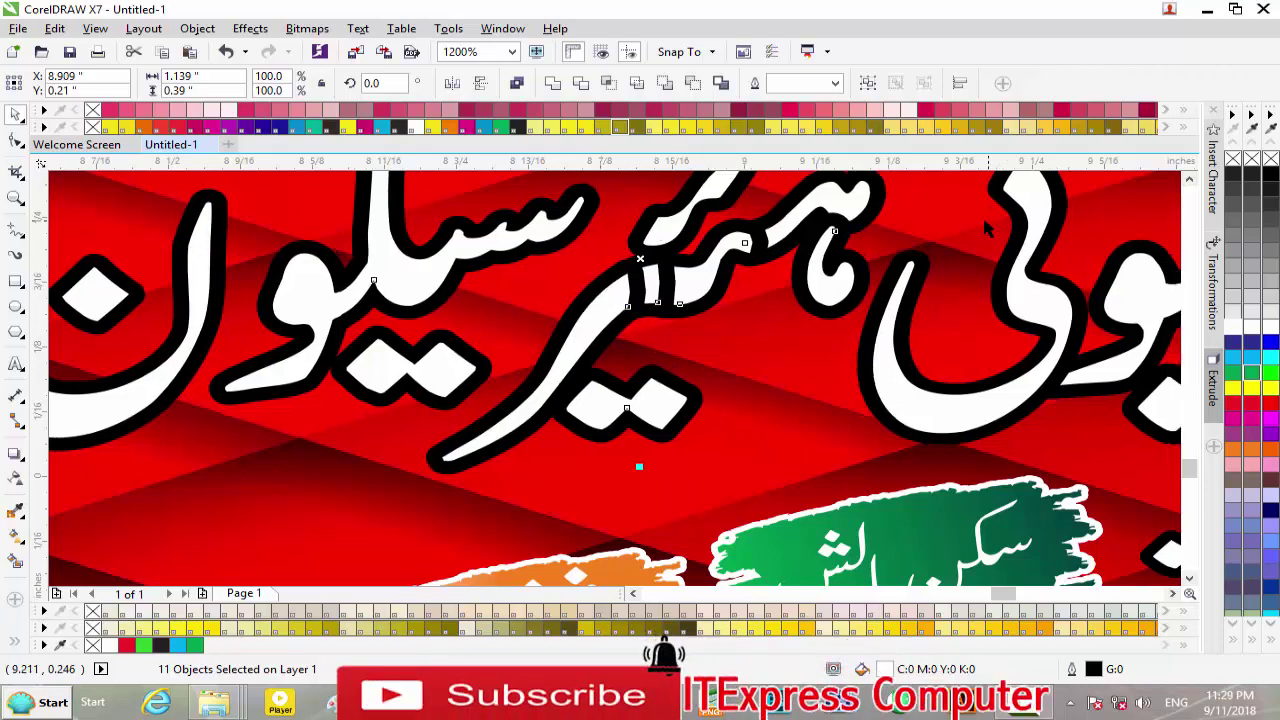
pyautogui.scroll(-2, 1008, 229)
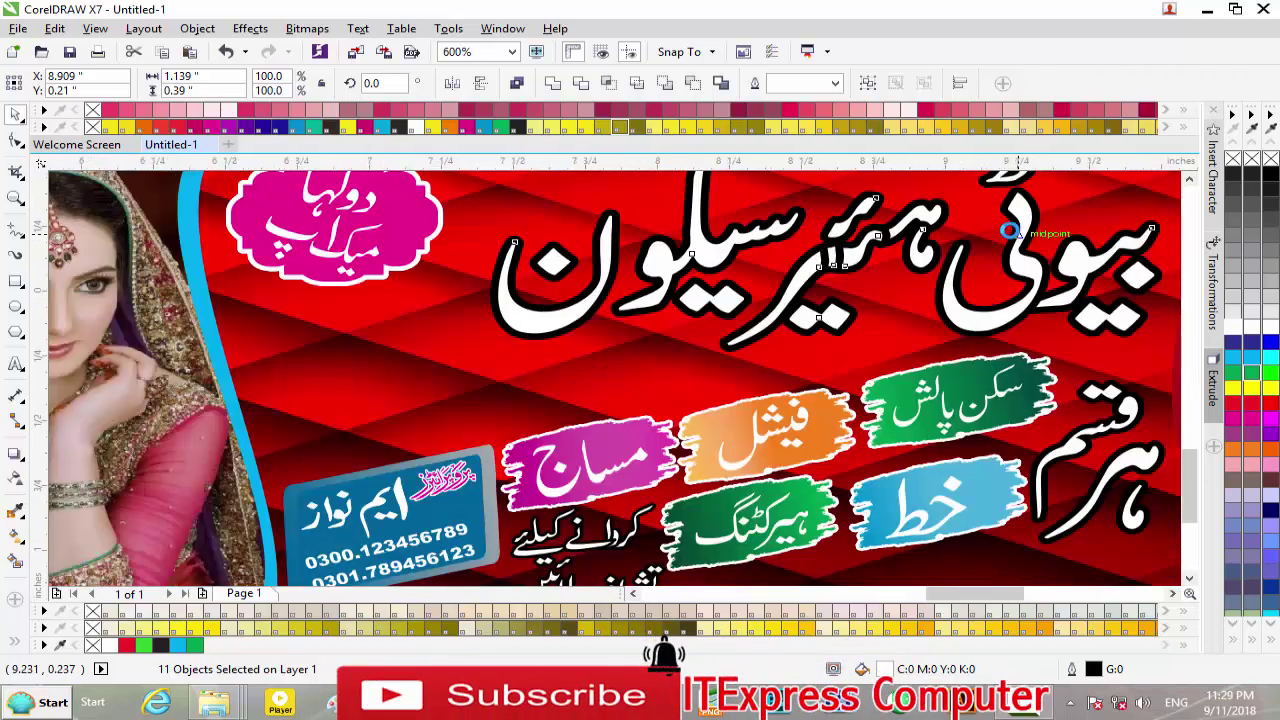
pyautogui.scroll(-1, 1008, 229)
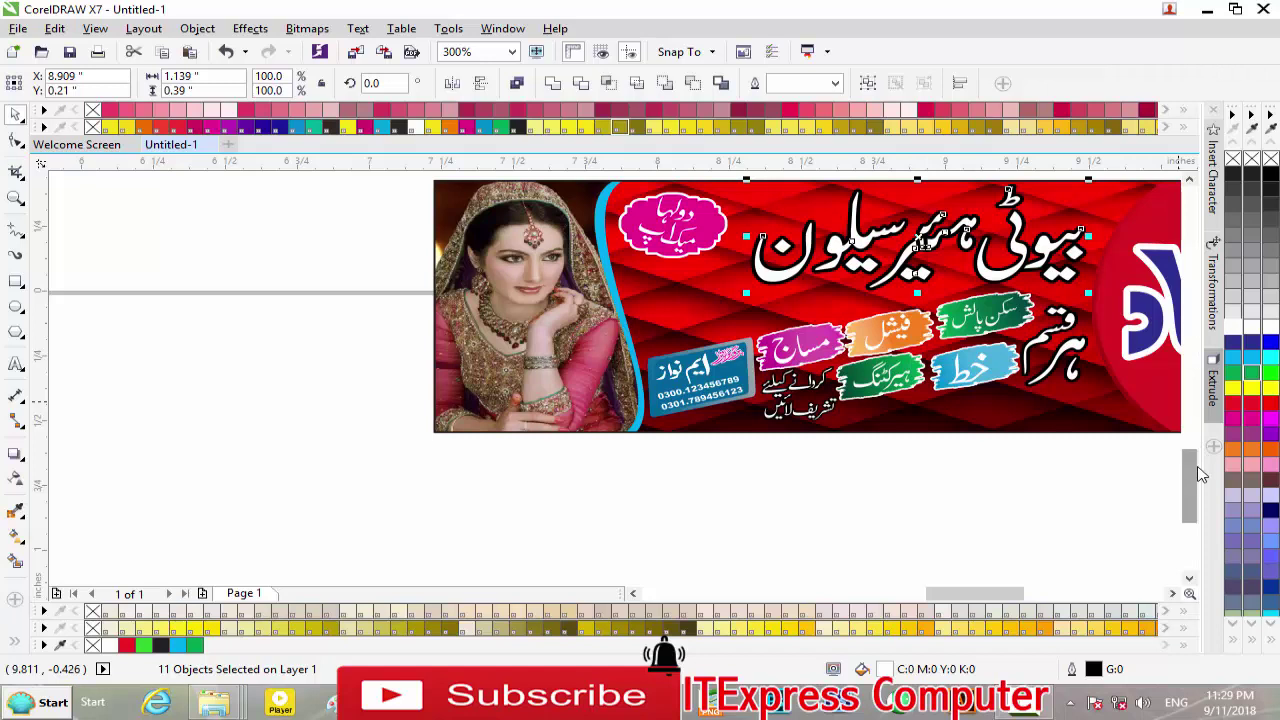
pyautogui.scroll(2, 1200, 450)
pyautogui.scroll(1, 1200, 450)
pyautogui.click(1085, 366)
pyautogui.click(792, 287)
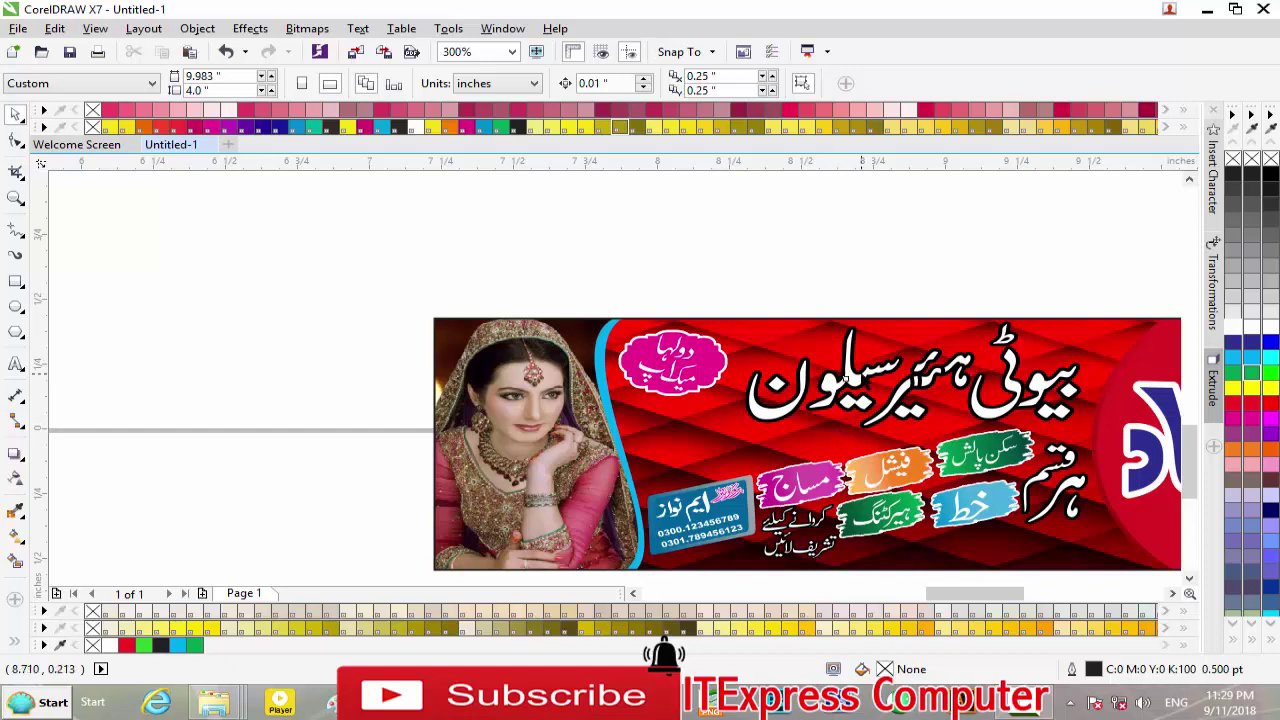
pyautogui.click(848, 375)
pyautogui.click(15, 455)
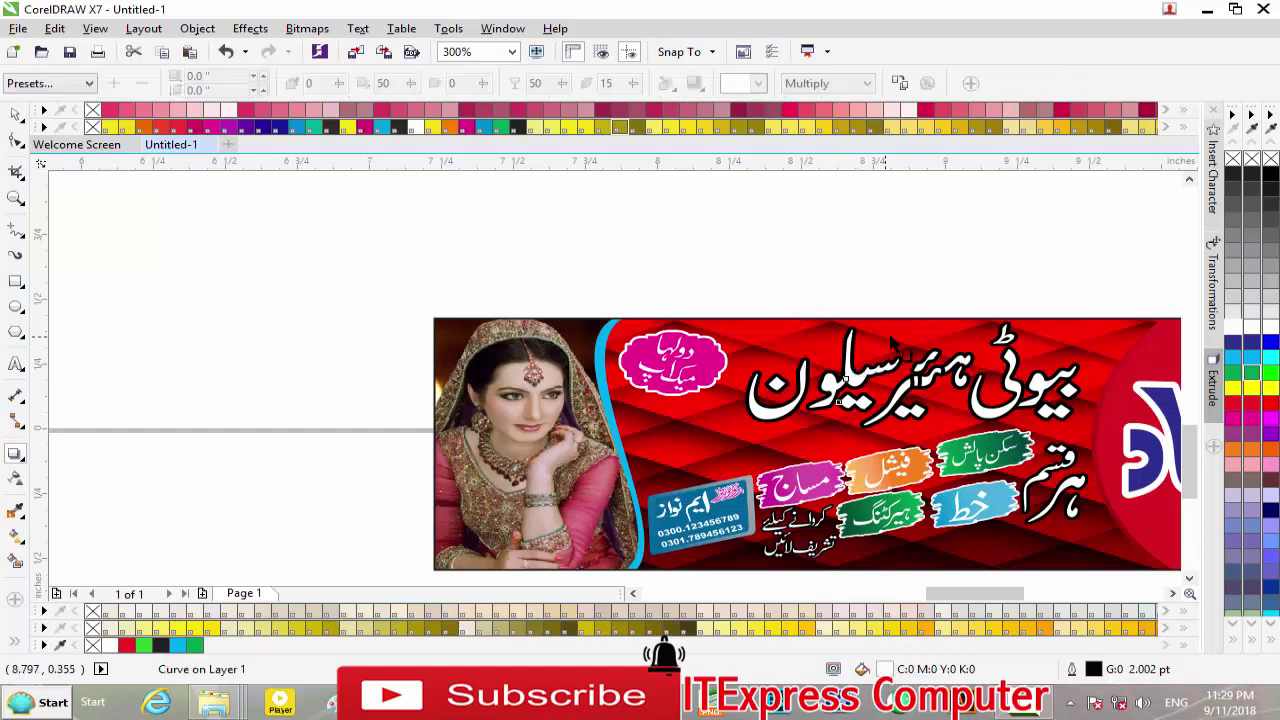
pyautogui.moveTo(845, 378); pyautogui.dragTo(887, 401)
pyautogui.hotkey('ctrl', 'z')
# - Select all the separate pieces of the white Urdu heading and group them
pyautogui.click(15, 113)
pyautogui.moveTo(1149, 286); pyautogui.dragTo(722, 442)
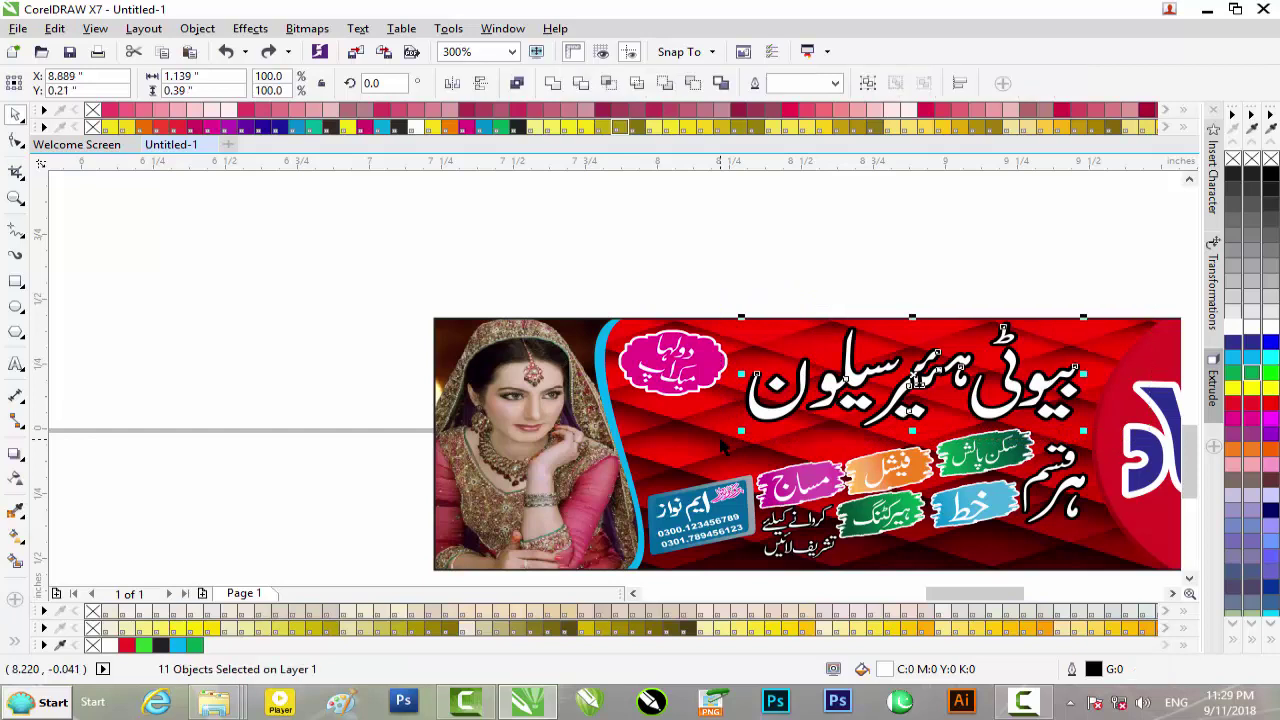
pyautogui.hotkey('ctrl', 'g')
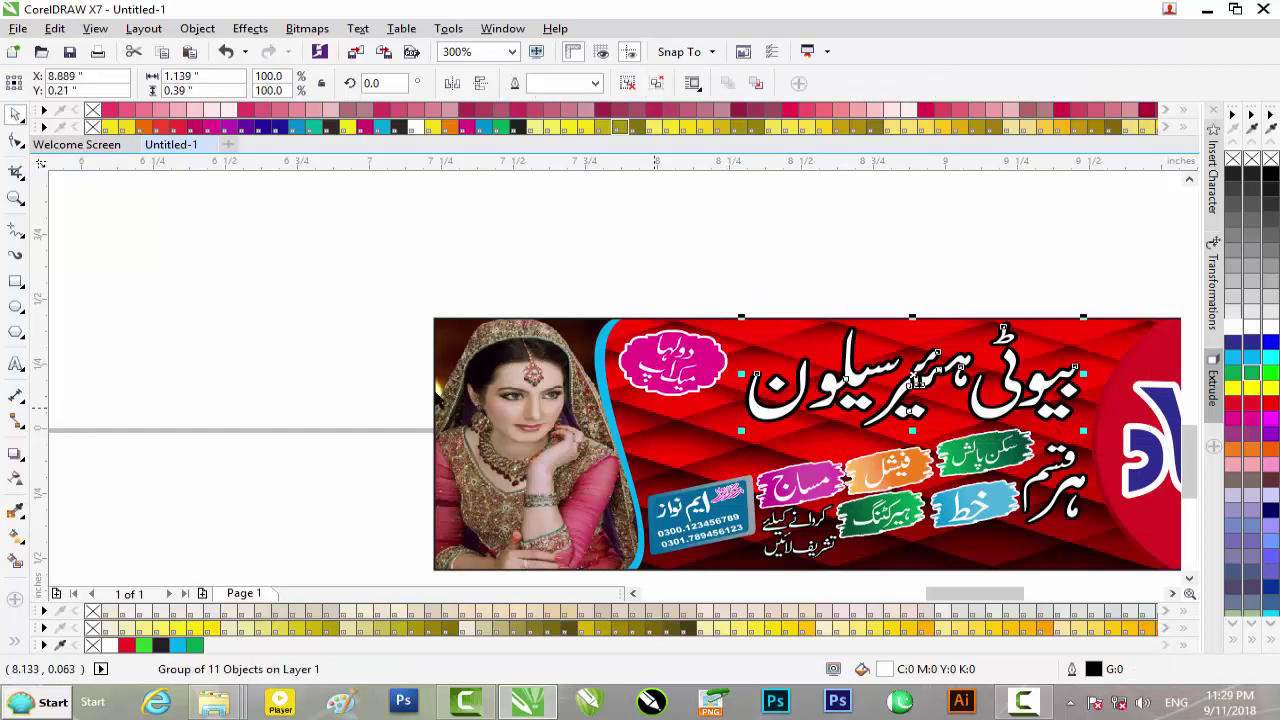
# - Add a drop shadow falling slightly below the grouped heading and set the shadow color to green
pyautogui.click(15, 454)
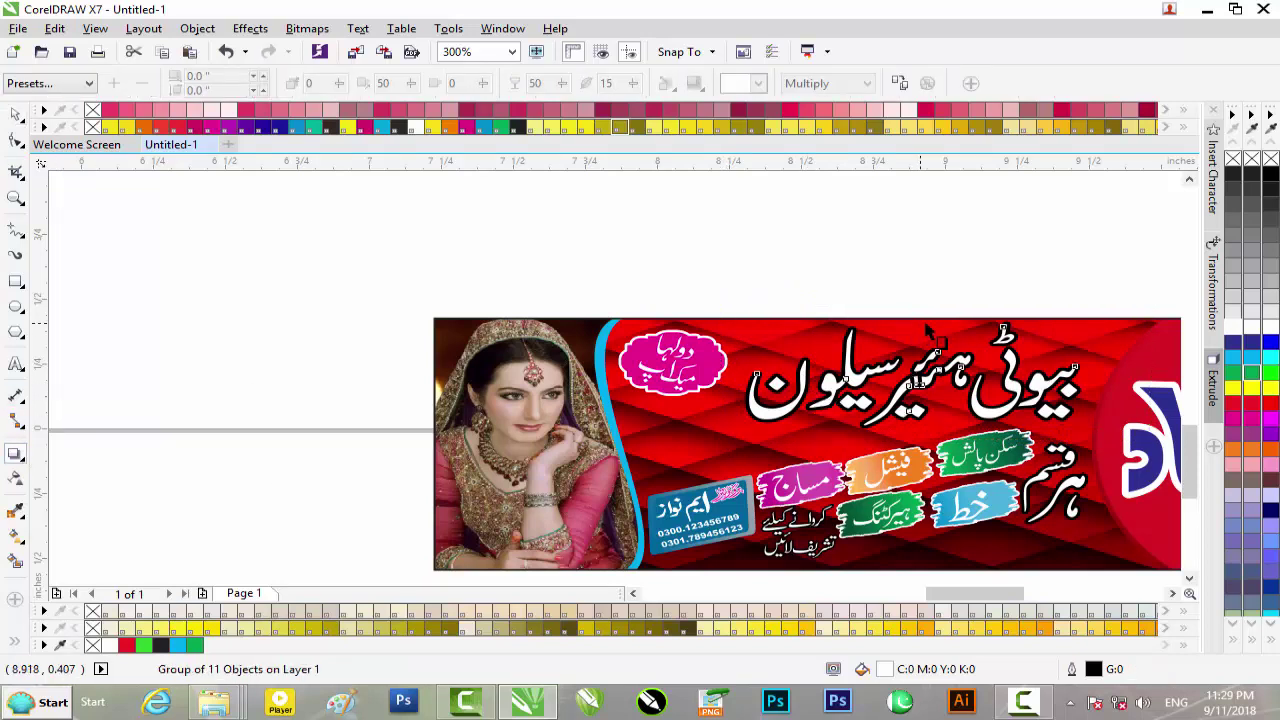
pyautogui.moveTo(909, 382); pyautogui.dragTo(938, 432)
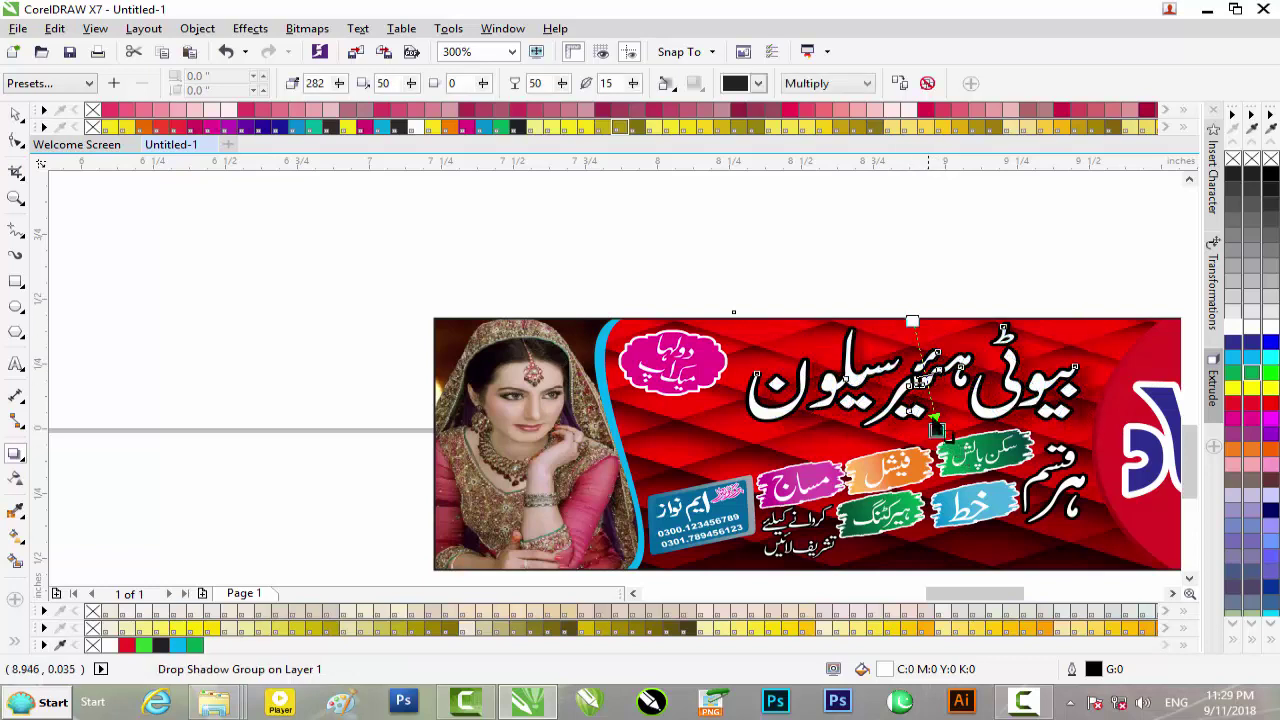
pyautogui.click(758, 83)
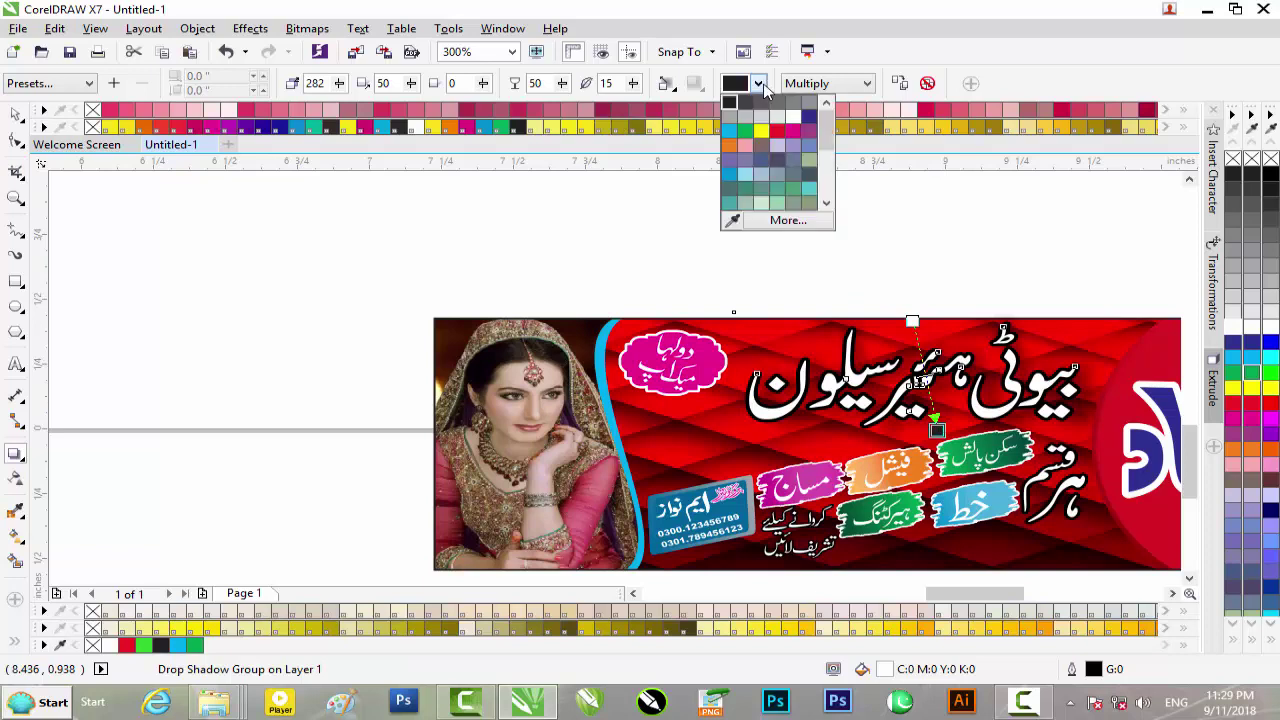
pyautogui.click(797, 121)
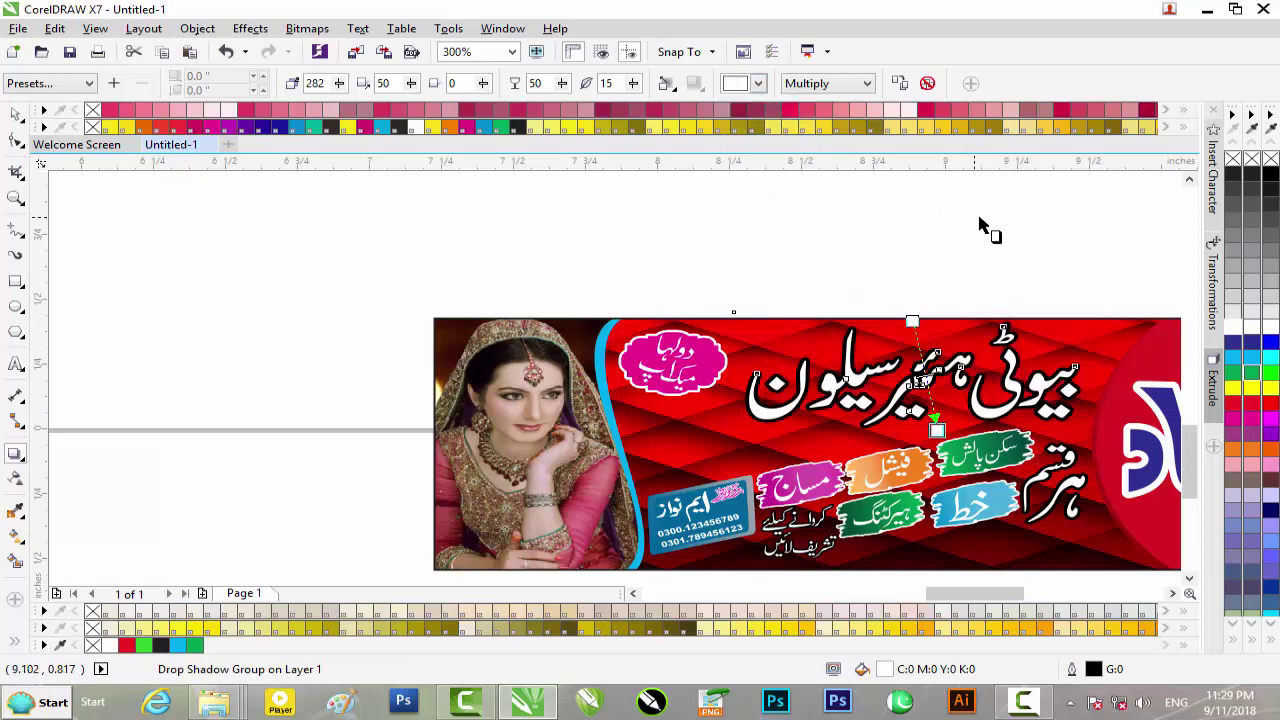
pyautogui.click(758, 84)
pyautogui.click(748, 117)
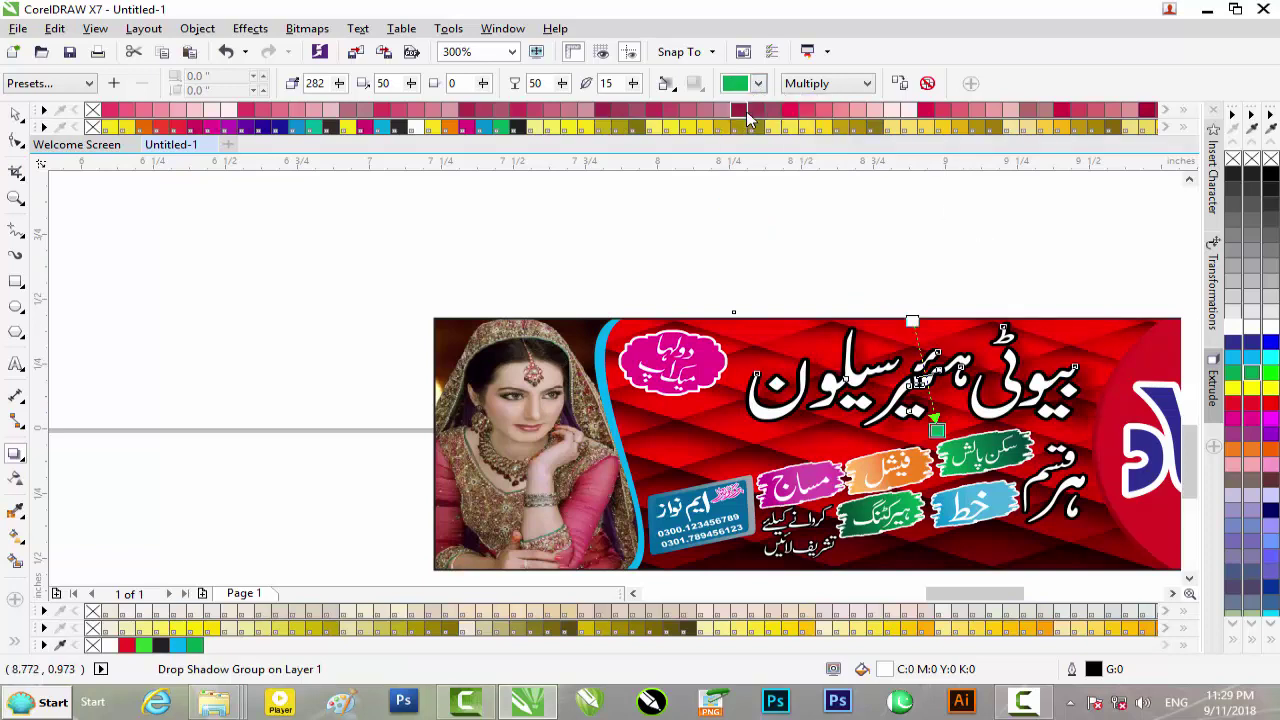
pyautogui.click(914, 223)
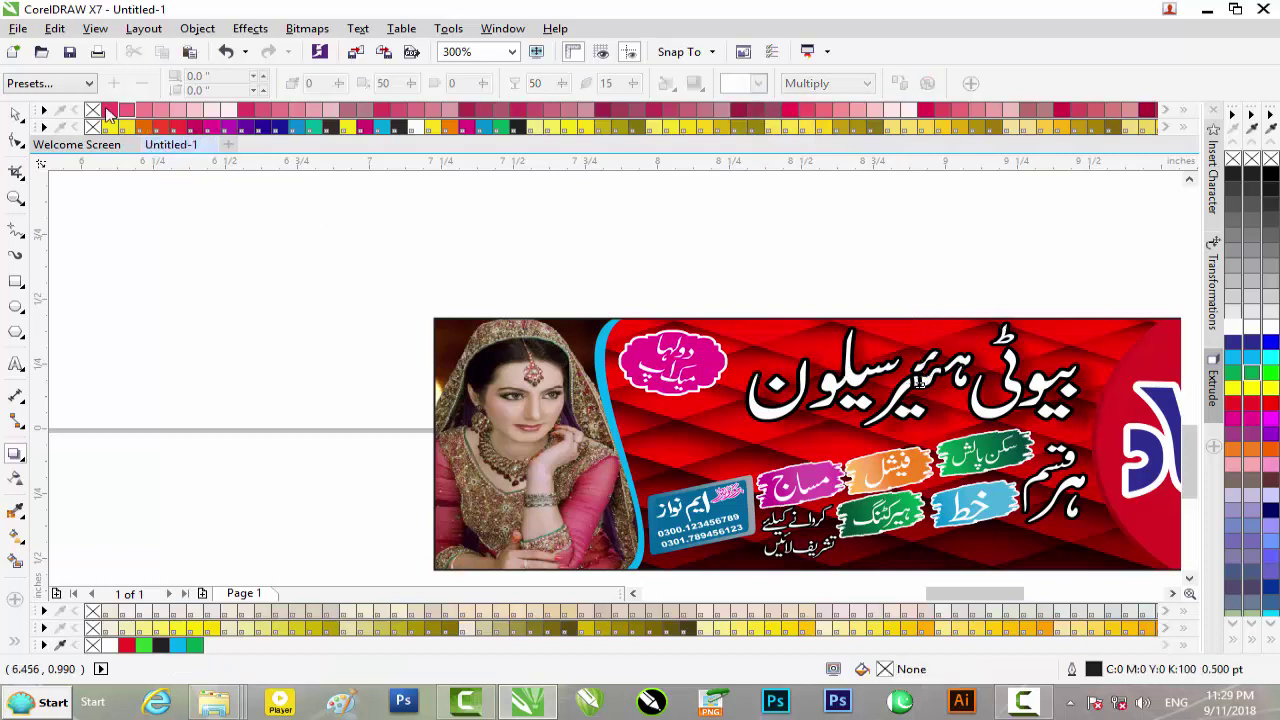
pyautogui.click(13, 117)
# - Delete the whole original reference banner above the recreated one
pyautogui.scroll(-2, 731, 246)
pyautogui.click(1025, 293)
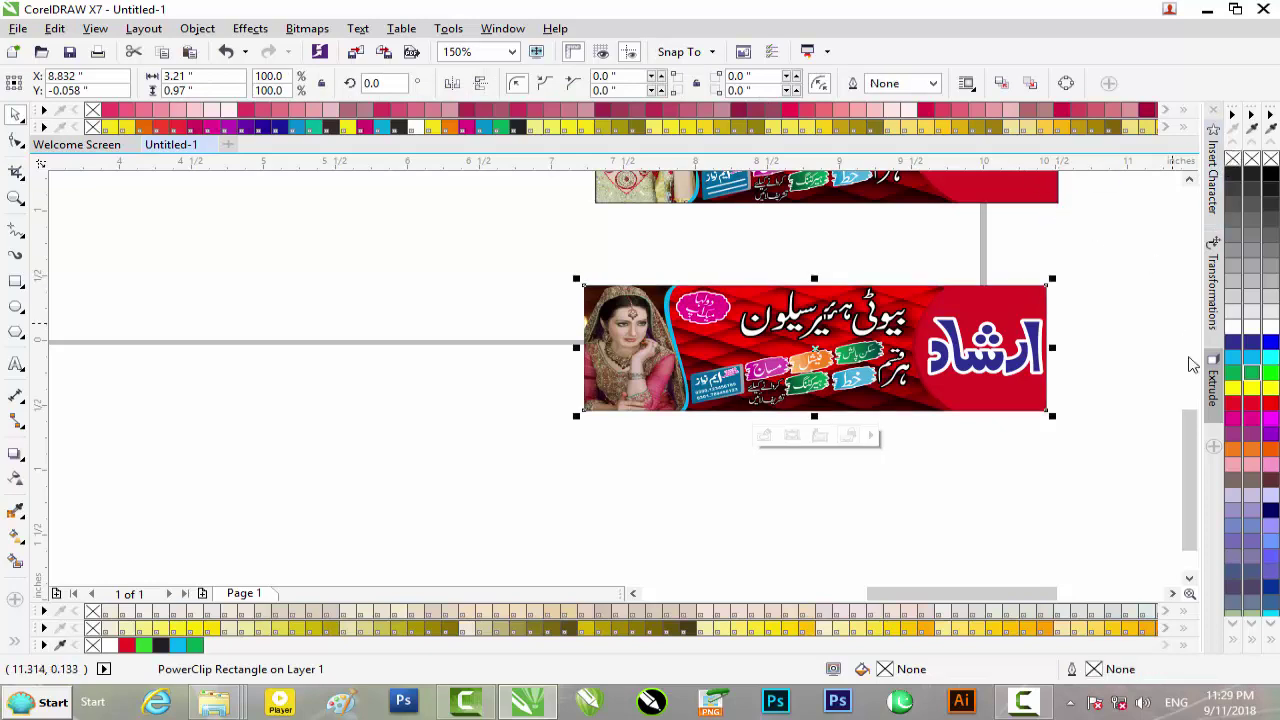
pyautogui.moveTo(1198, 417); pyautogui.dragTo(1198, 348)
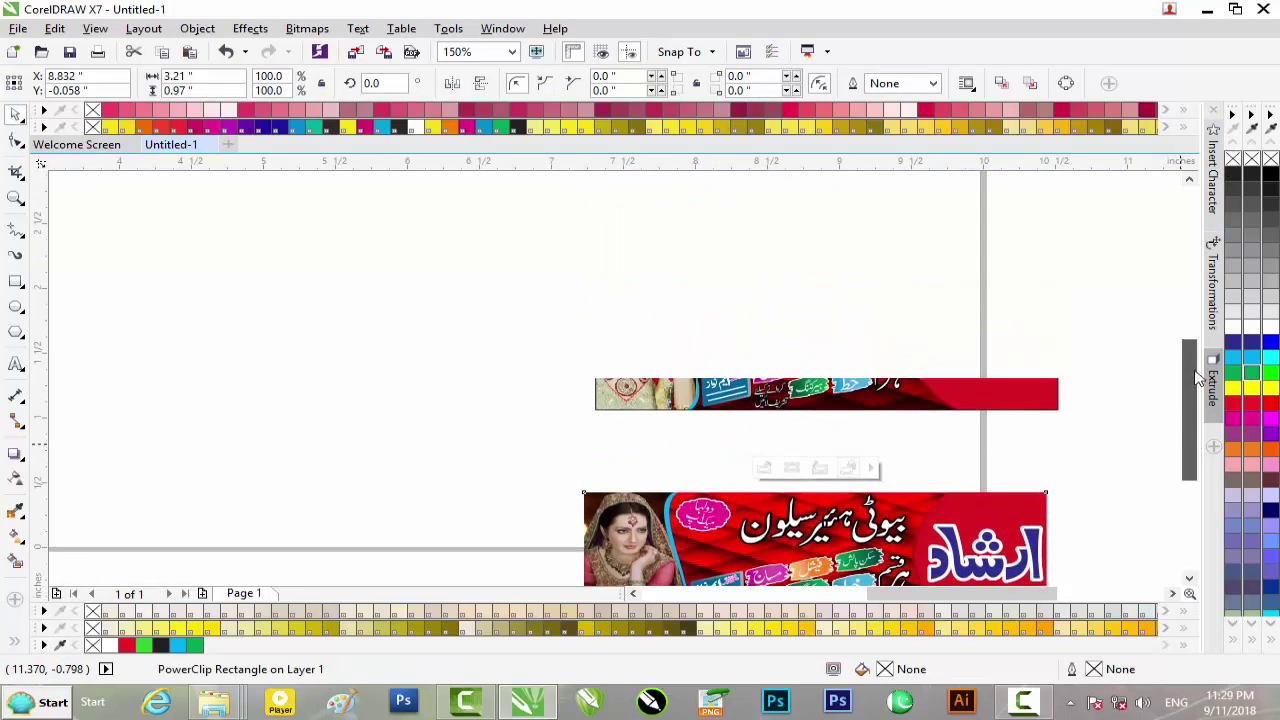
pyautogui.moveTo(1090, 432); pyautogui.dragTo(530, 259)
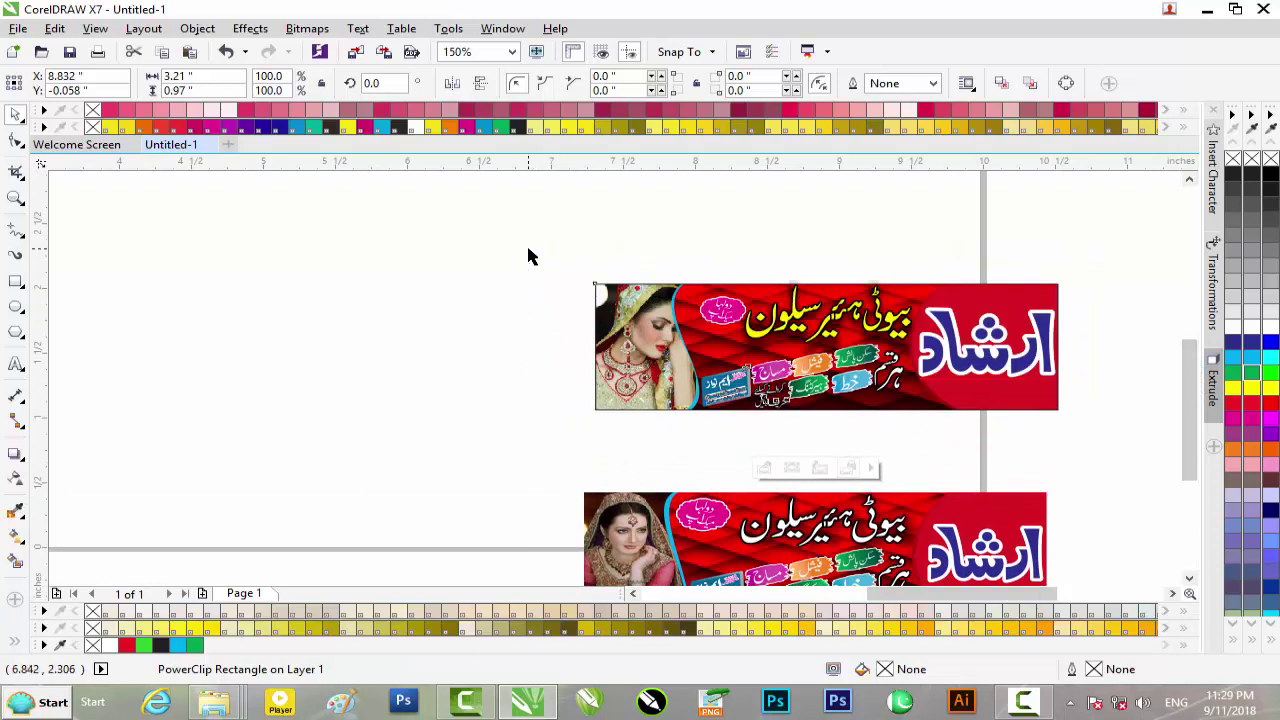
pyautogui.press('Delete')
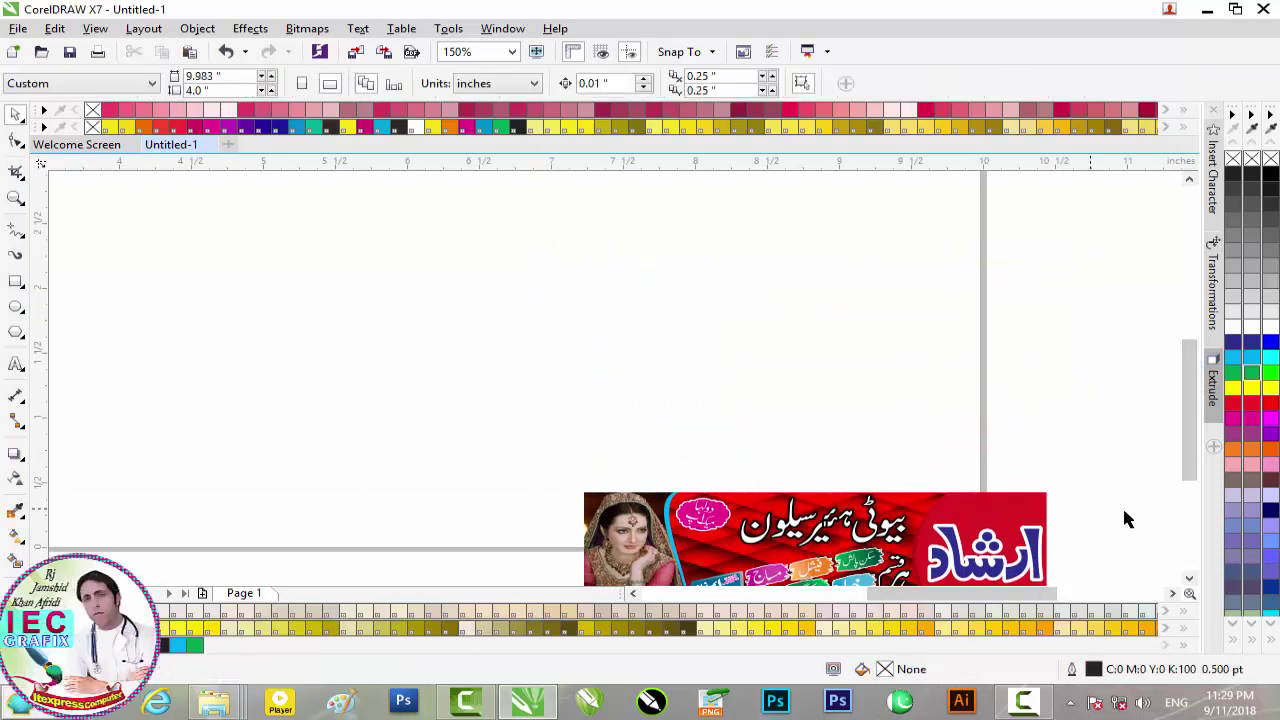
# - Select every object of the recreated banner and move it onto the page, to about X 7.004, Y 1.199 in
pyautogui.moveTo(1100, 458); pyautogui.dragTo(557, 560)
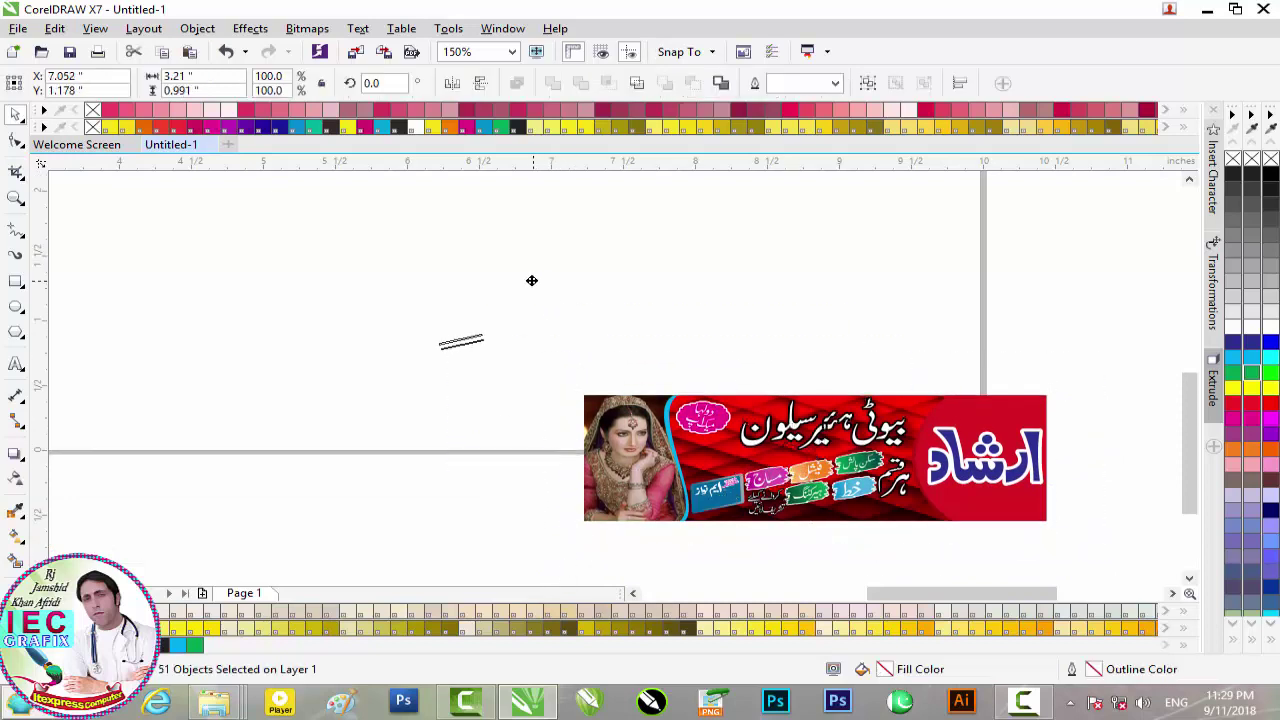
pyautogui.press('p')
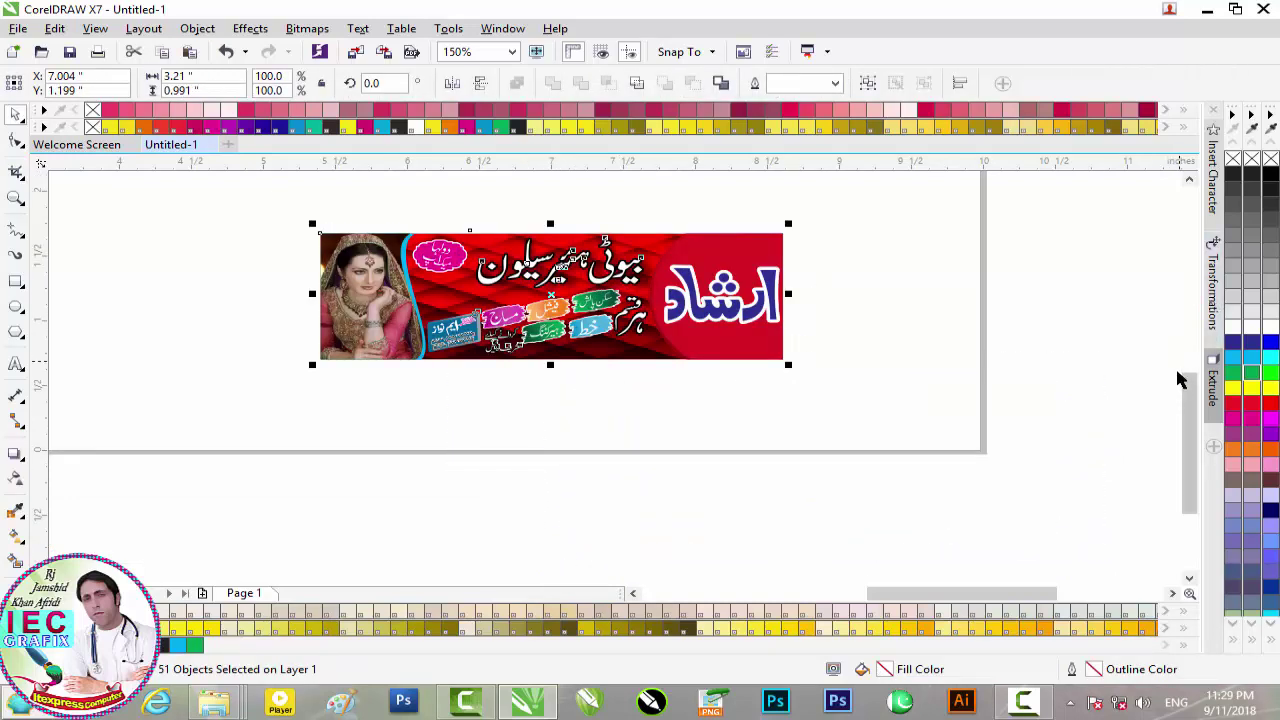
pyautogui.moveTo(1197, 397); pyautogui.dragTo(1197, 363)
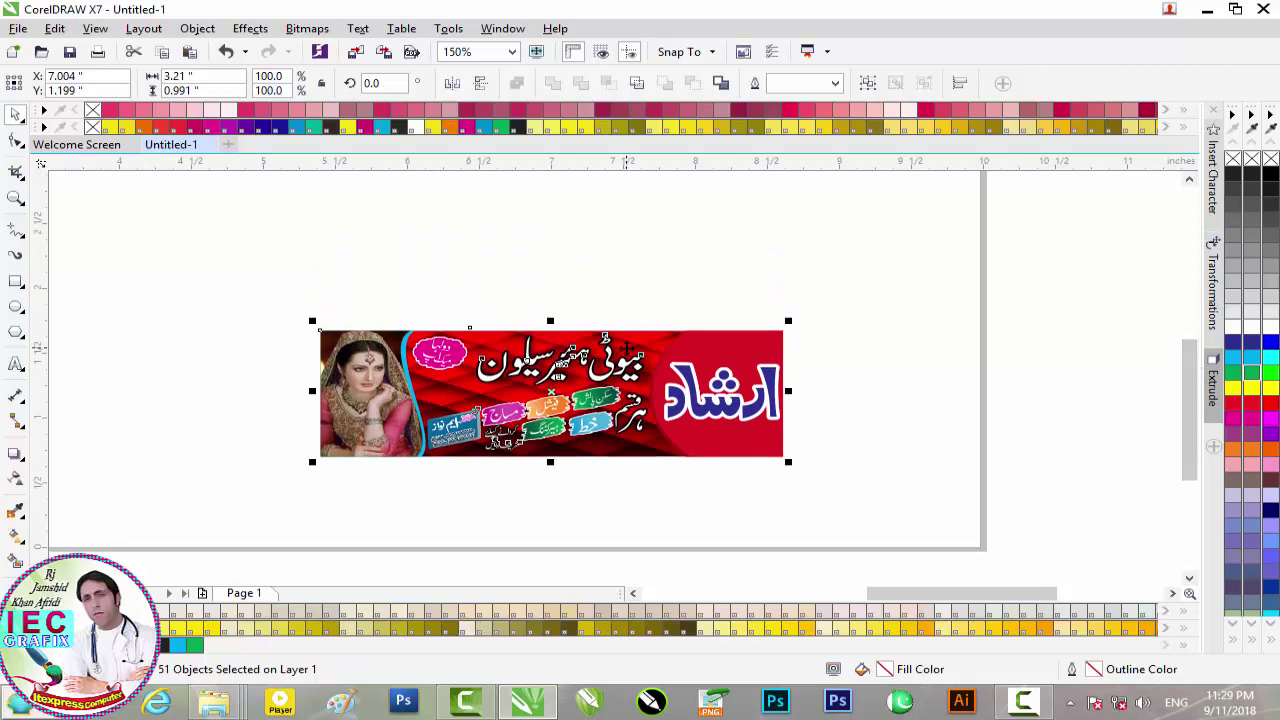
# - Export the banner to the Desktop as ja1.jpg in JPG format, in CMYK Color (32-bit) at 100% quality
pyautogui.hotkey('ctrl', 'e')
pyautogui.click(482, 454)
pyautogui.doubleClick(482, 454)
pyautogui.write('ja')
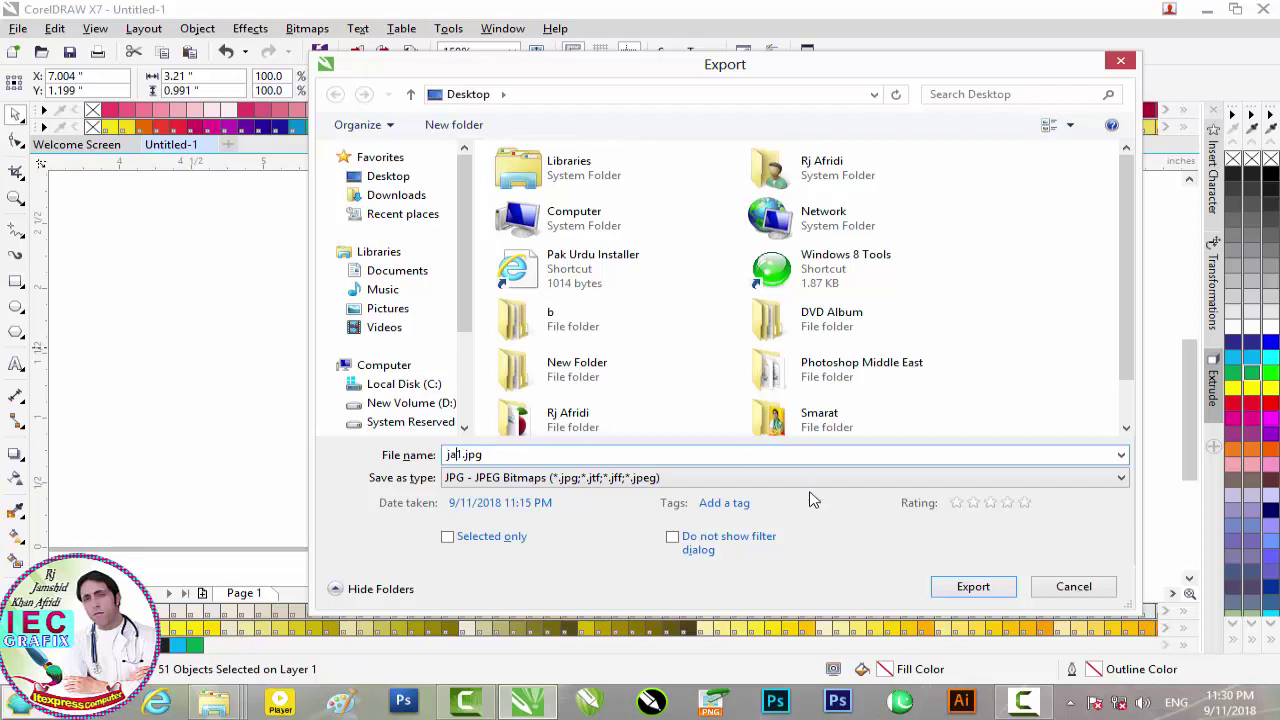
pyautogui.click(686, 476)
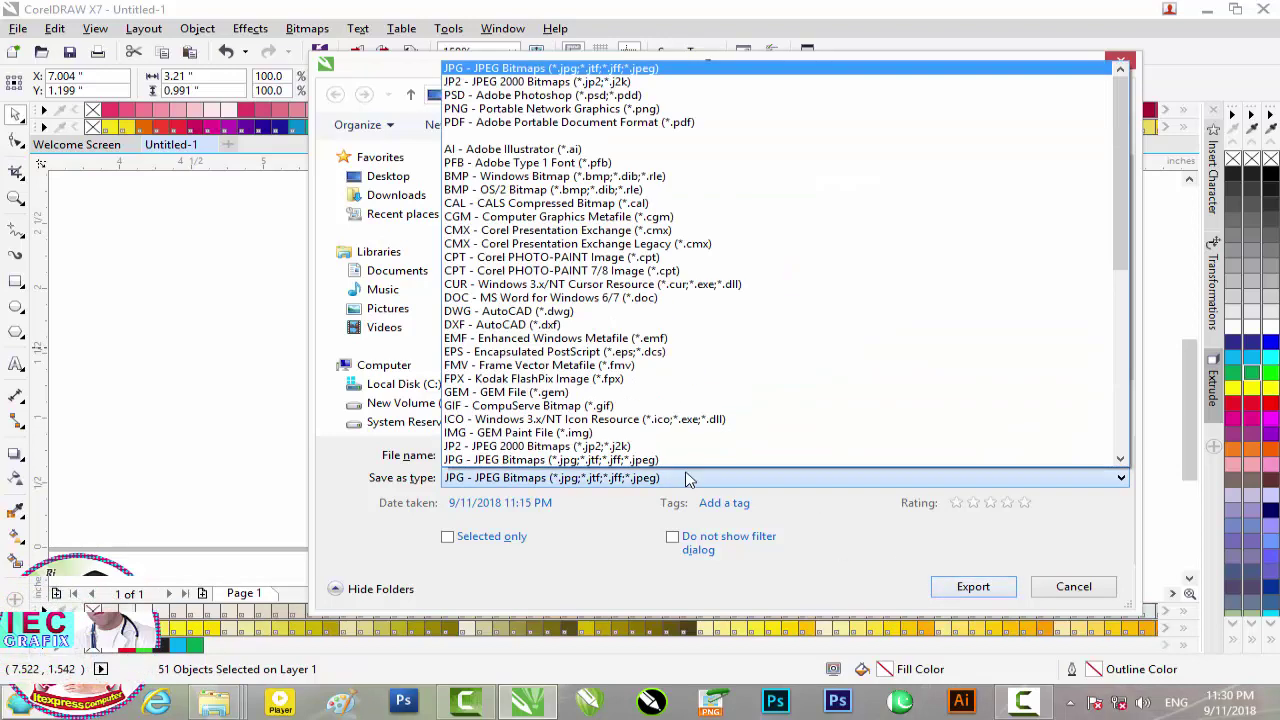
pyautogui.click(690, 60)
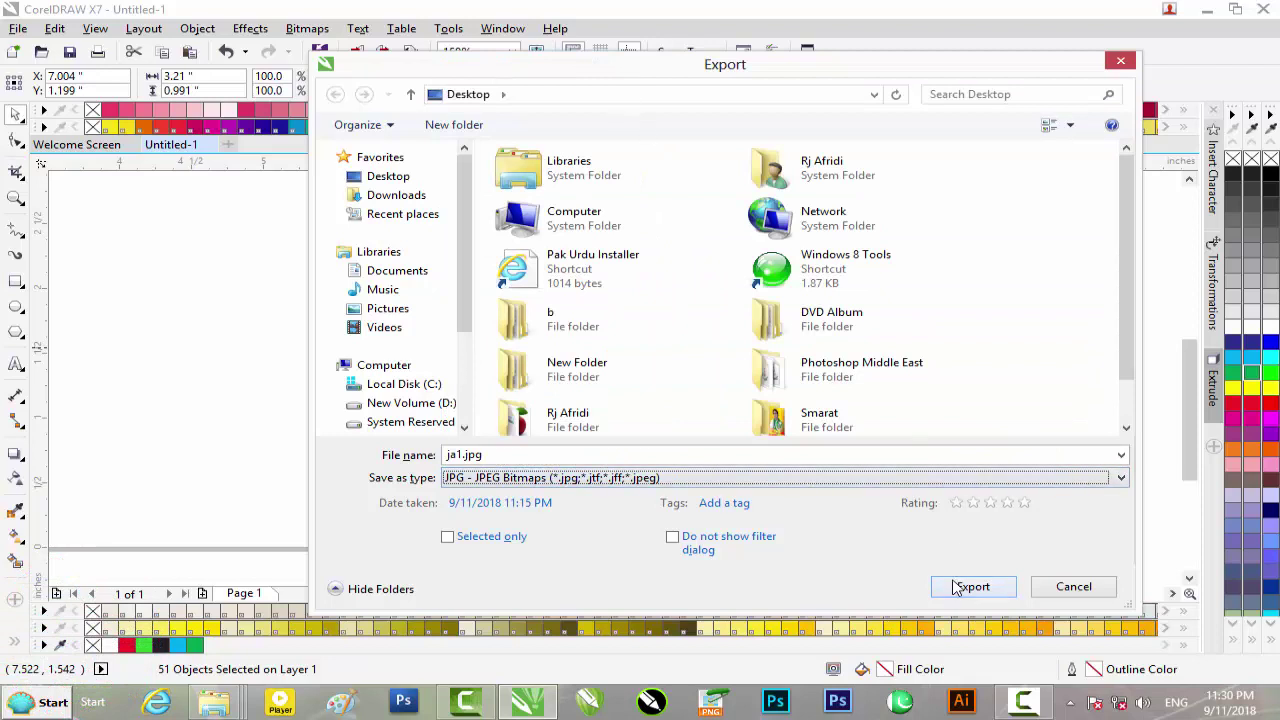
pyautogui.click(970, 587)
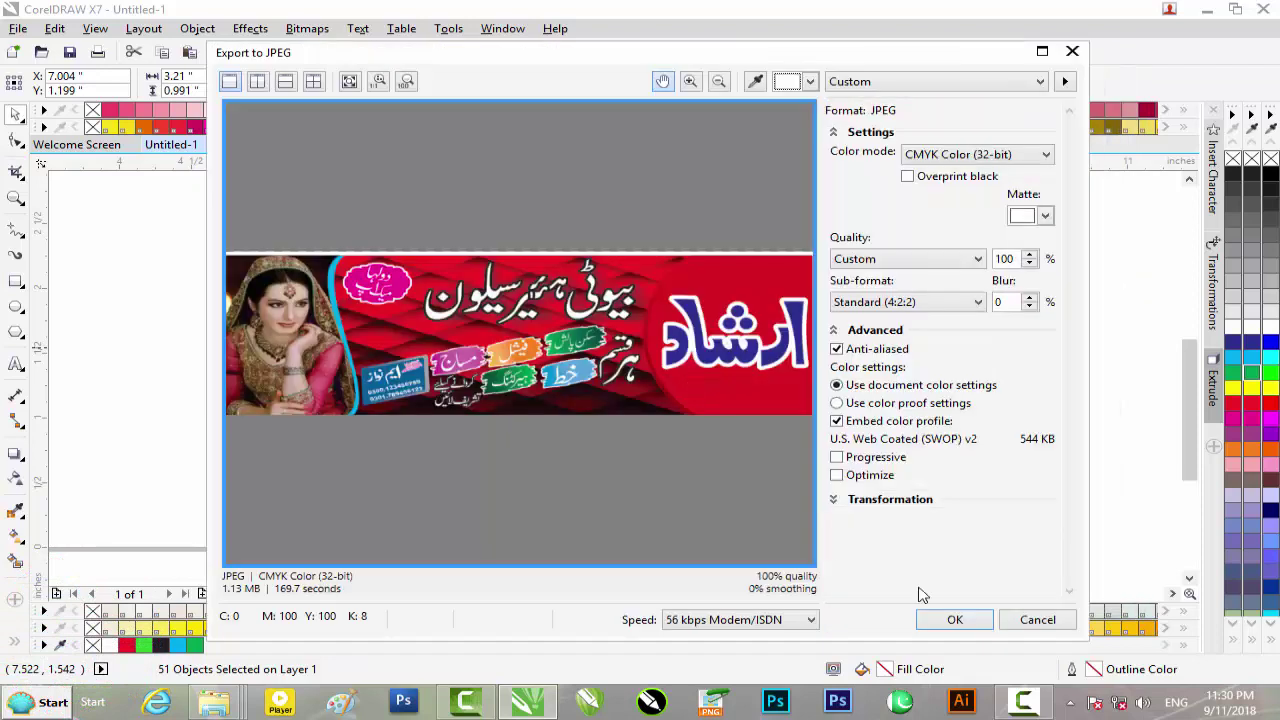
pyautogui.click(958, 621)
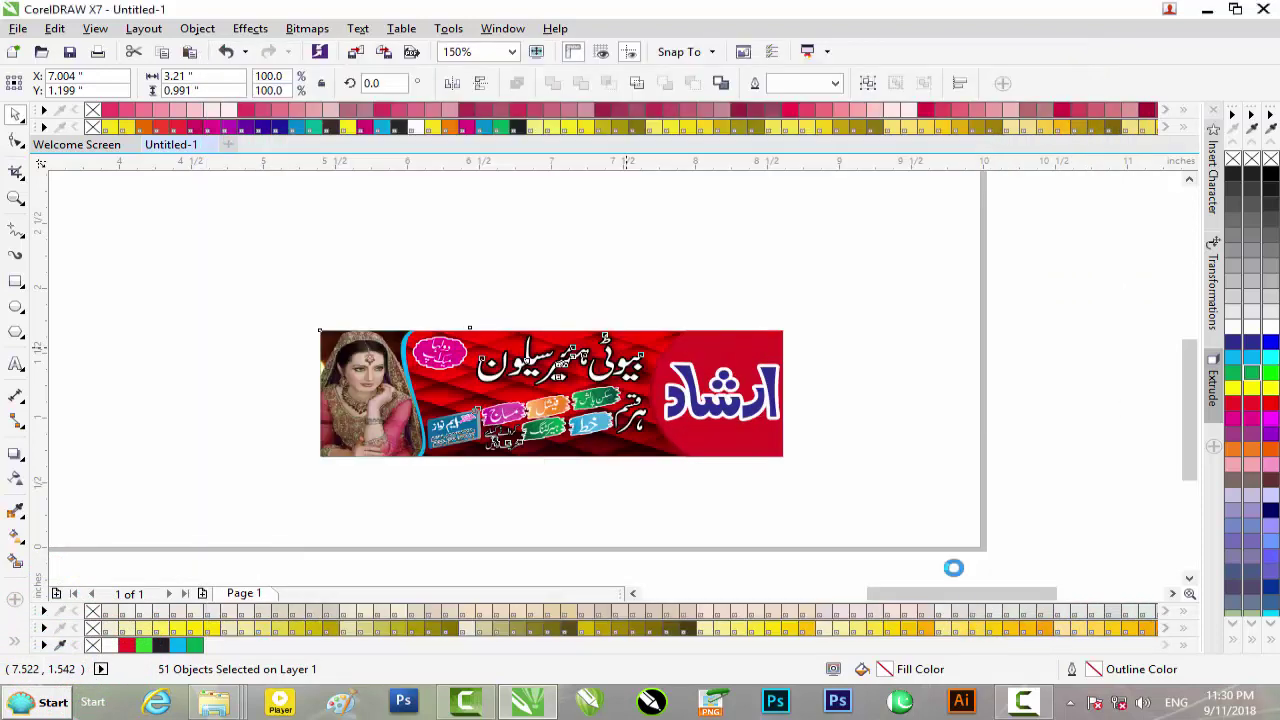
# - Switch to the desktop, open the exported ja1.jpg in Windows Photo Viewer to inspect the banner, and close the viewer
pyautogui.click(1208, 10)
pyautogui.click(1214, 10)
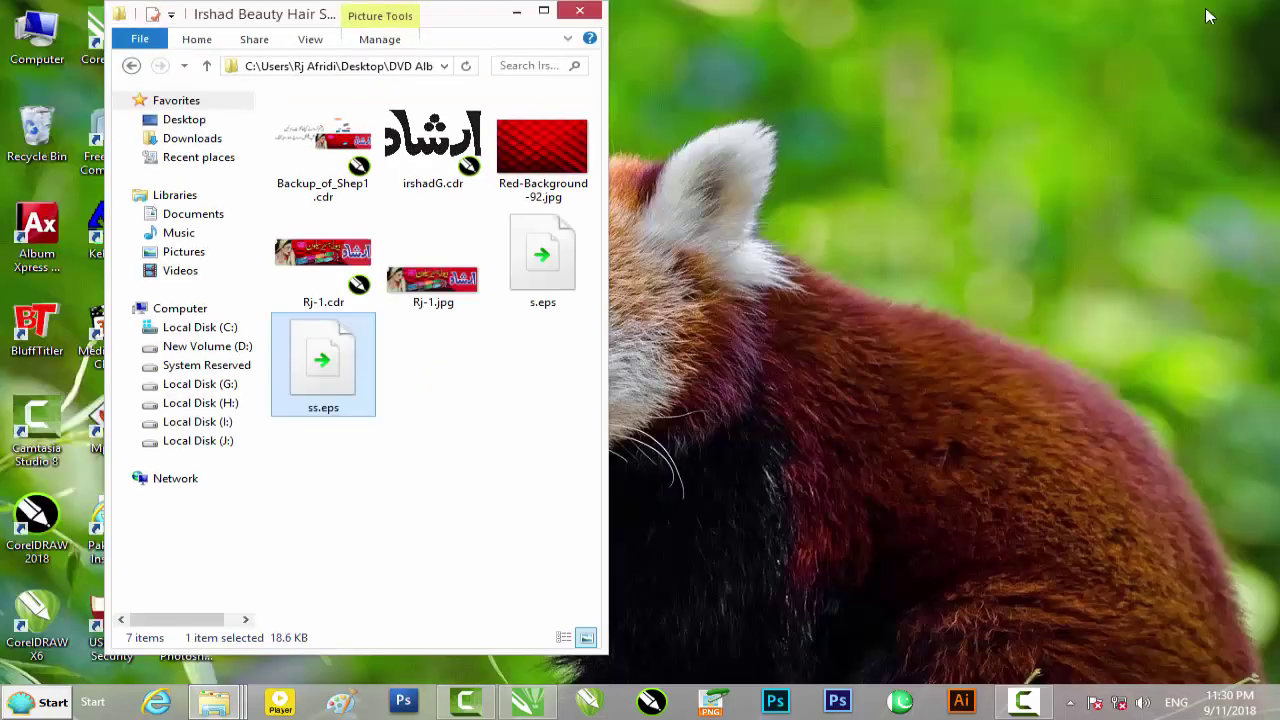
pyautogui.click(543, 11)
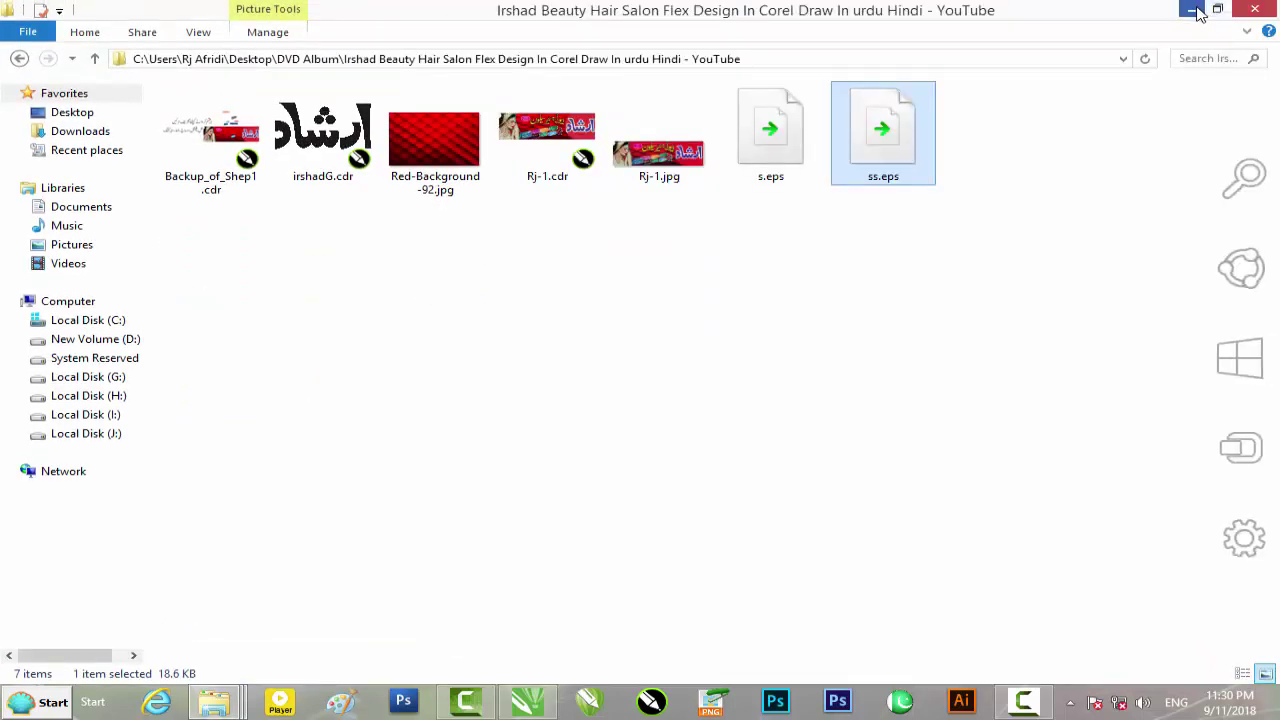
pyautogui.click(1197, 9)
pyautogui.doubleClick(512, 156)
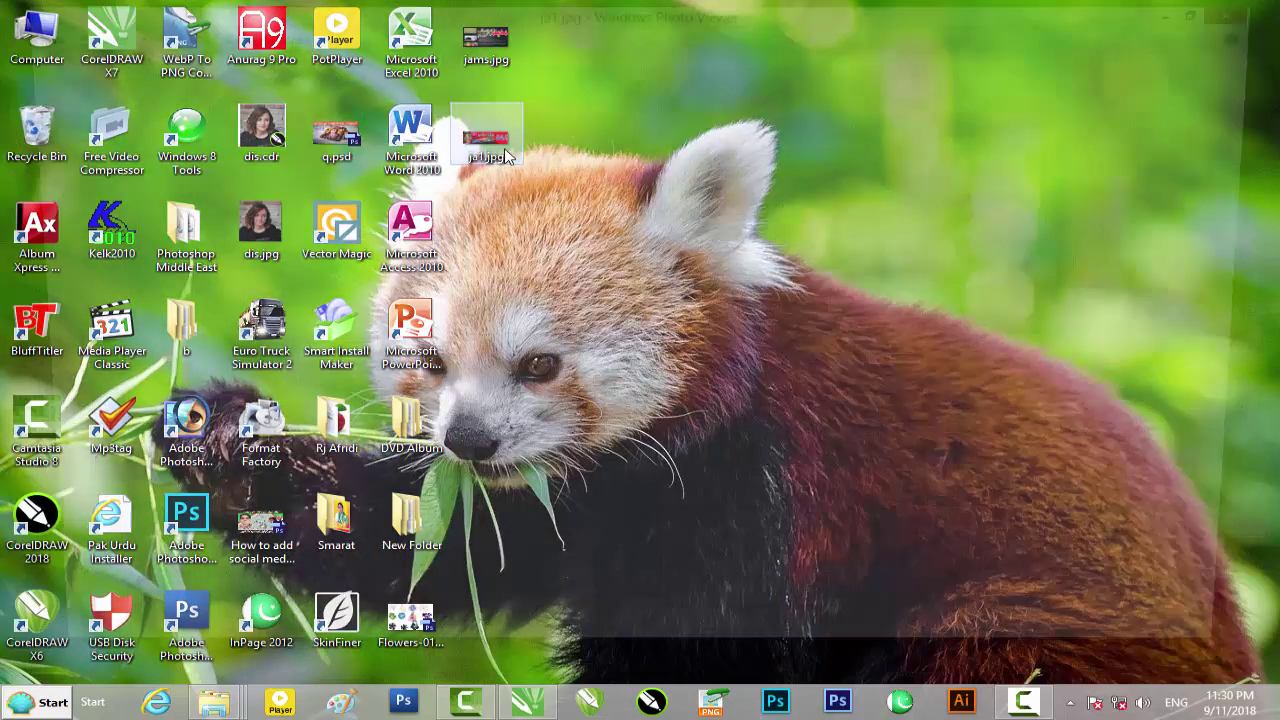
pyautogui.scroll(1, 619, 330)
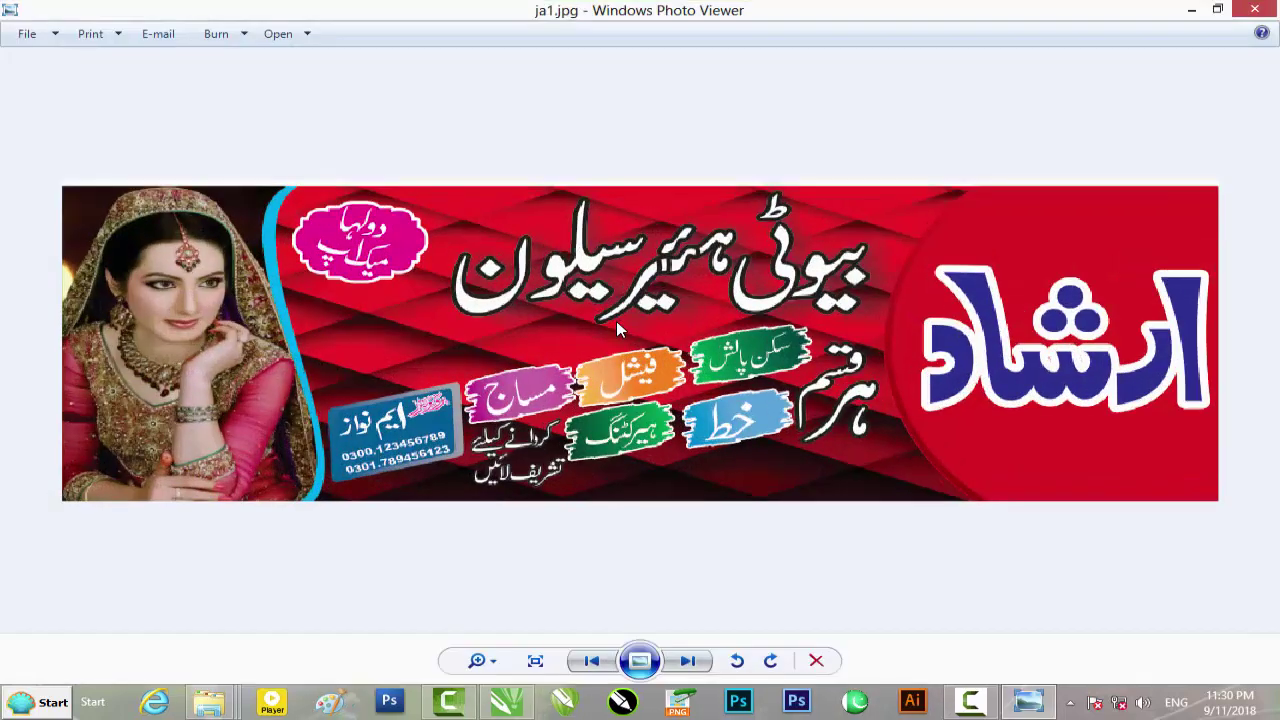
pyautogui.scroll(-1, 616, 321)
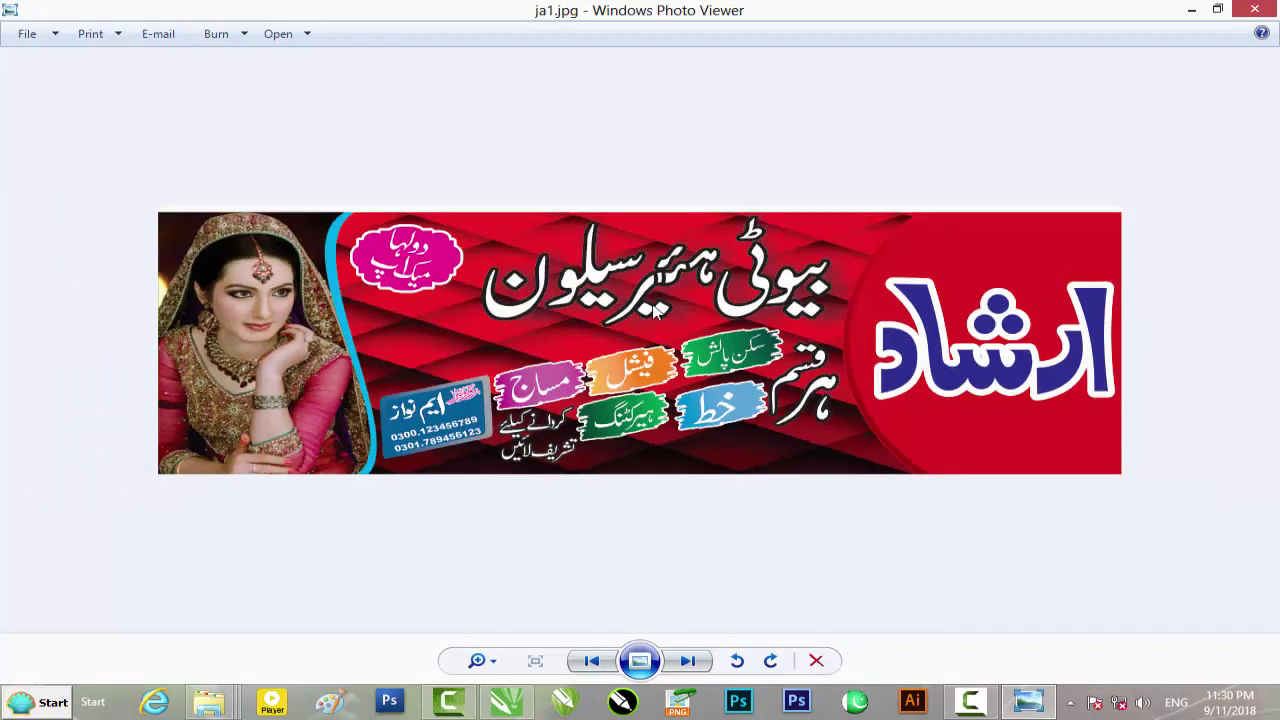
pyautogui.click(1255, 9)
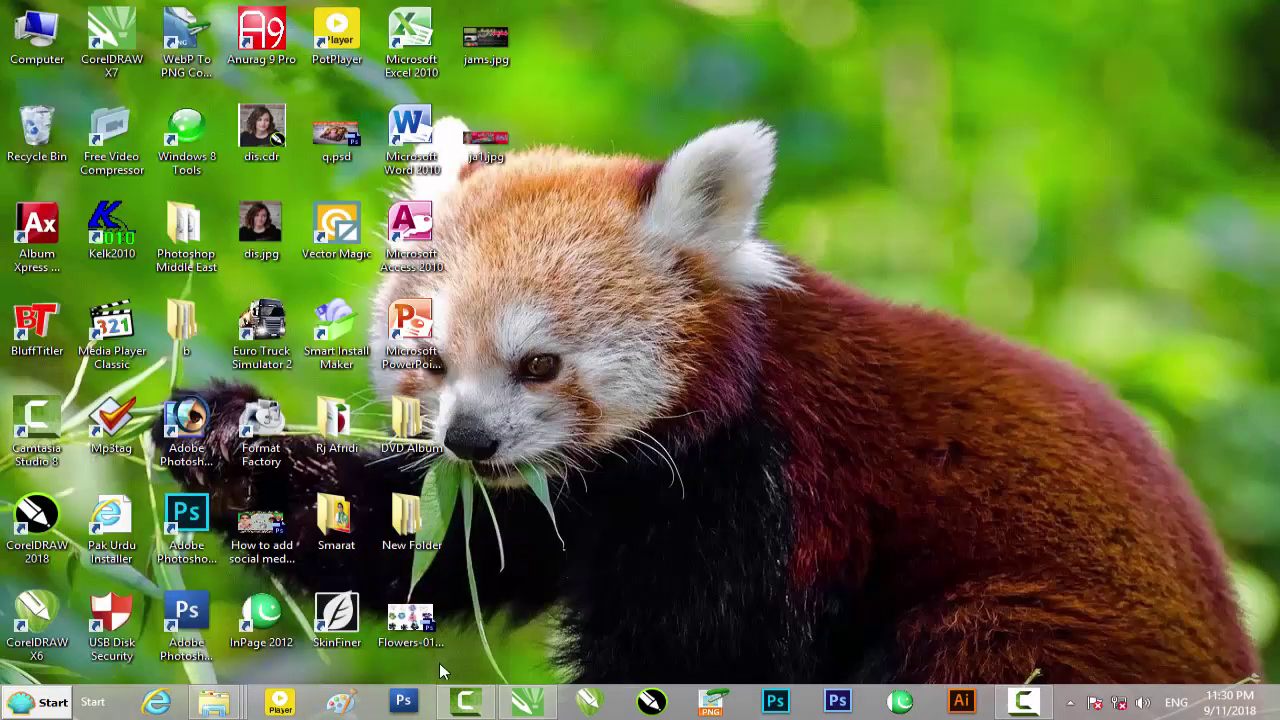
# - Bring up the Irshad Beauty Hair Salon project folder window and close it
pyautogui.moveTo(238, 710)
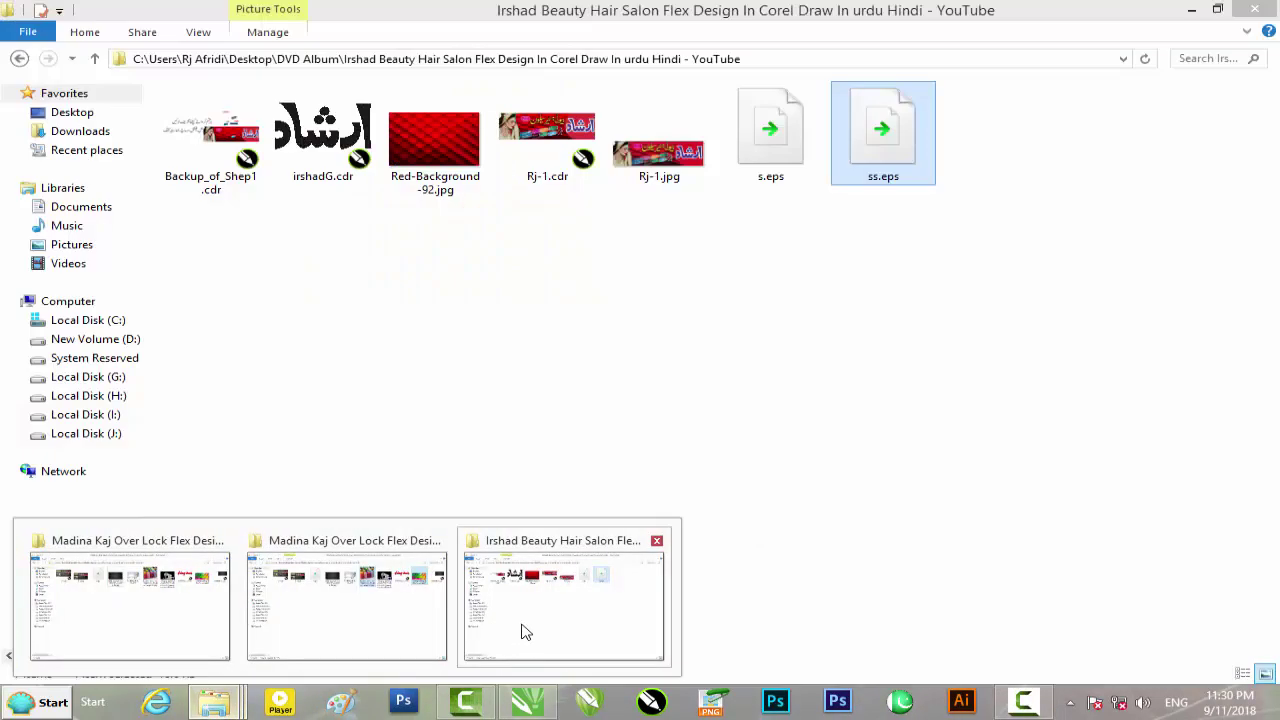
pyautogui.click(525, 630)
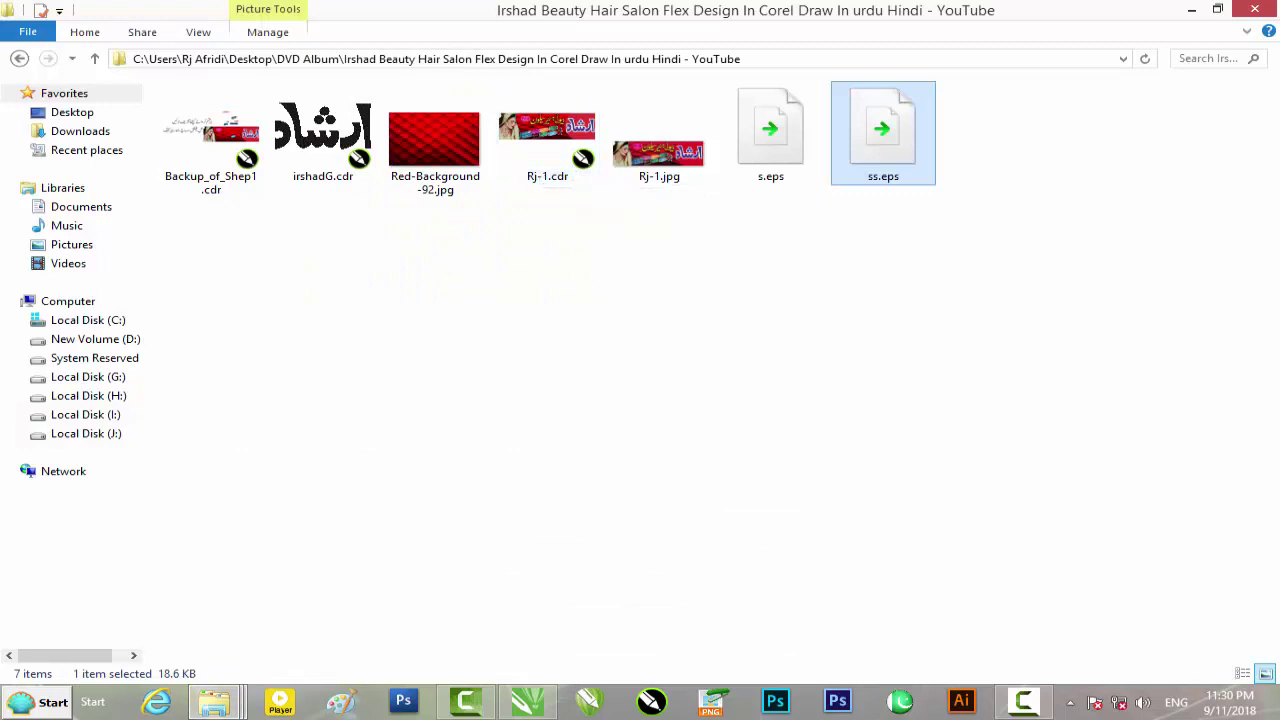
pyautogui.click(1254, 9)
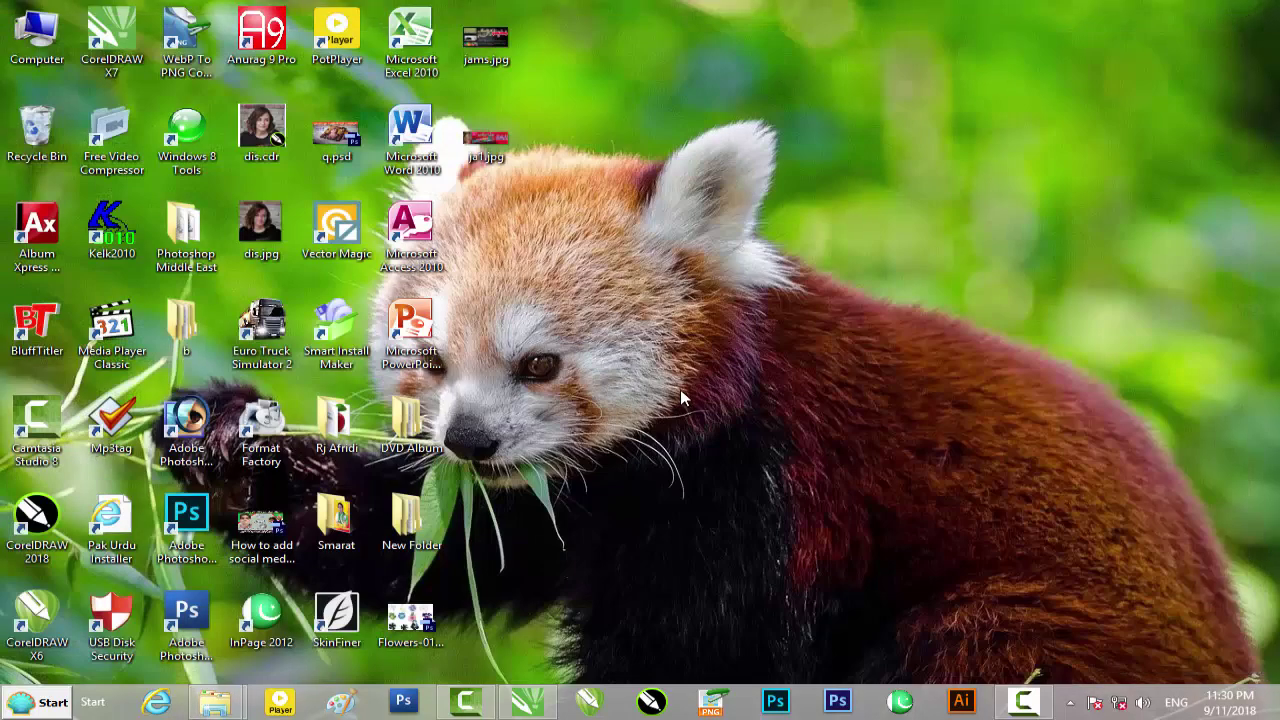